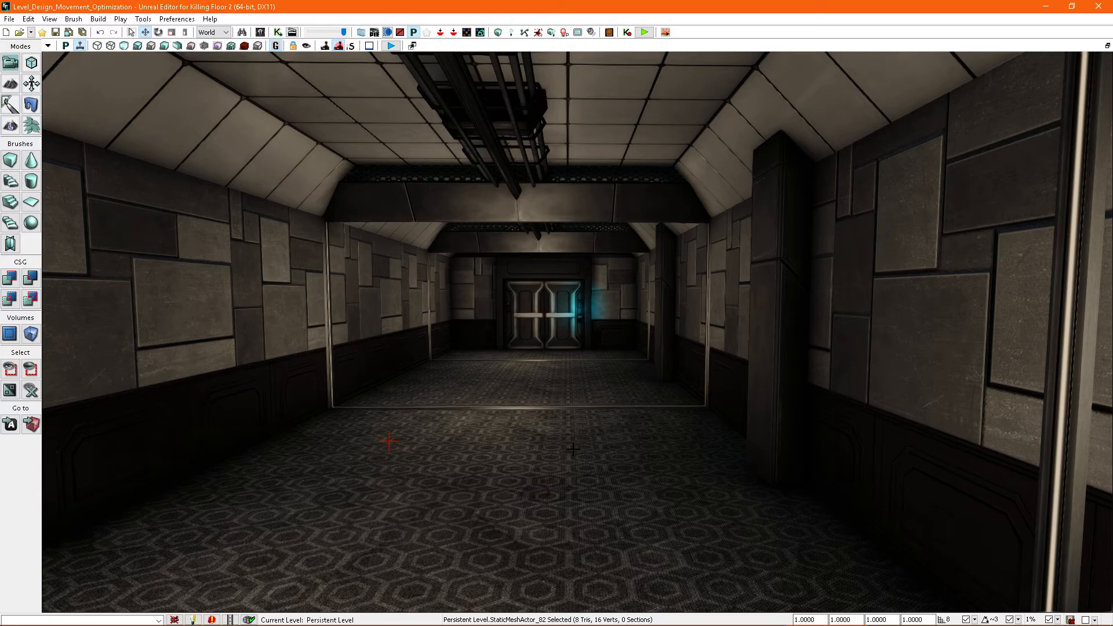
Examine the corridor's floor, walls and pillars in the perspective view with the editor-only actor icons shown
right_drag(554, 417, 551, 417)
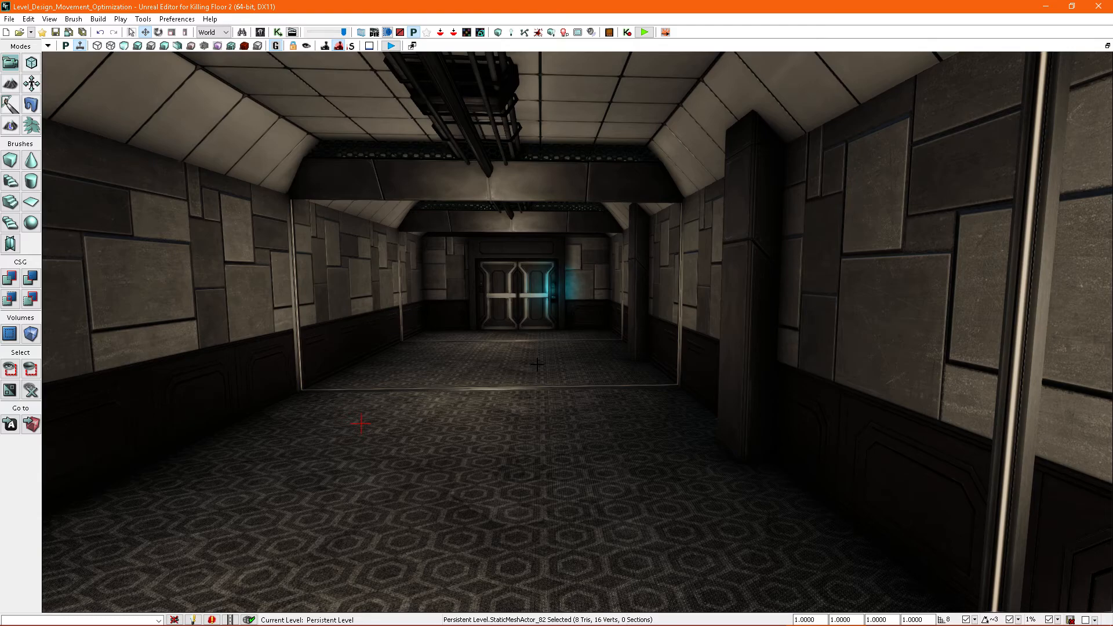
mouse_move(585, 419)
right_down()
mouse_move(534, 417)
mouse_move(689, 397)
mouse_move(565, 413)
right_up()
key(g)
key(d)
key(a)
key(d)
key(a)
key(a)
key(d)
key(d)
right_drag(510, 380, 564, 374)
key(a)
key(d)
key(d)
key(s)
key(a)
key(w)
key(q)
key(s)
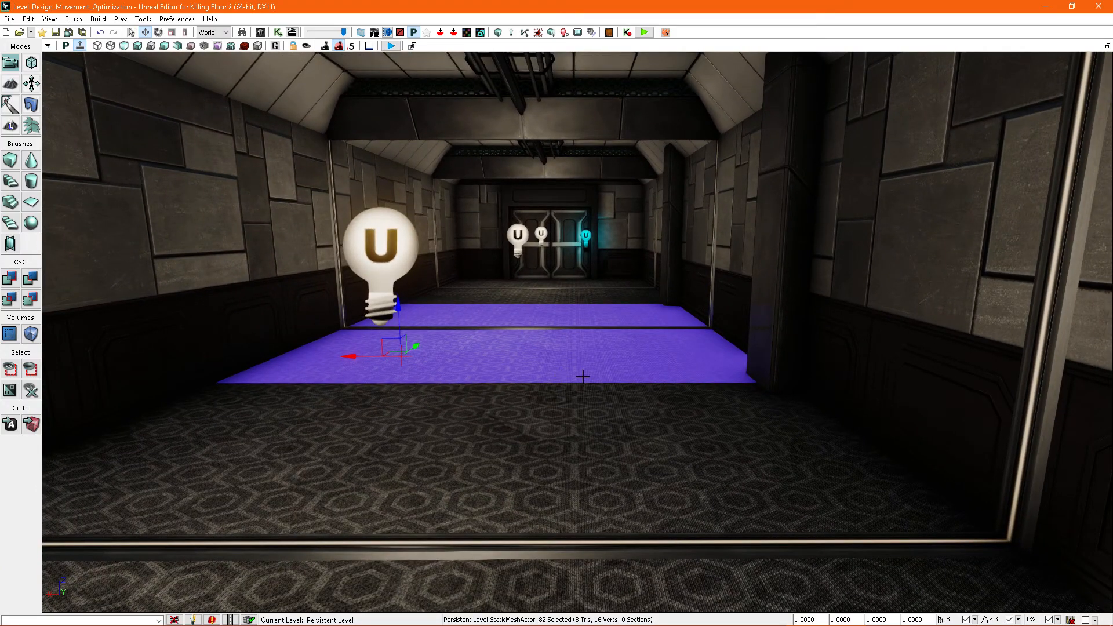
Start a play preview from the floor at the near end of the corridor, continuing despite the externally referenced packages
right_drag(581, 375, 586, 390)
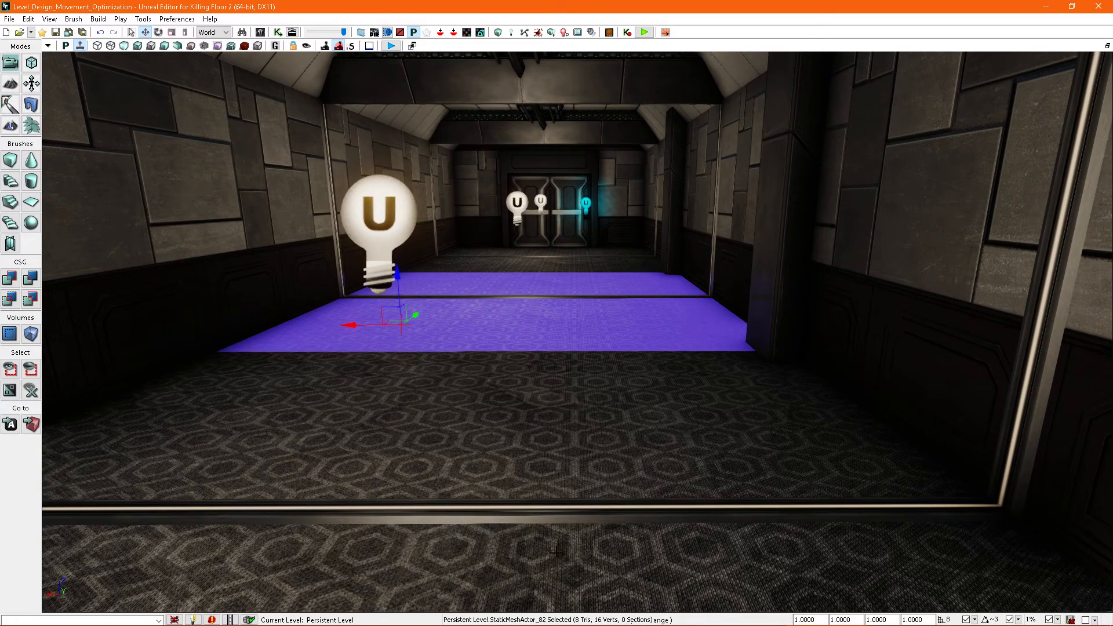
right_click(579, 524)
click(596, 529)
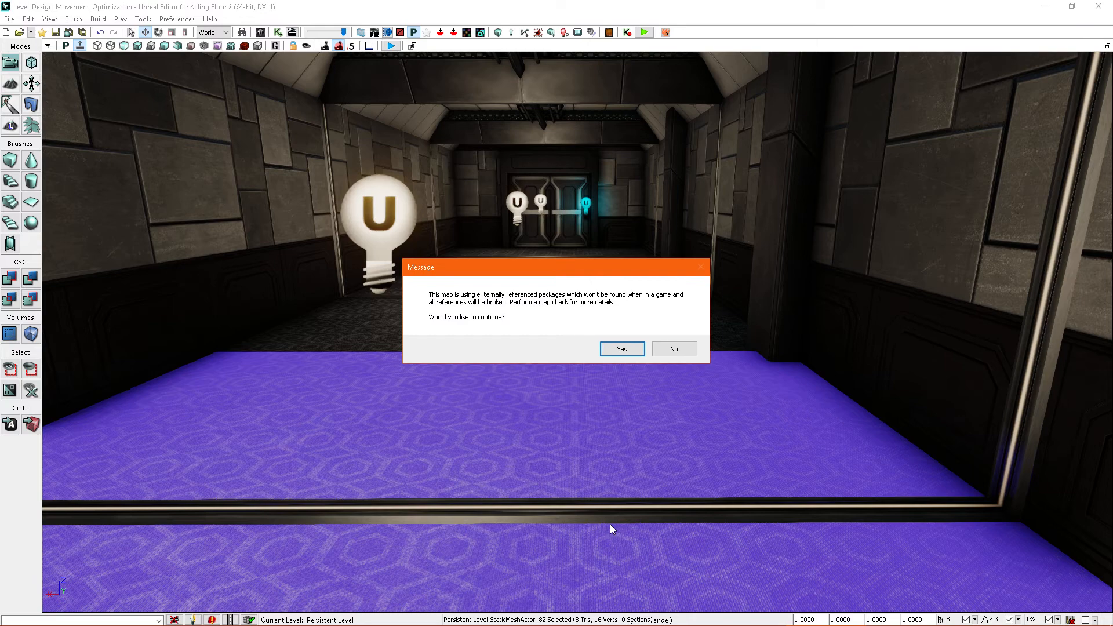
click(636, 351)
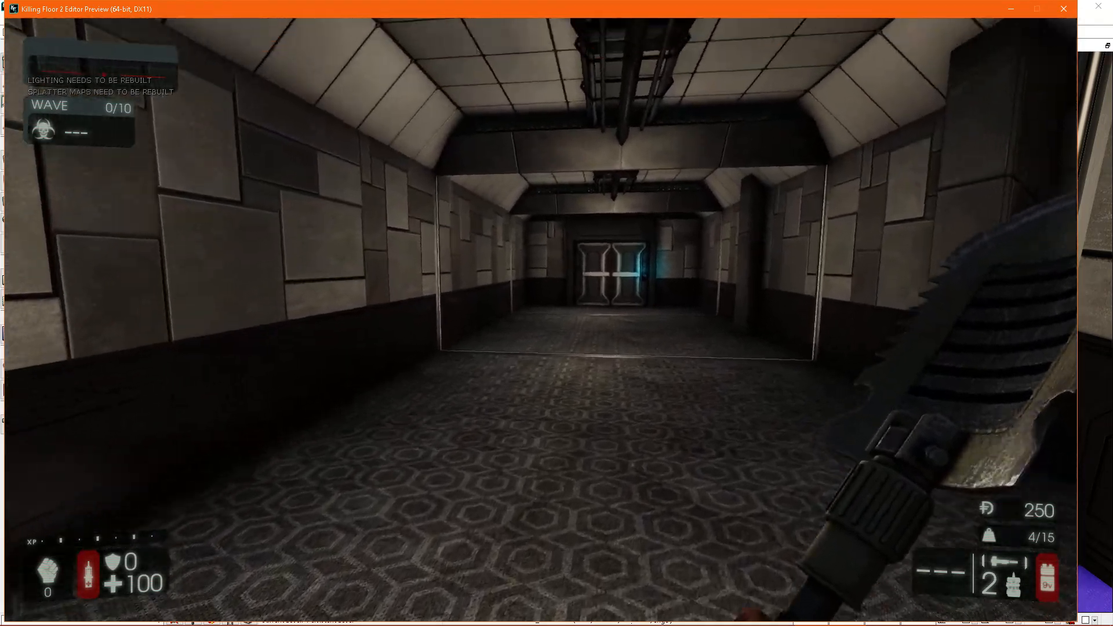
Walk along the corridor's side walls in the play preview to test player movement against them
key(w)
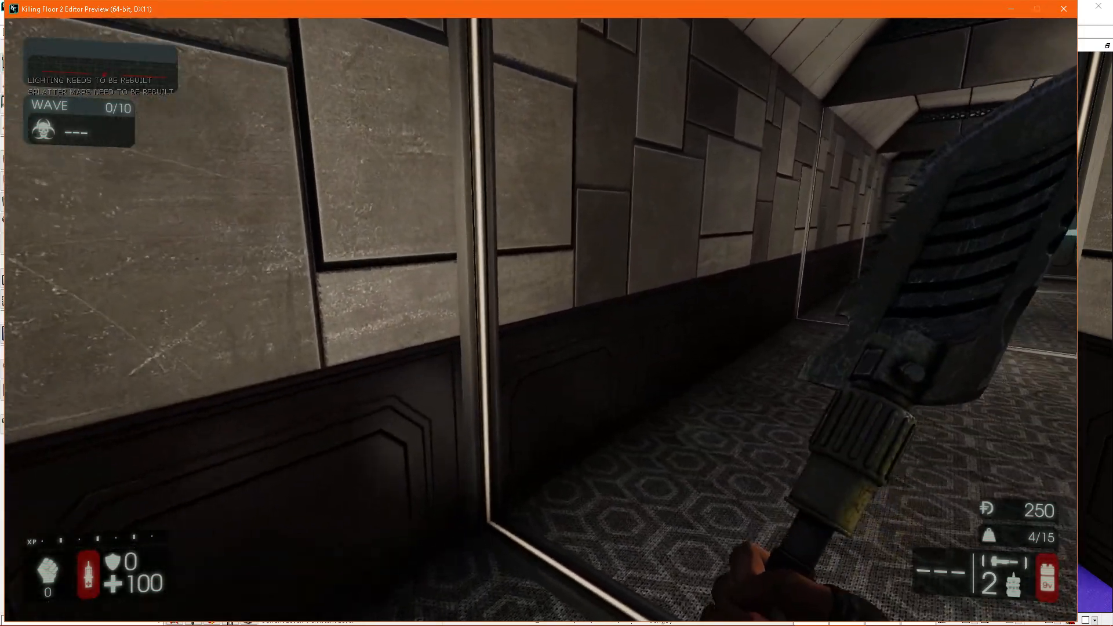
key(w)
key(w)
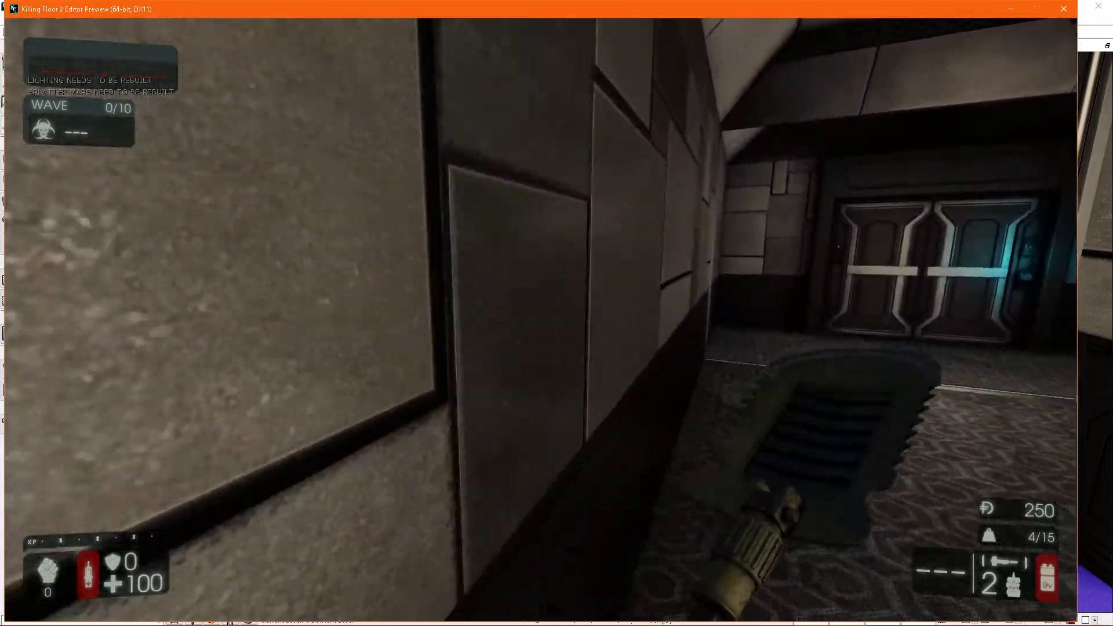
key(w)
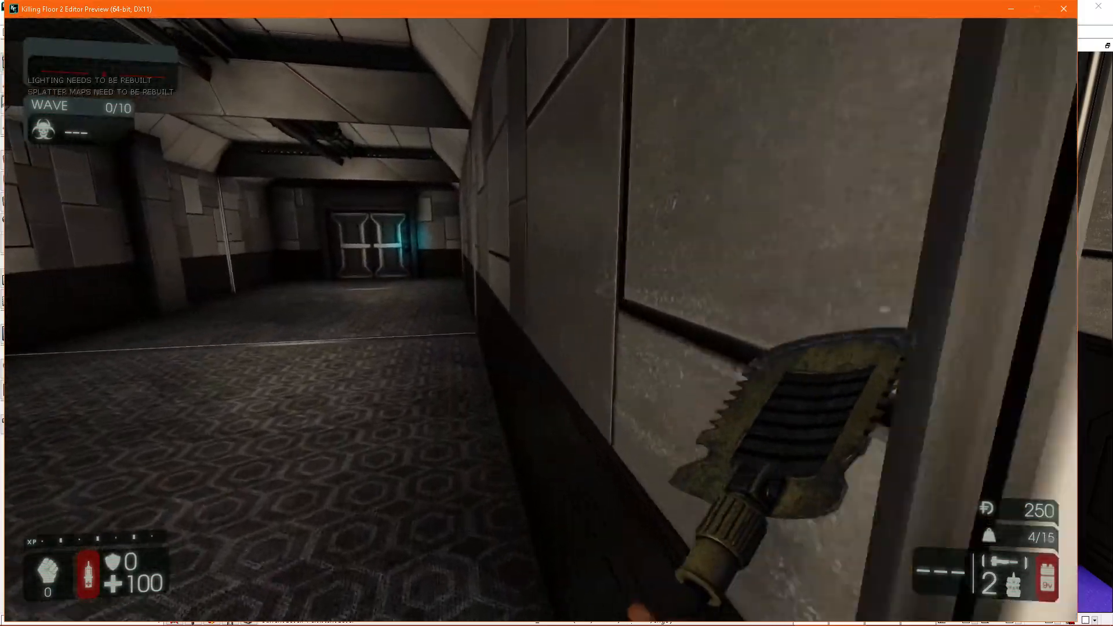
key(w)
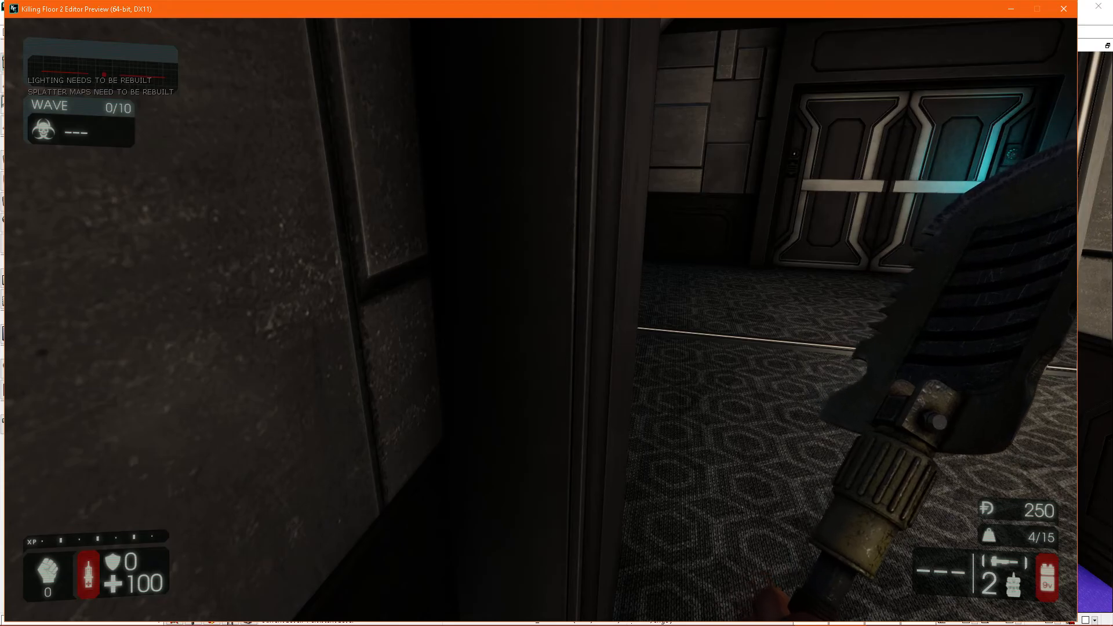
Walk into the protruding wall pillars from several angles to test how they affect player movement
key(d)
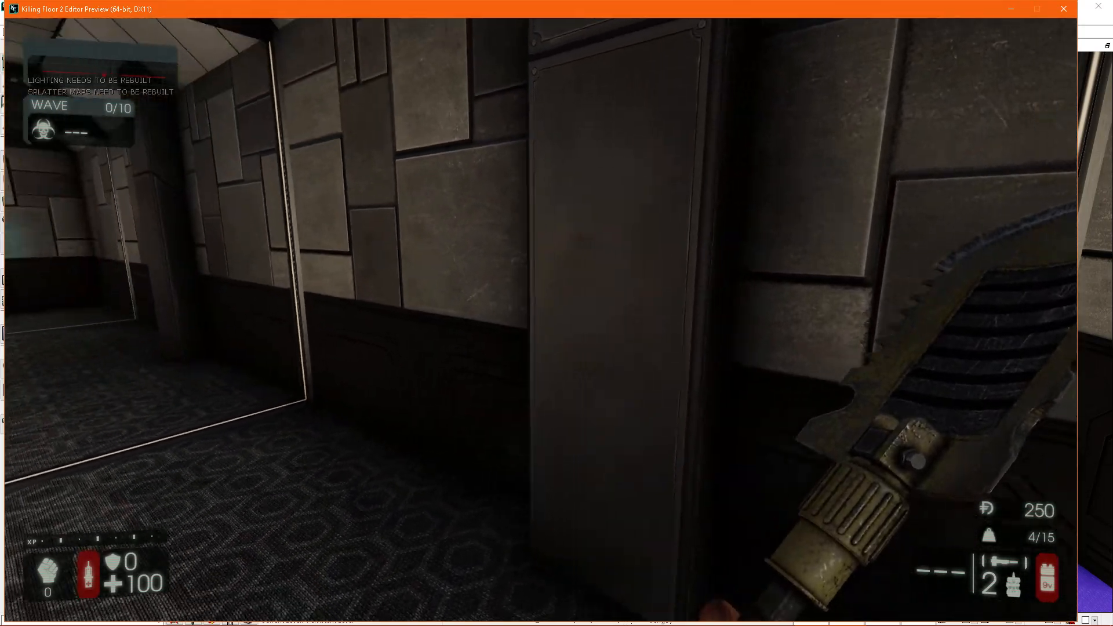
key(d)
key(d)
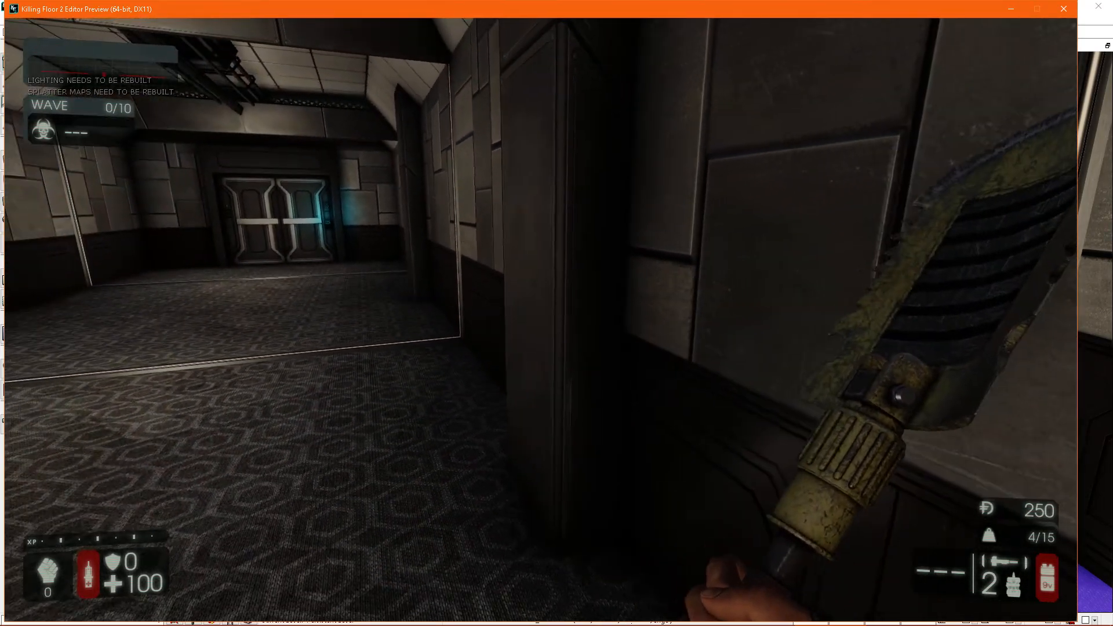
key(a)
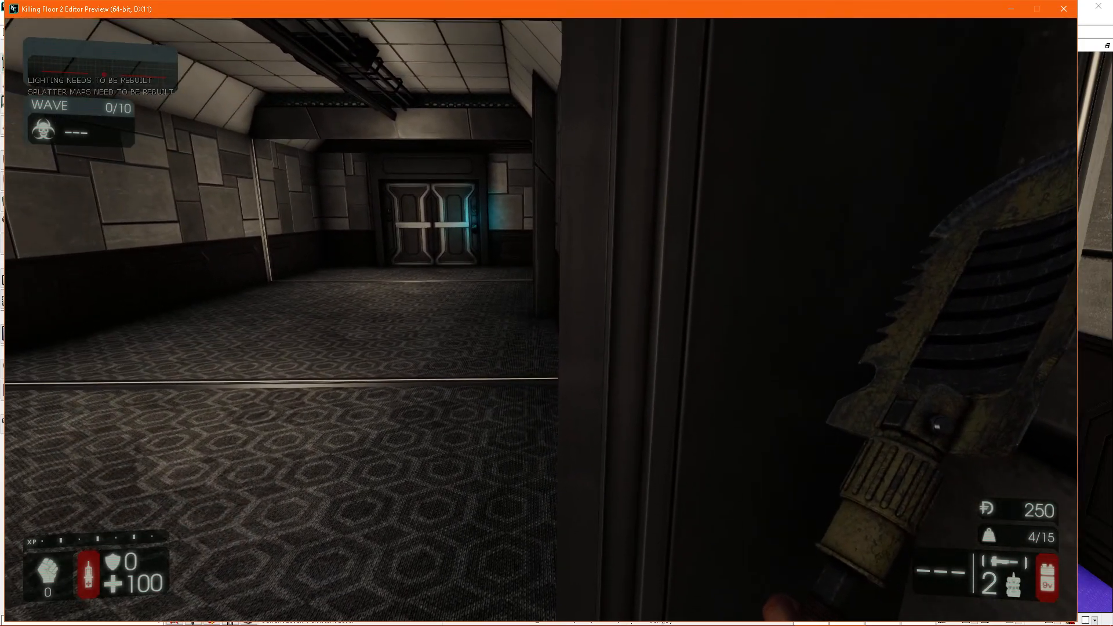
key(s)
key(w)
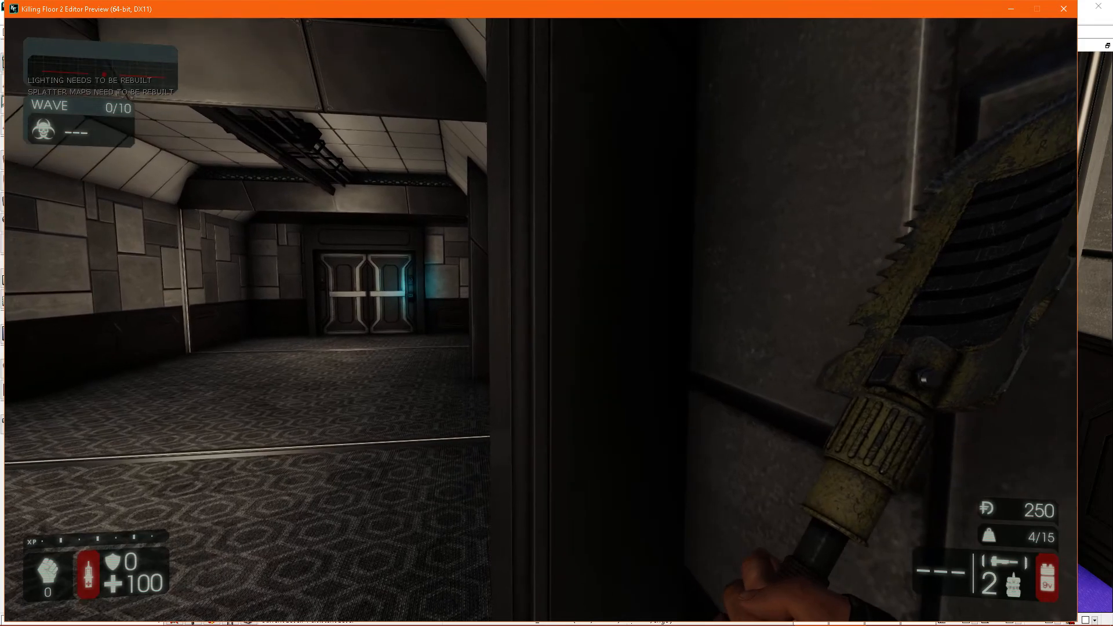
key(w)
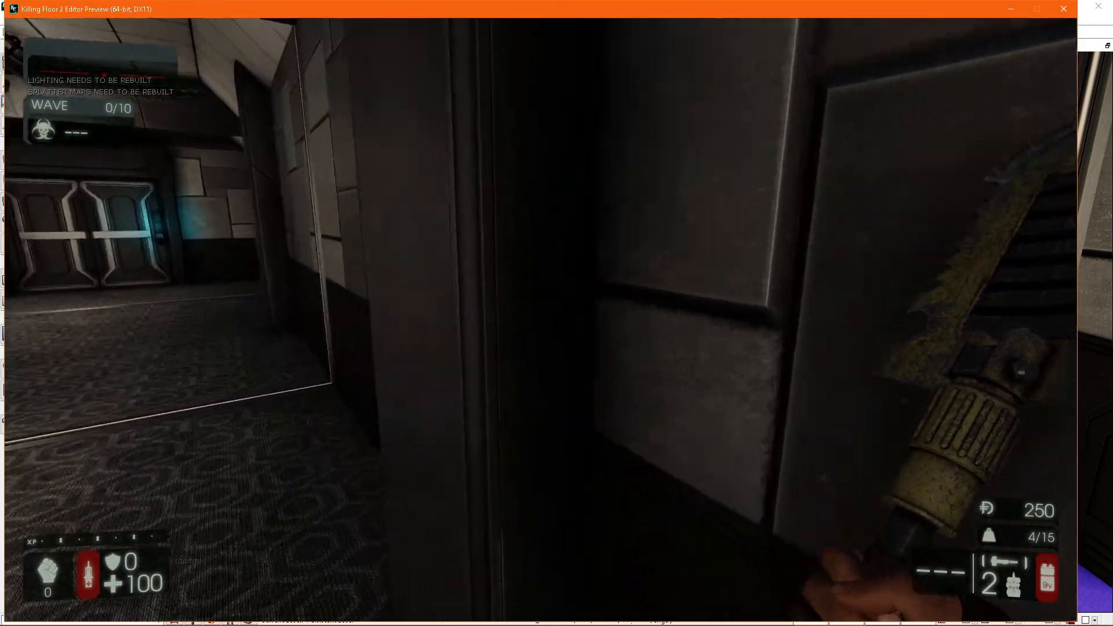
key(w)
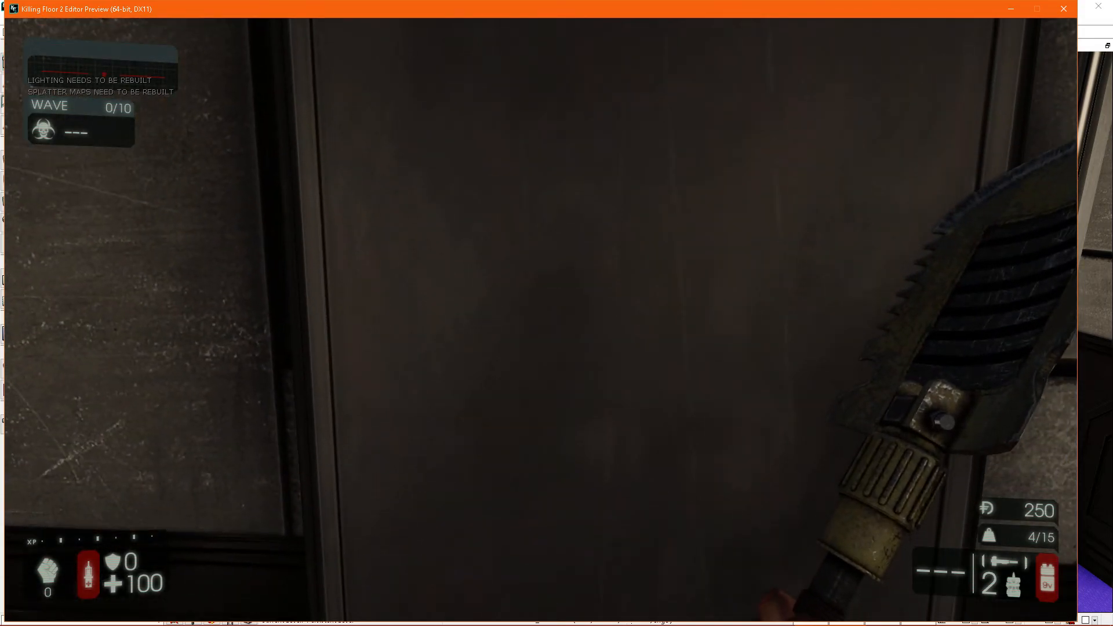
key(a)
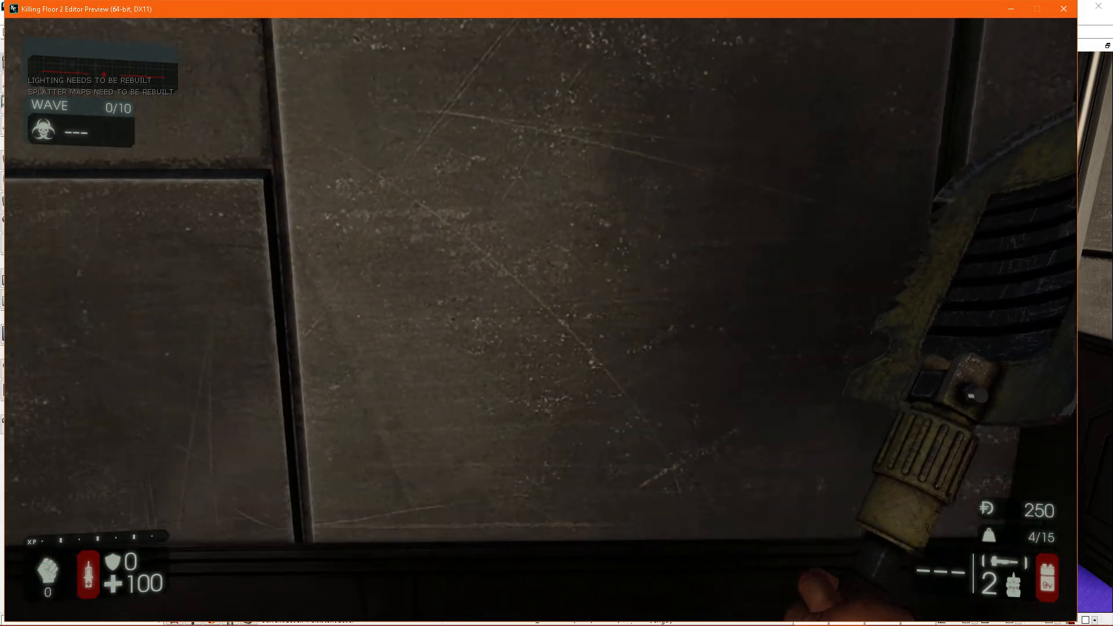
Walk the length of the corridor close to the pillared wall in both directions to check movement past each pillar
key(w)
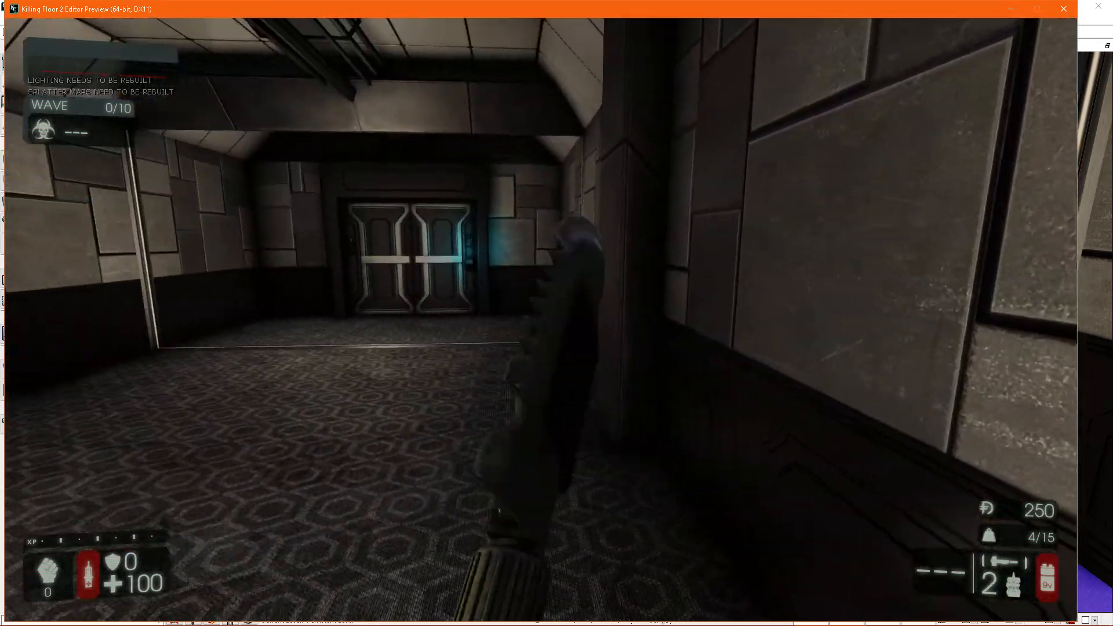
key(w)
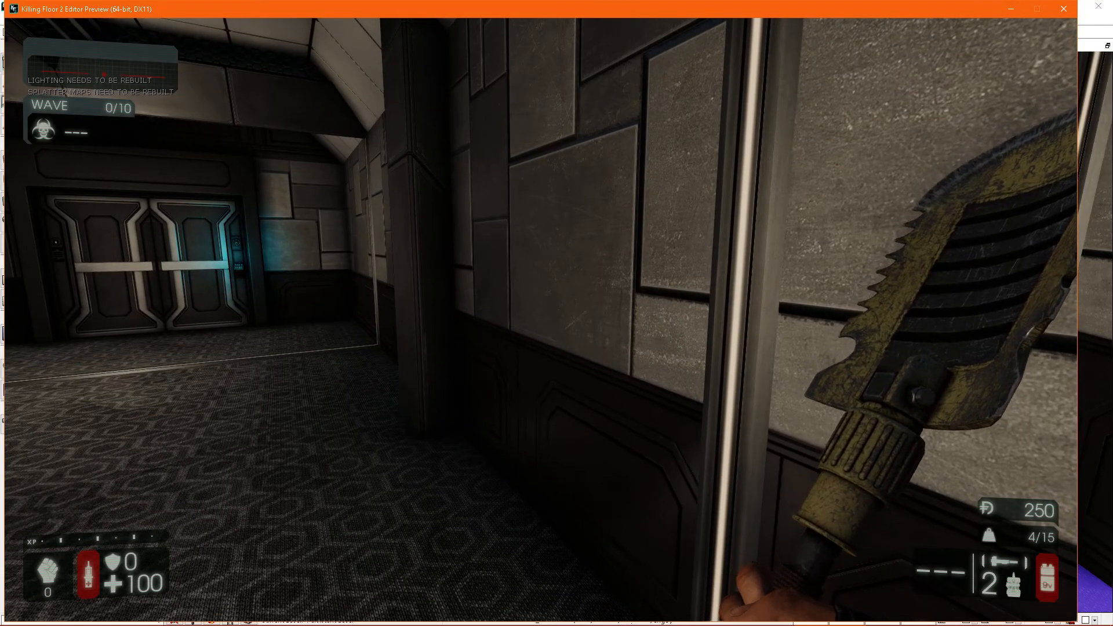
key(w)
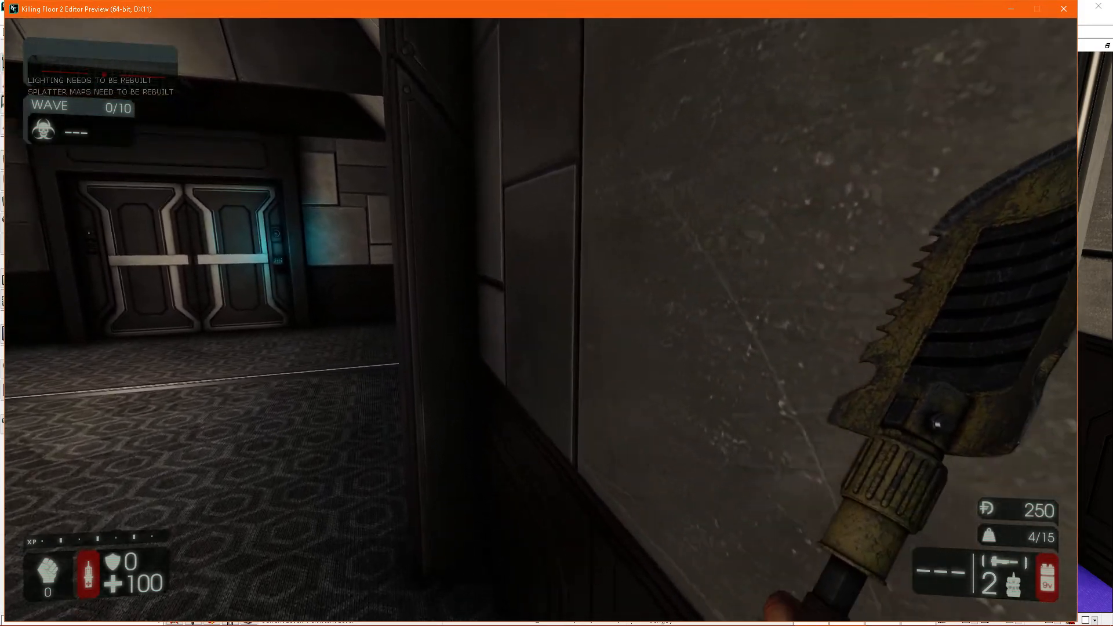
key(w)
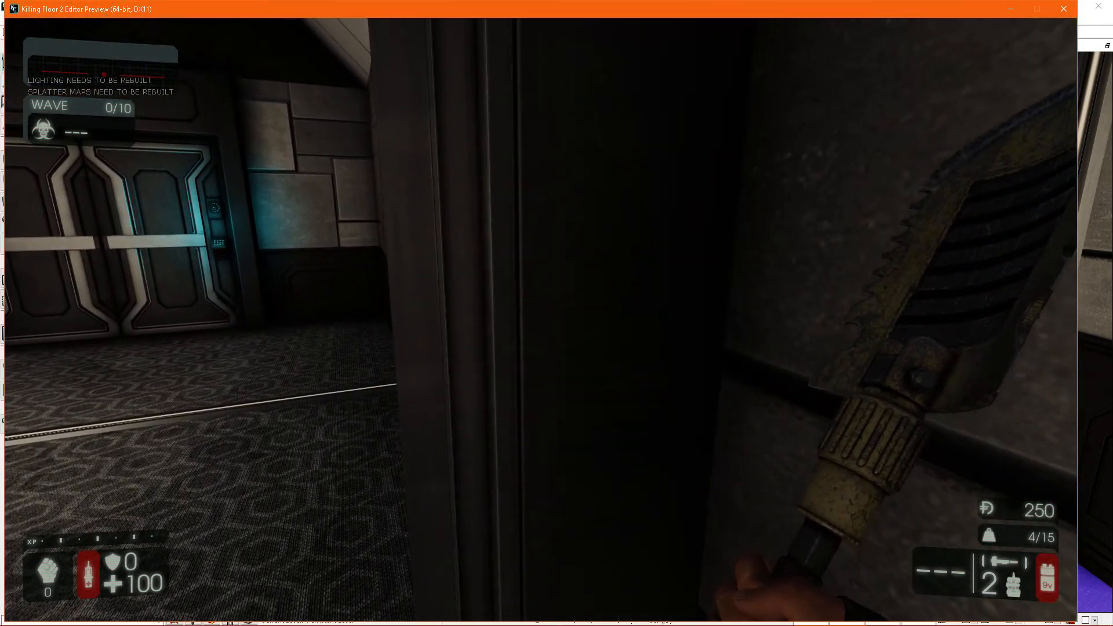
key(w)
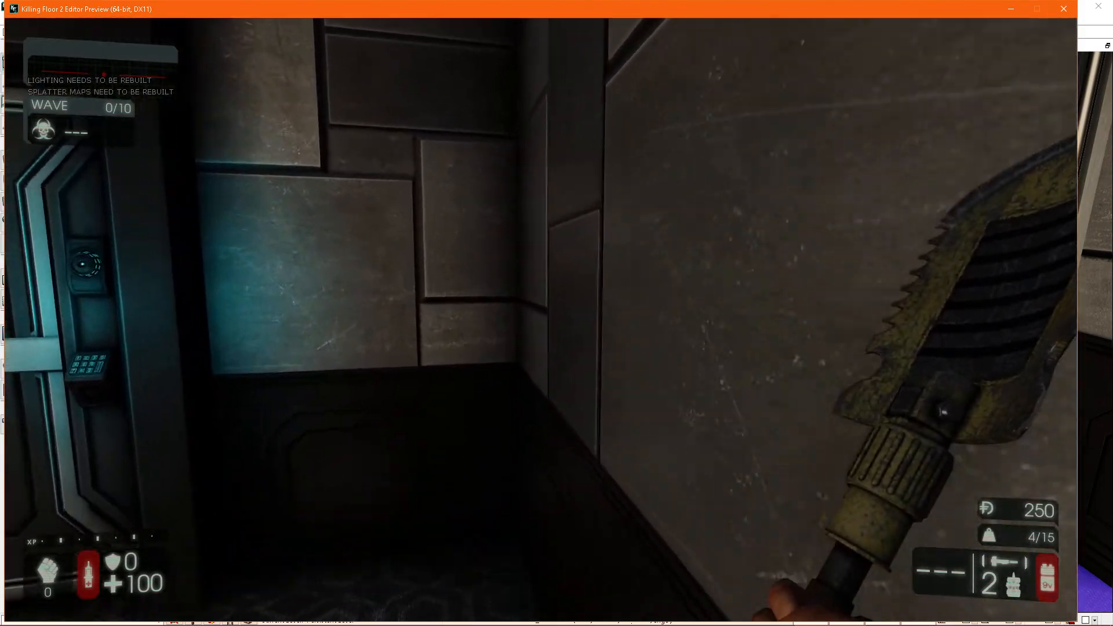
key(w)
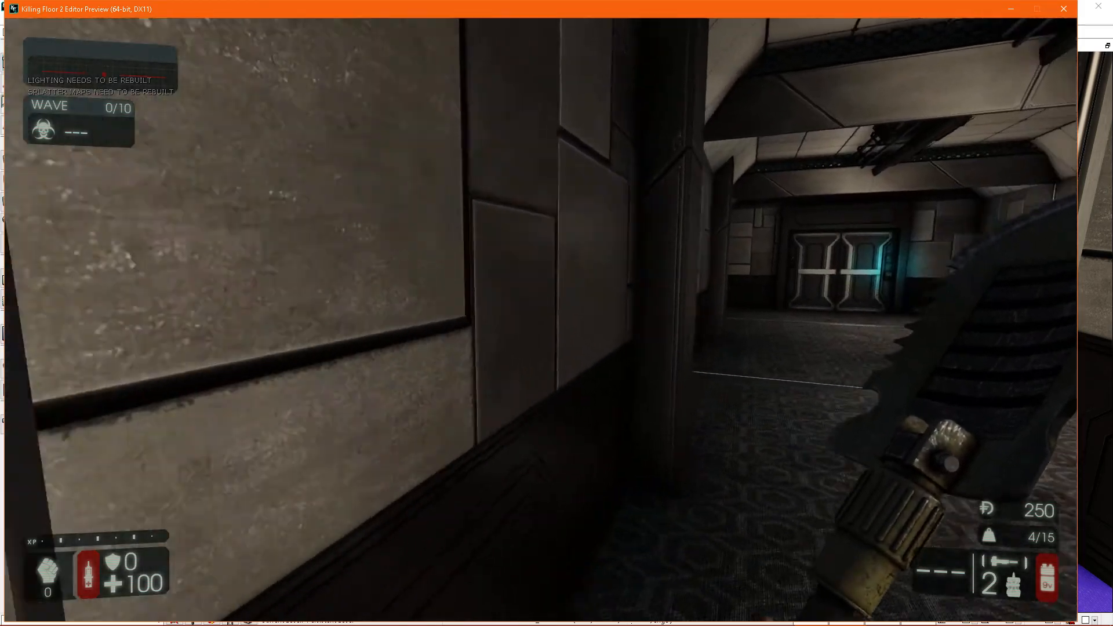
key(w)
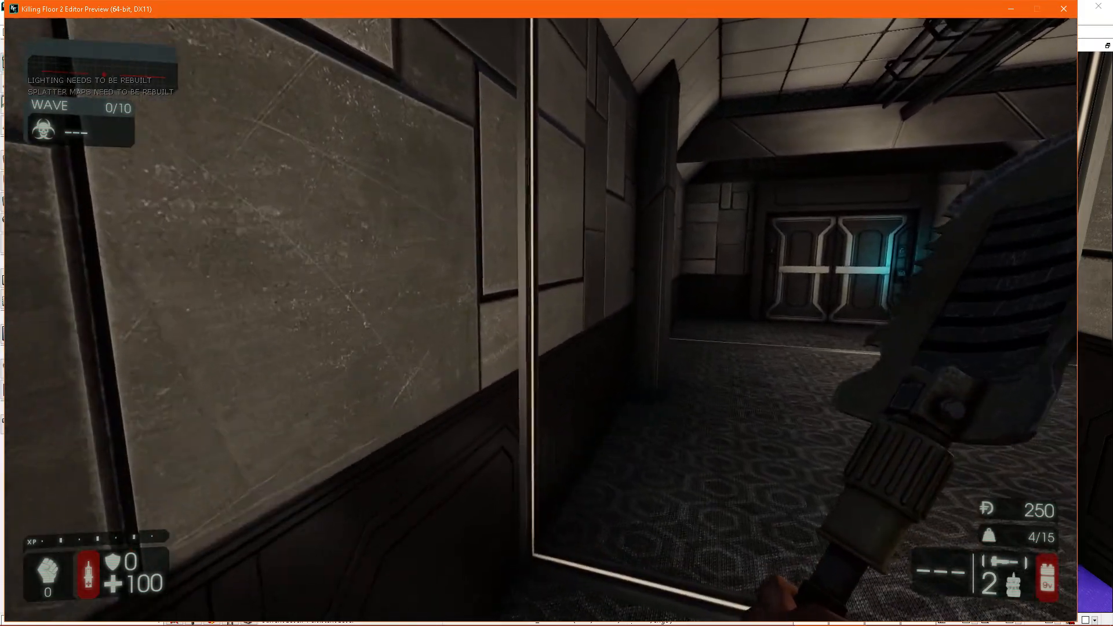
key(w)
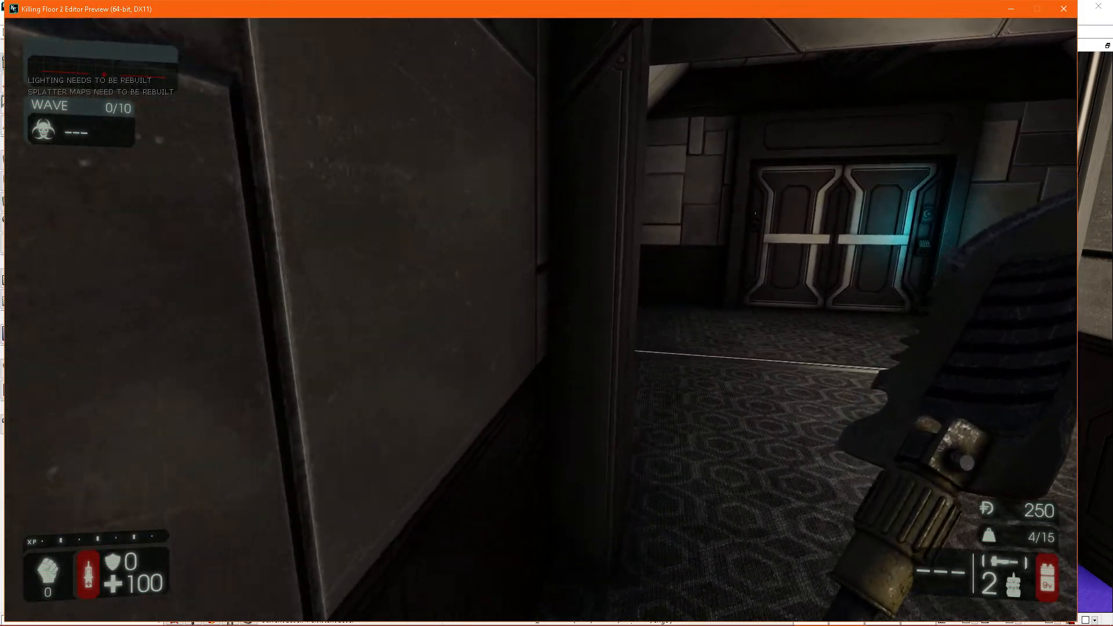
Back away from the pillar and approach it again along the wall to retest the collision
key(s)
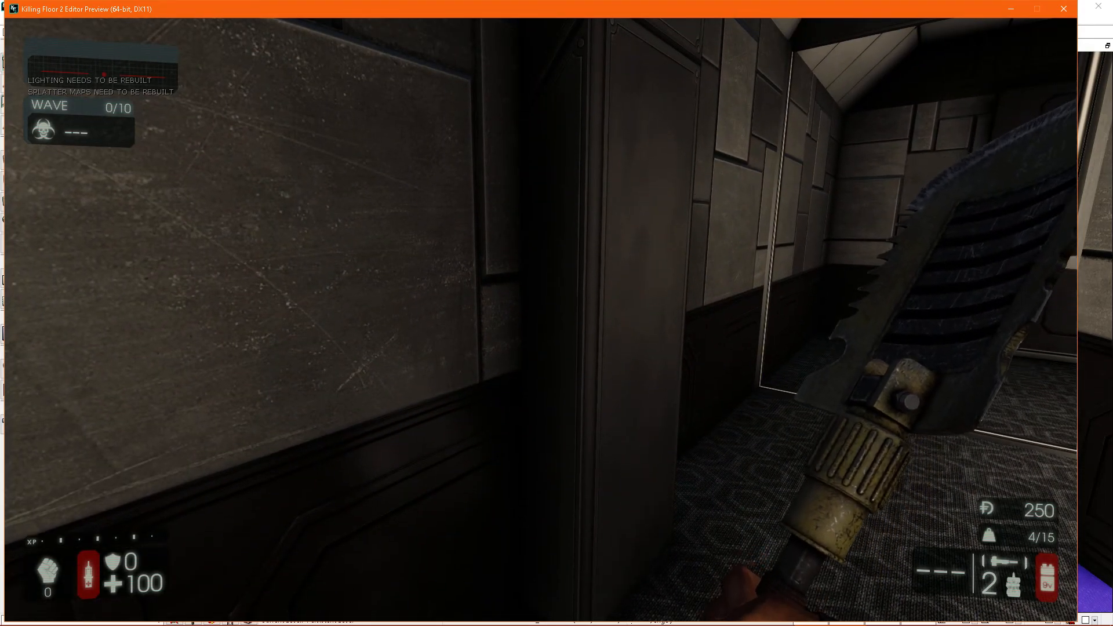
key(w)
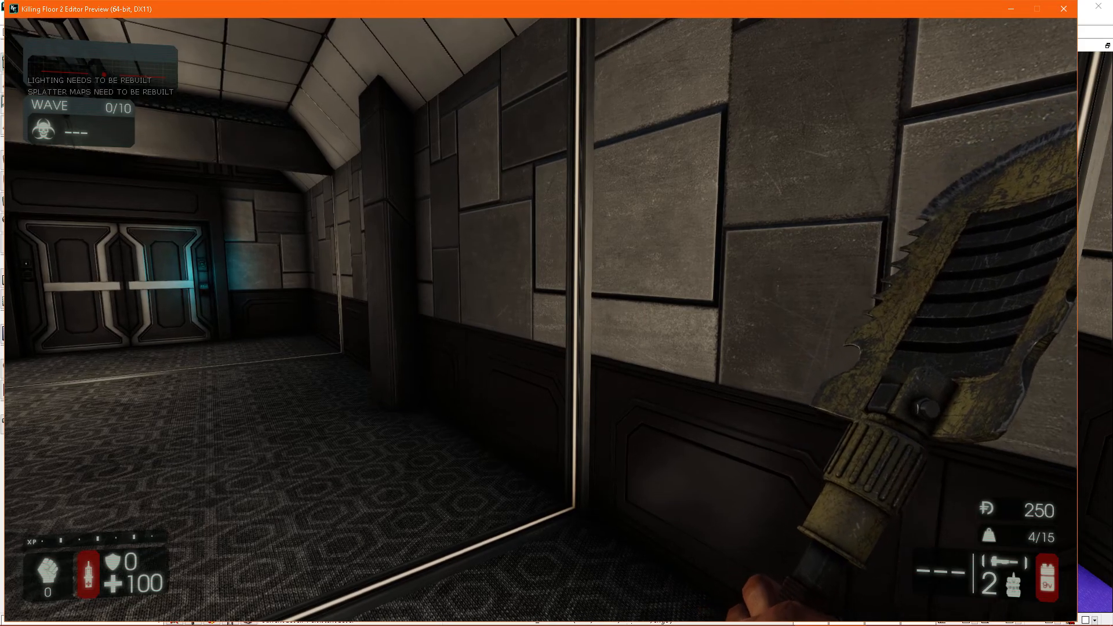
key(d)
key(w)
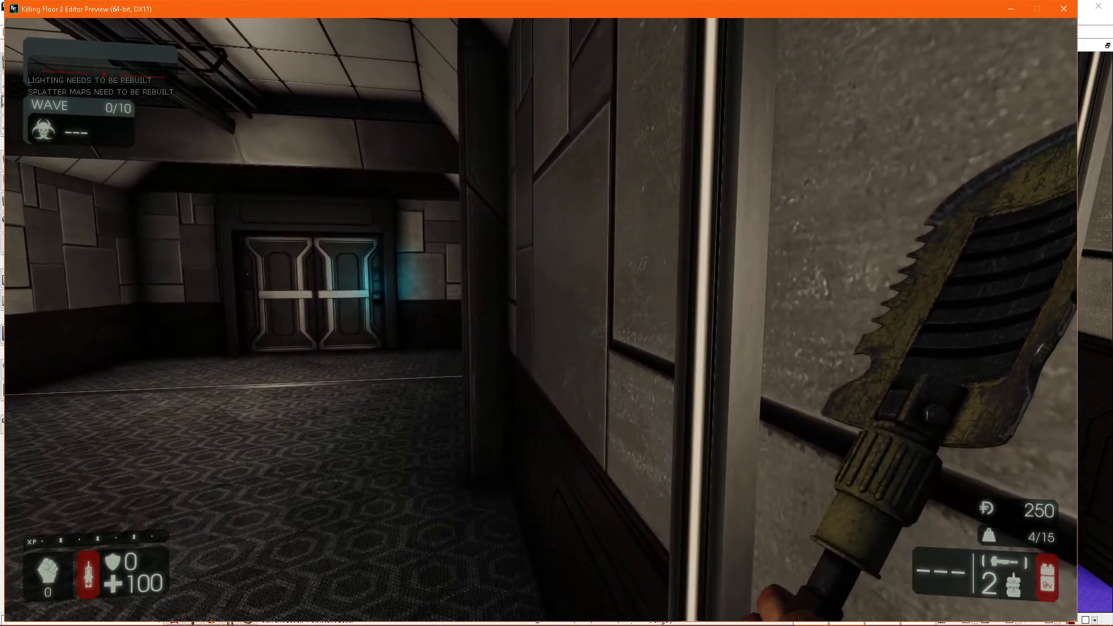
key(w)
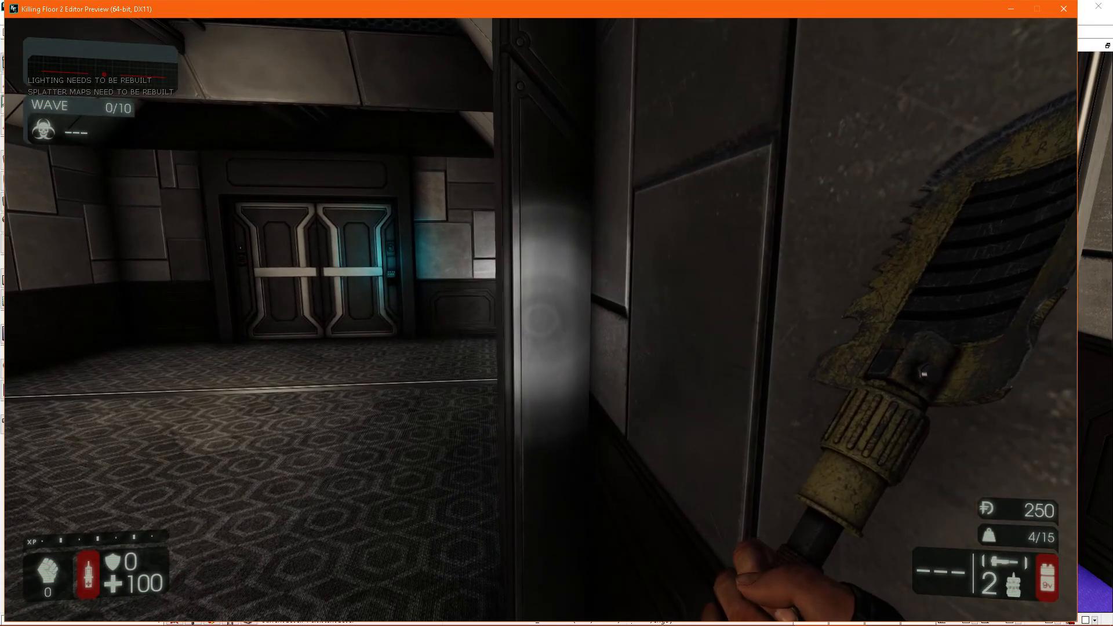
Walk up against the pillar's edge, toggling the flashlight and switching the held weapon to inspect the snagging spot
key(w)
key(f)
key(f)
key(3)
key(f)
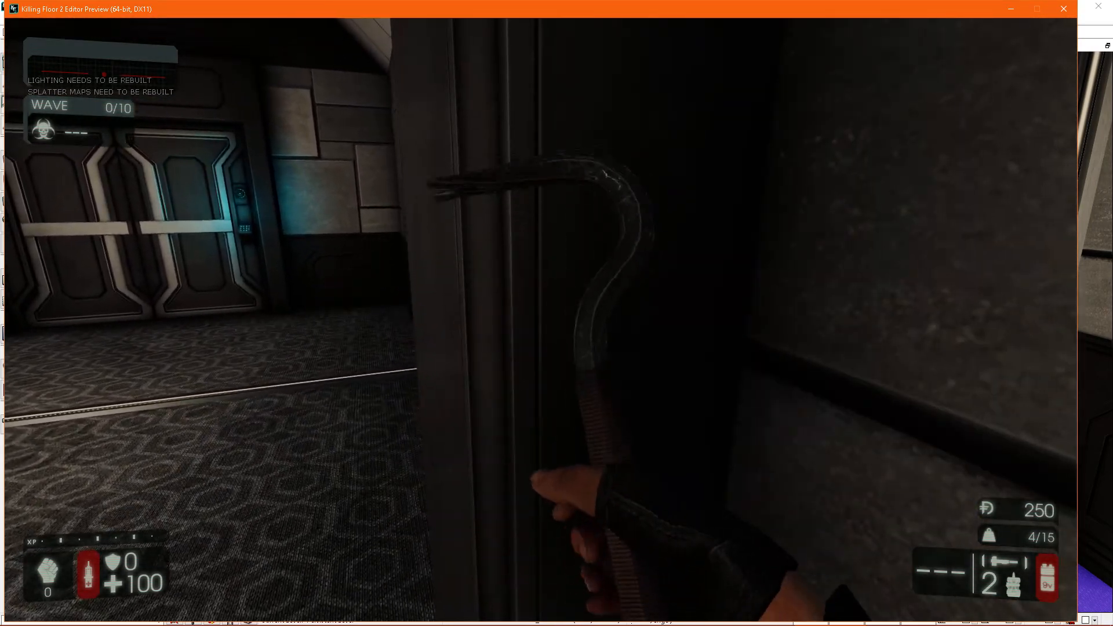
key(f)
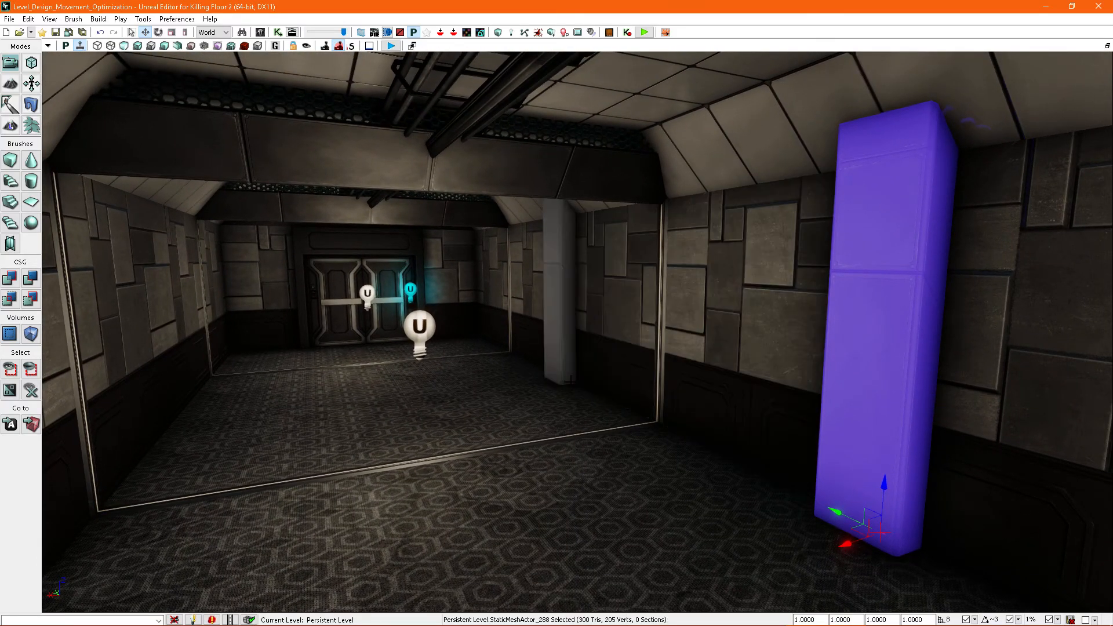
Select the near wall pillar in the editor viewport and build a cube builder brush around its base
right_drag(570, 380, 488, 363)
drag(340, 248, 330, 279)
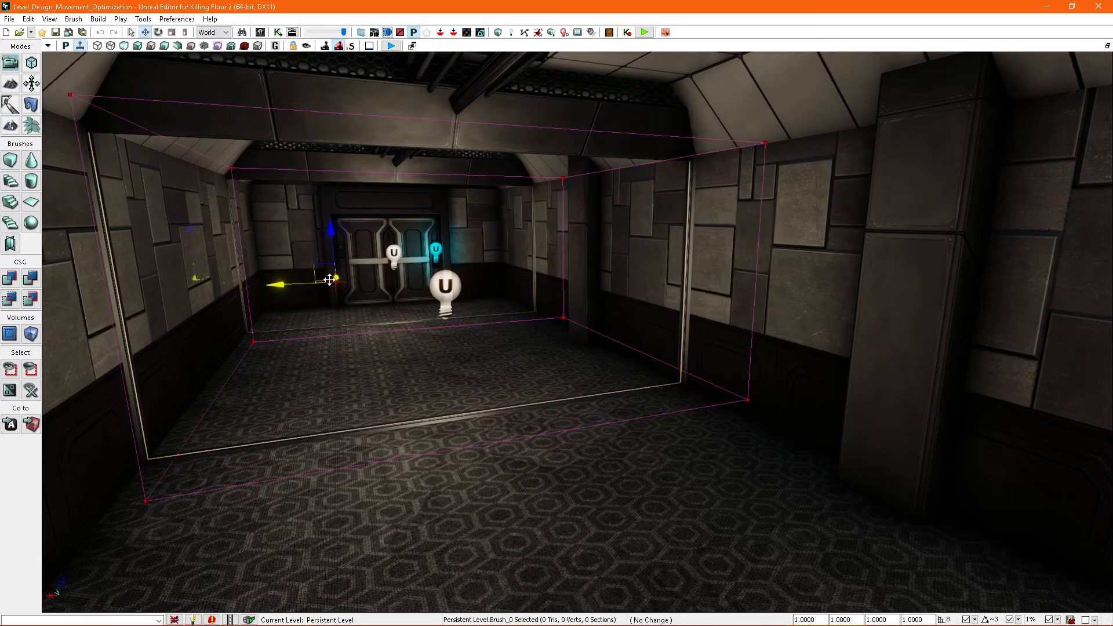
right_drag(626, 434, 655, 425)
click(735, 368)
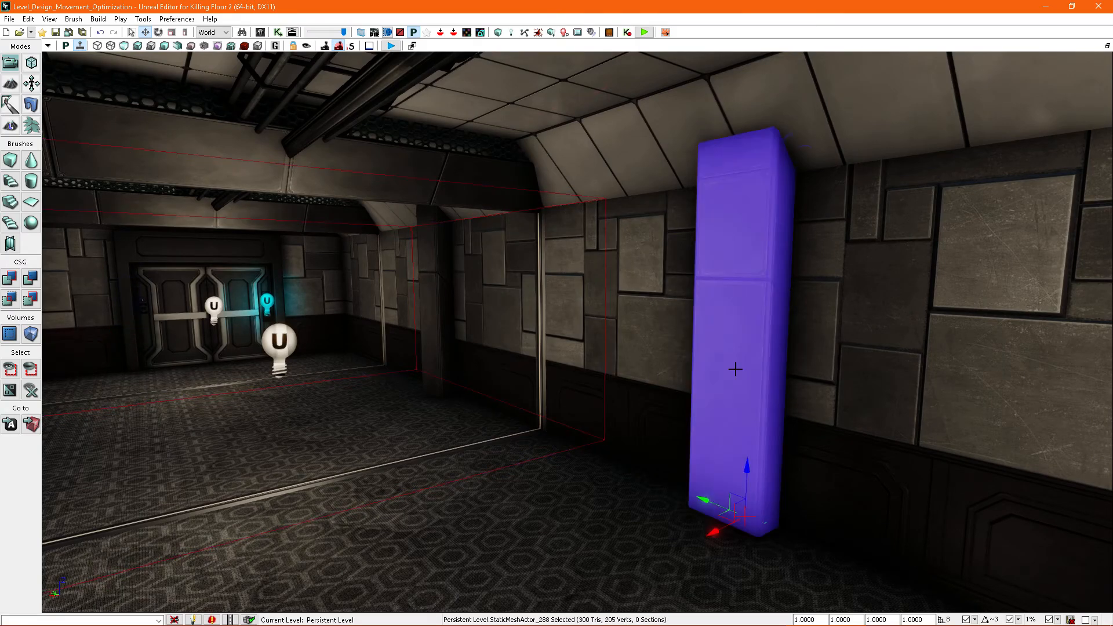
right_drag(718, 408, 789, 510)
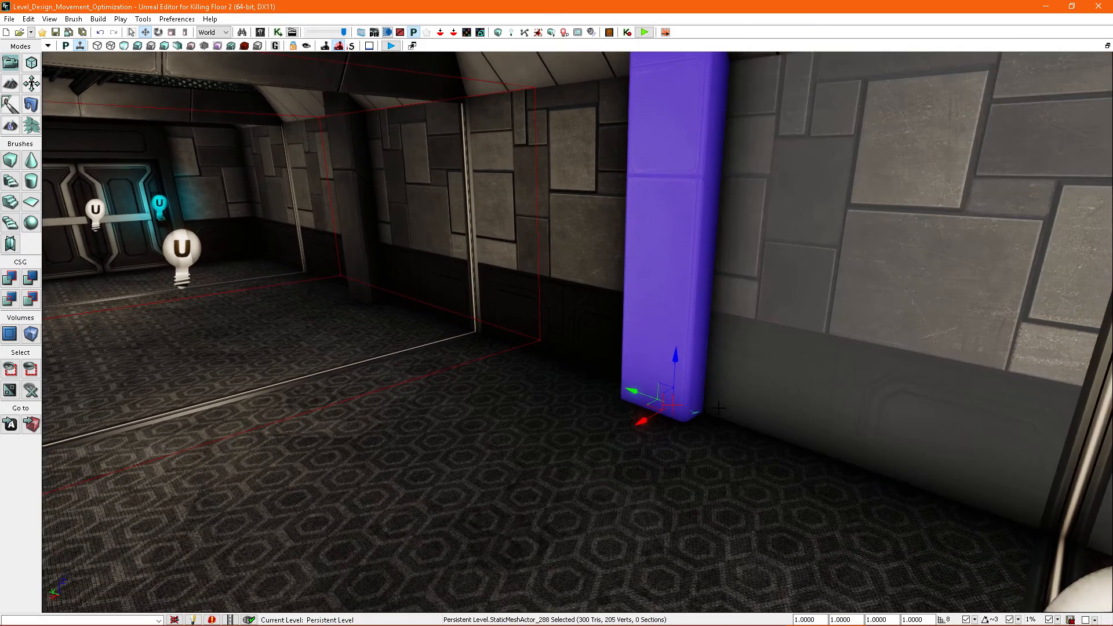
mouse_move(713, 364)
right_down()
mouse_move(684, 349)
mouse_move(710, 376)
right_up()
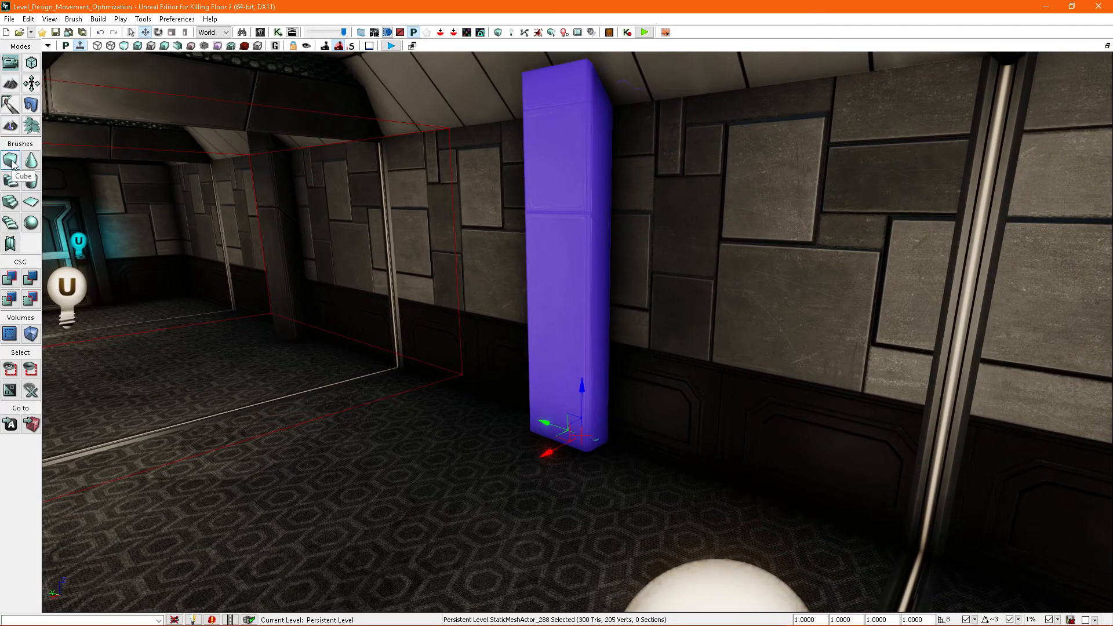
right_drag(429, 339, 347, 336)
right_drag(597, 409, 643, 399)
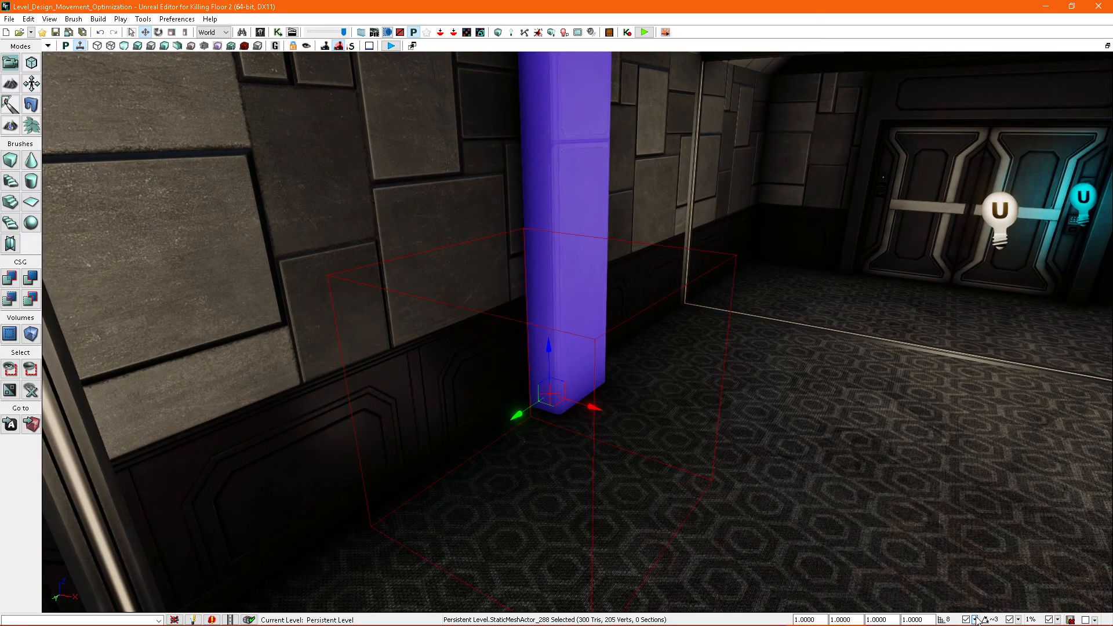
Open the builder brush for geometry editing and raise the brush until its base meets the floor around the pillar
right_drag(710, 464, 592, 363)
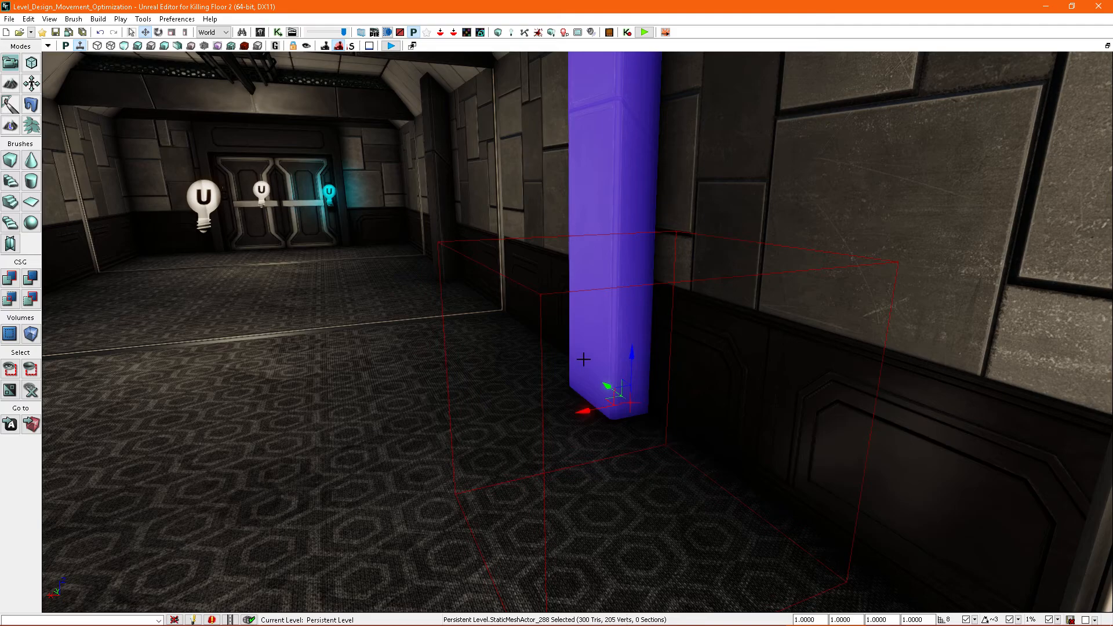
key(shift+2)
right_drag(583, 361, 557, 358)
click(631, 295)
right_drag(632, 295, 604, 350)
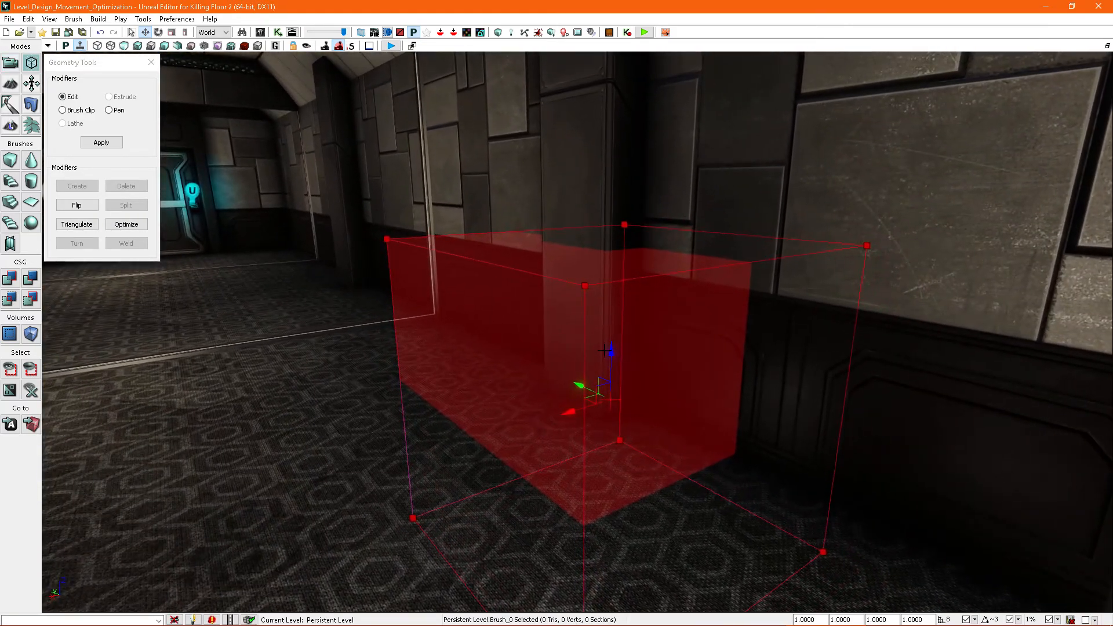
drag(611, 353, 642, 260)
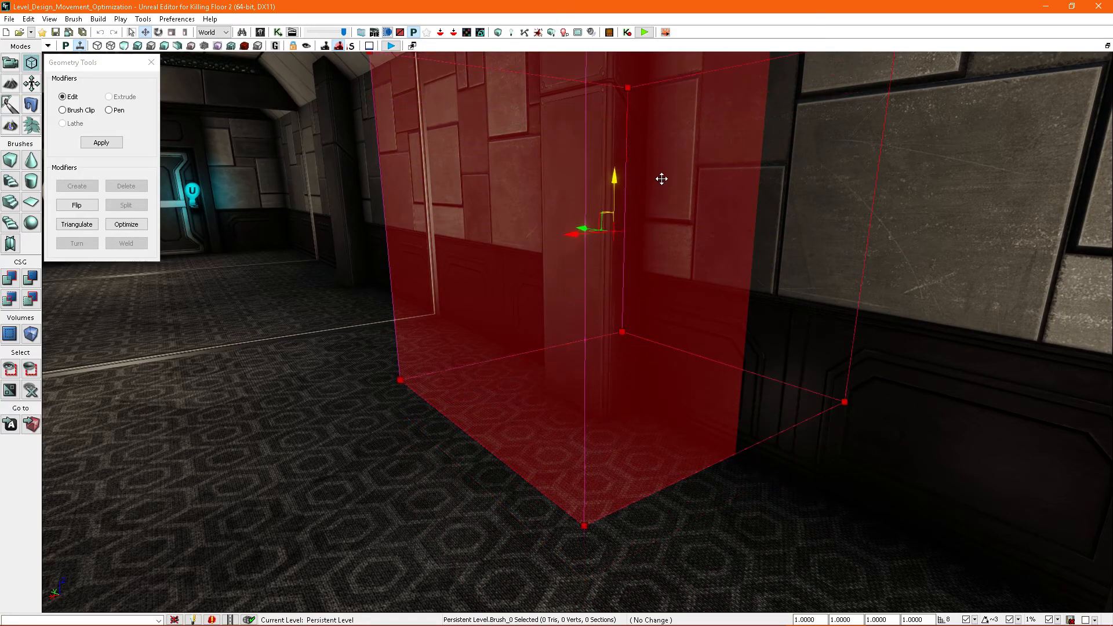
right_drag(632, 339, 669, 256)
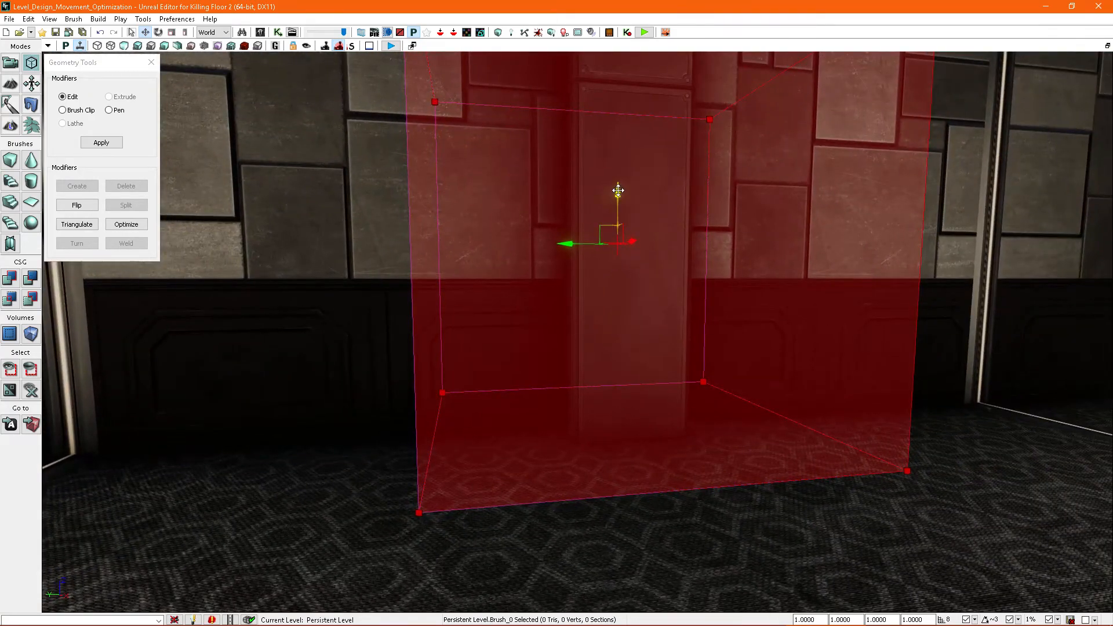
Shift one face of the builder brush to fit the pillar and stretch the brush's top upward along the pillar's height
mouse_move(616, 196)
right_down()
mouse_move(608, 319)
mouse_move(619, 322)
right_up()
drag(623, 323, 778, 341)
mouse_move(778, 342)
right_down()
mouse_move(540, 275)
mouse_move(621, 309)
mouse_move(611, 304)
right_up()
click(608, 308)
mouse_move(562, 258)
mouse_down()
mouse_move(568, 115)
mouse_move(590, 87)
mouse_up()
mouse_move(590, 87)
right_down()
mouse_move(567, 303)
mouse_move(517, 311)
right_up()
Pull the remaining side faces of the builder brush inward until they lie flush with the pillar's sides
click(512, 309)
mouse_move(879, 361)
mouse_down()
mouse_move(547, 355)
mouse_move(512, 366)
mouse_move(525, 371)
mouse_up()
right_drag(564, 364, 570, 364)
mouse_move(441, 312)
mouse_down()
mouse_move(519, 320)
mouse_move(504, 321)
mouse_up()
mouse_move(609, 323)
right_down()
mouse_move(539, 318)
mouse_move(603, 323)
right_up()
click(609, 323)
drag(659, 288, 527, 308)
right_drag(606, 323, 636, 352)
Leave geometry editing, reselect the builder brush and examine its fit around the pillar from both sides
key(shift+1)
click(701, 365)
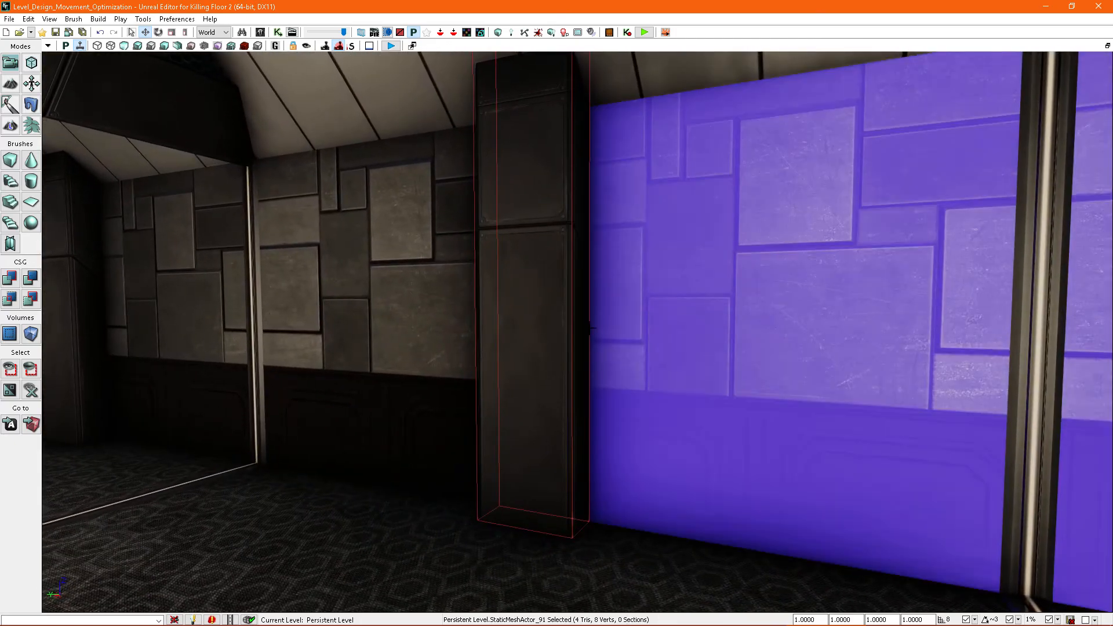
click(573, 317)
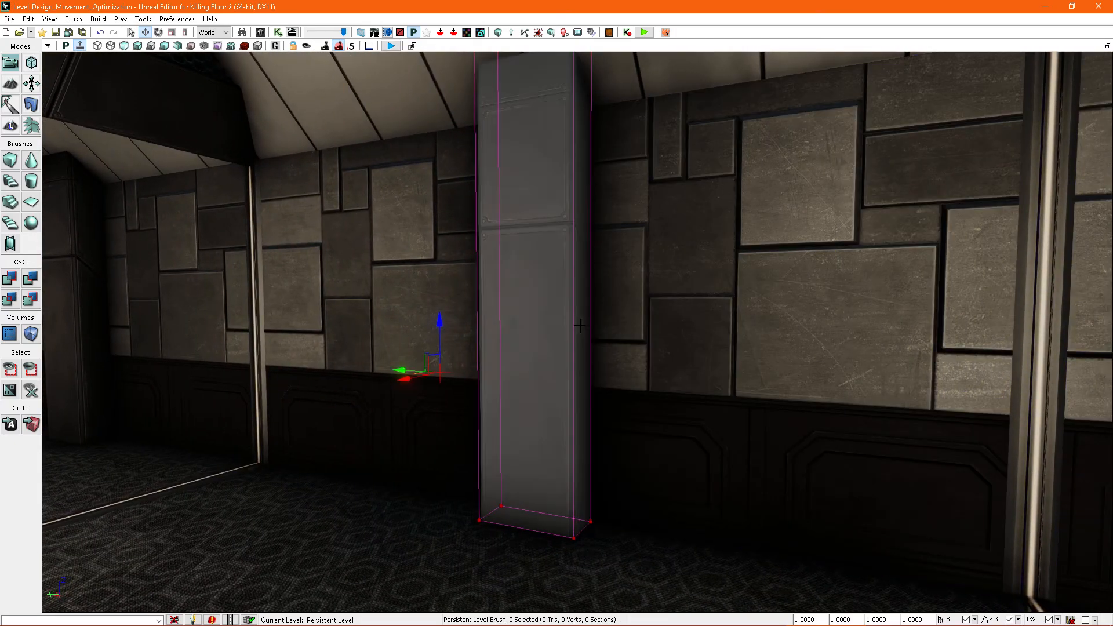
key(shift+2)
right_drag(580, 325, 580, 326)
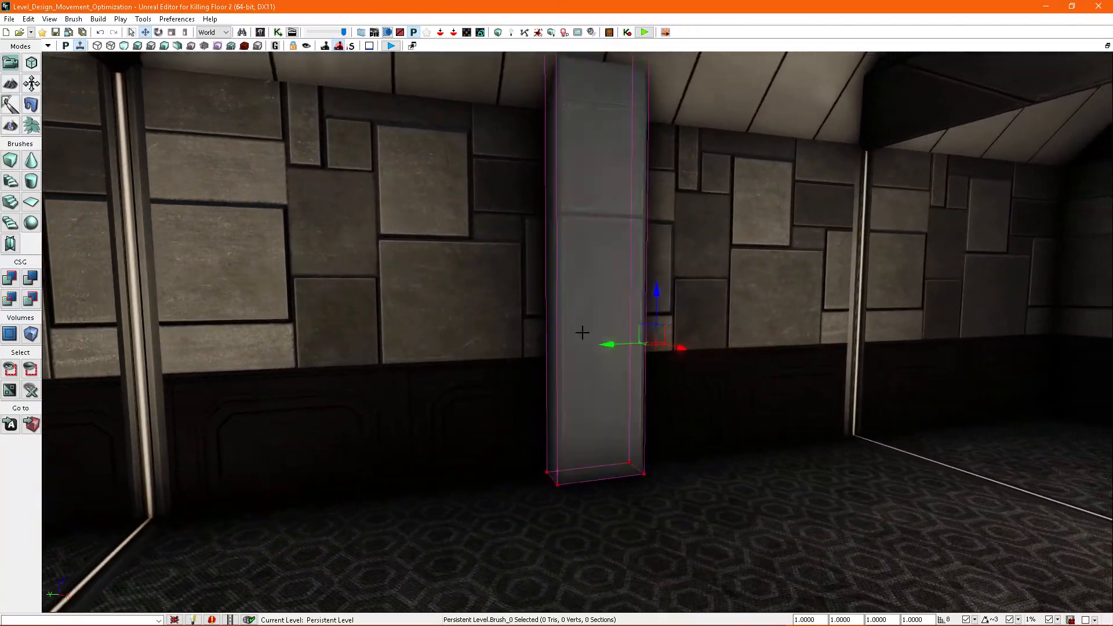
right_drag(582, 332, 318, 348)
right_drag(556, 400, 719, 361)
right_drag(599, 385, 591, 411)
mouse_move(592, 324)
right_down()
mouse_move(586, 353)
mouse_move(594, 337)
right_up()
Select a vertical edge at the back of the brush, set the coordinate system to World and move the edge outward along the wall
key(shift+2)
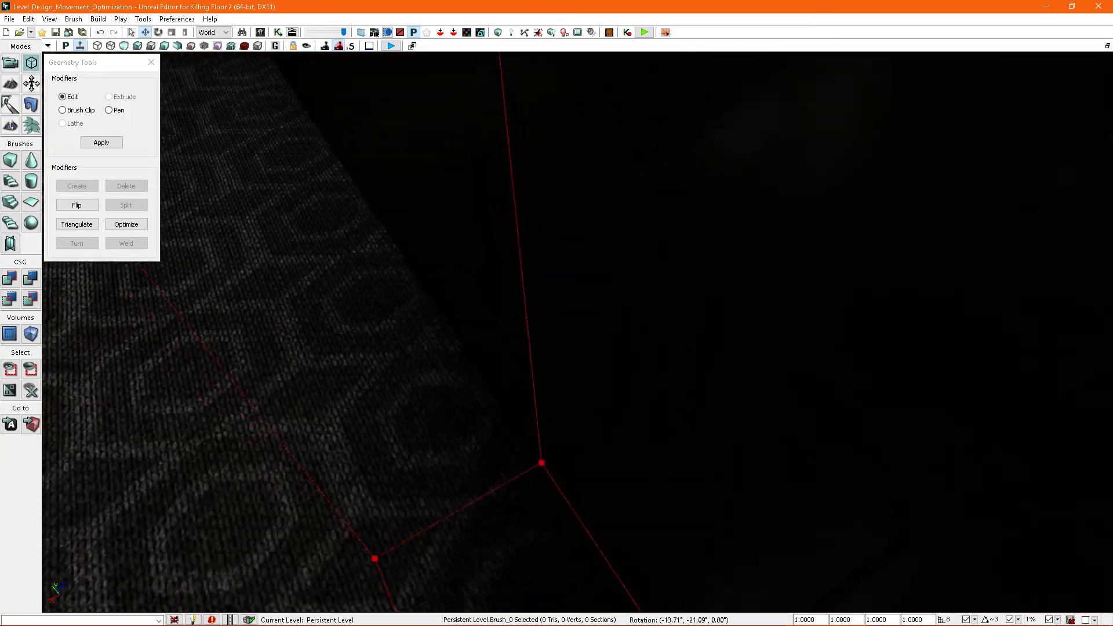
mouse_move(513, 325)
right_down()
mouse_move(546, 331)
mouse_move(406, 220)
mouse_move(324, 132)
right_up()
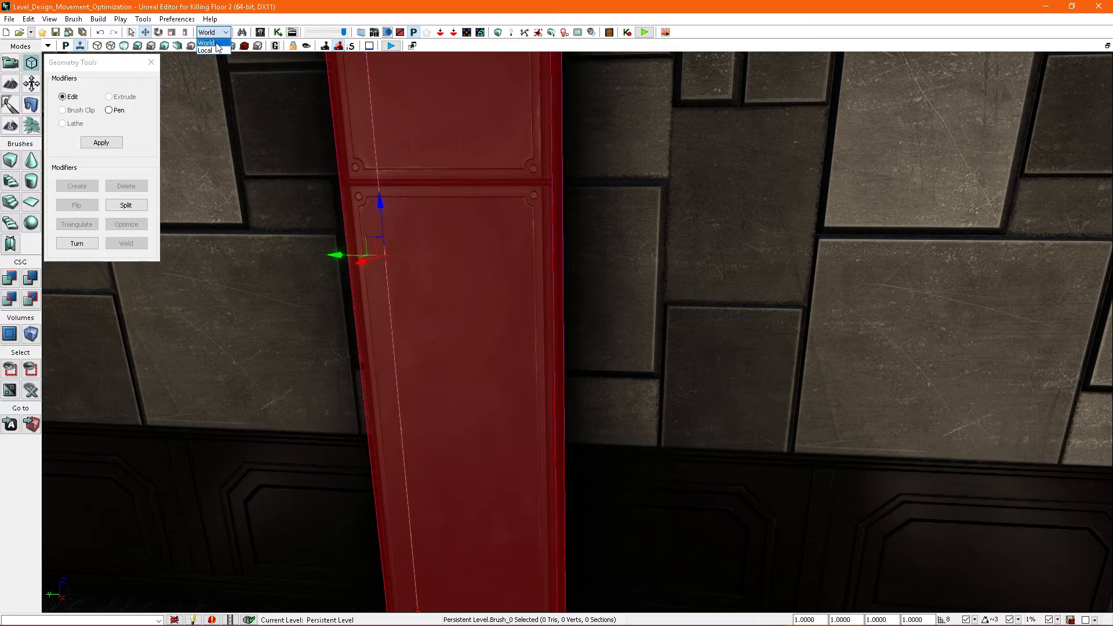
mouse_move(351, 189)
right_down()
mouse_move(578, 199)
mouse_move(602, 248)
mouse_move(261, 151)
right_up()
right_drag(530, 223, 547, 228)
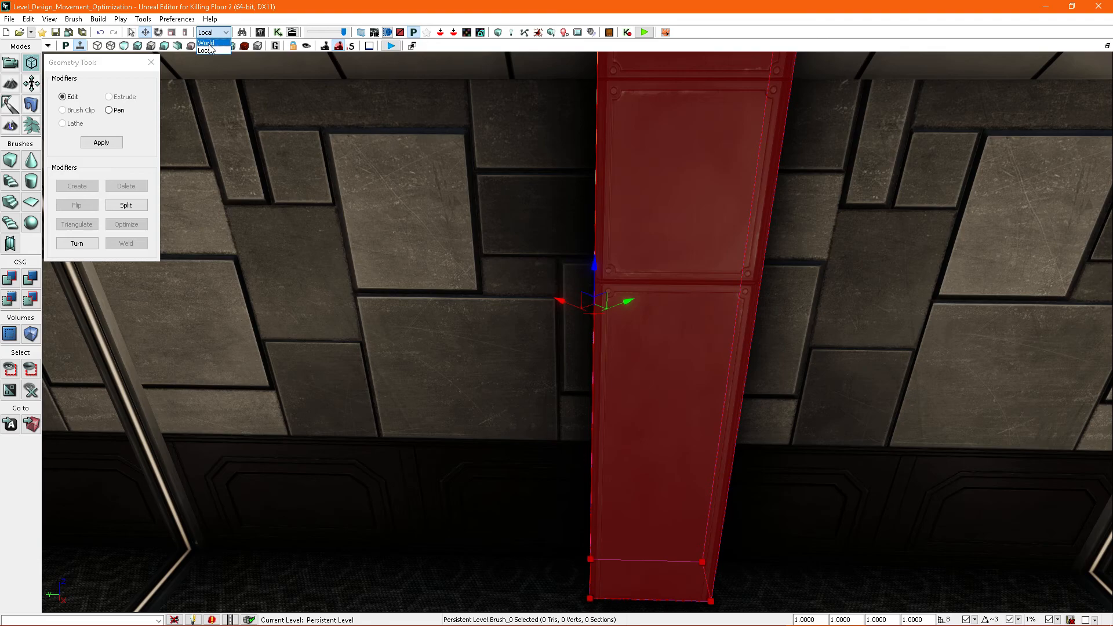
click(206, 43)
mouse_move(441, 244)
right_down()
mouse_move(516, 284)
mouse_move(508, 275)
mouse_move(498, 301)
mouse_move(498, 259)
right_up()
drag(498, 260, 413, 275)
mouse_move(413, 275)
right_down()
mouse_move(449, 278)
mouse_move(472, 301)
mouse_move(561, 291)
mouse_move(498, 255)
mouse_move(611, 281)
right_up()
Move the opposite back vertical edge of the brush outward along the wall so both sides slope toward the pillar
key(w)
key(w)
key(w)
key(s)
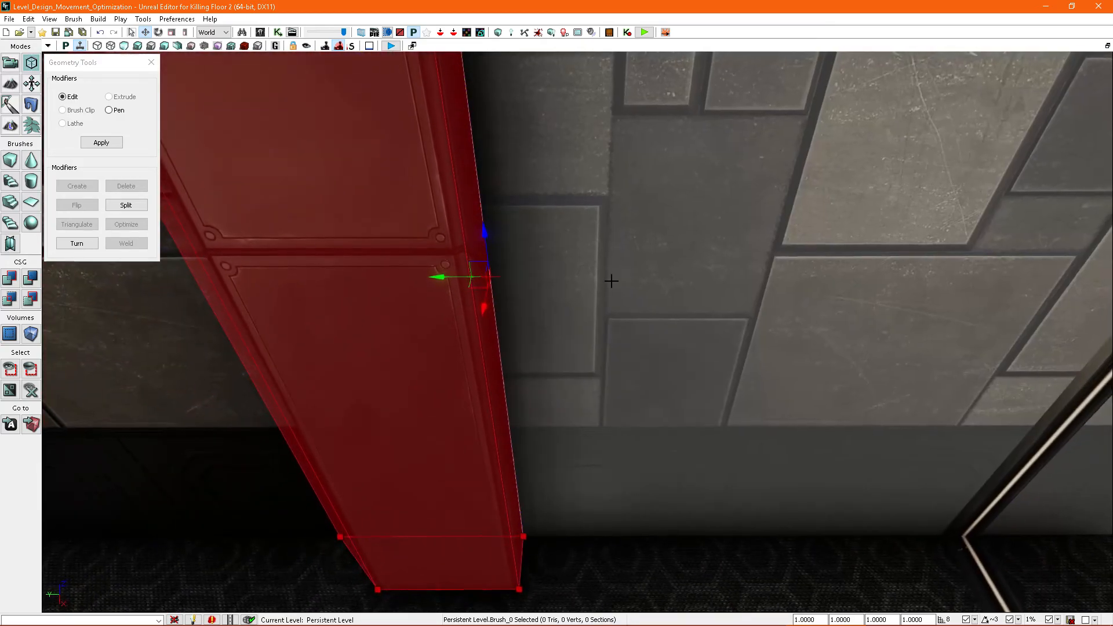
mouse_move(437, 276)
mouse_down()
mouse_move(458, 273)
mouse_move(432, 266)
mouse_move(481, 269)
mouse_up()
Leave geometry editing, reselect the tapered builder brush and add a BlockingVolume from its shape
right_drag(481, 269, 748, 348)
key(s)
key(shift+1)
key(w)
click(757, 353)
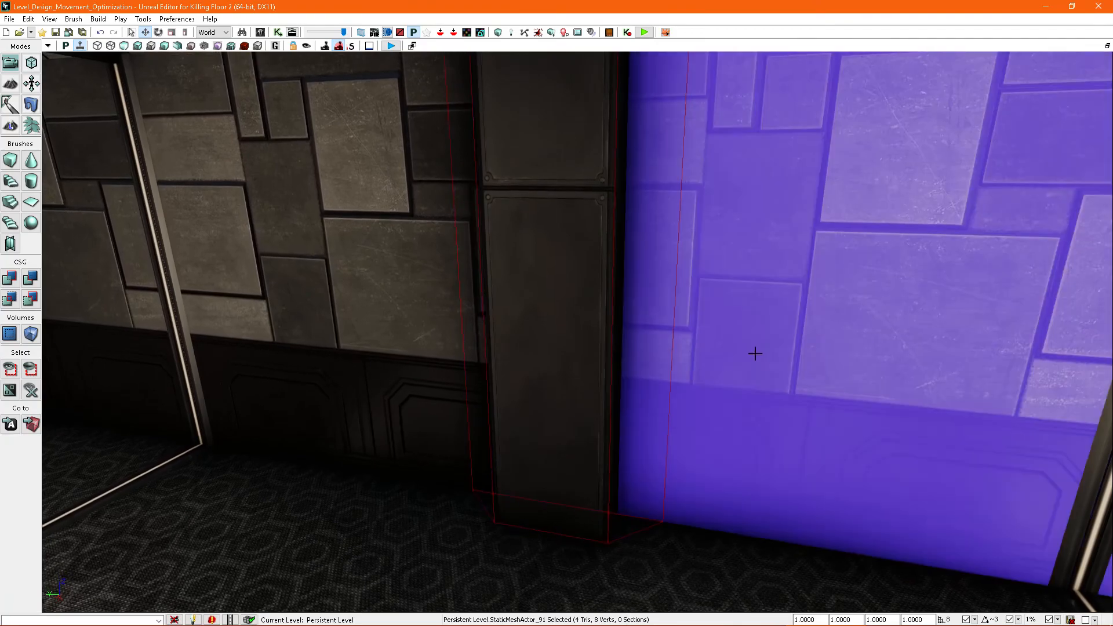
click(669, 383)
key(d)
right_drag(710, 398, 603, 387)
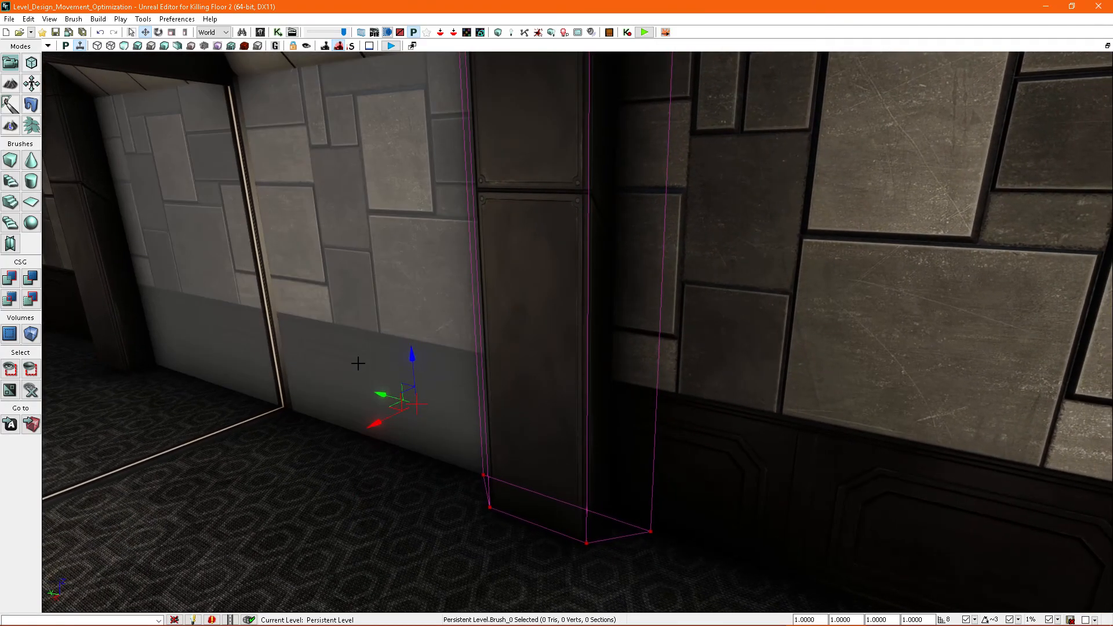
click(32, 335)
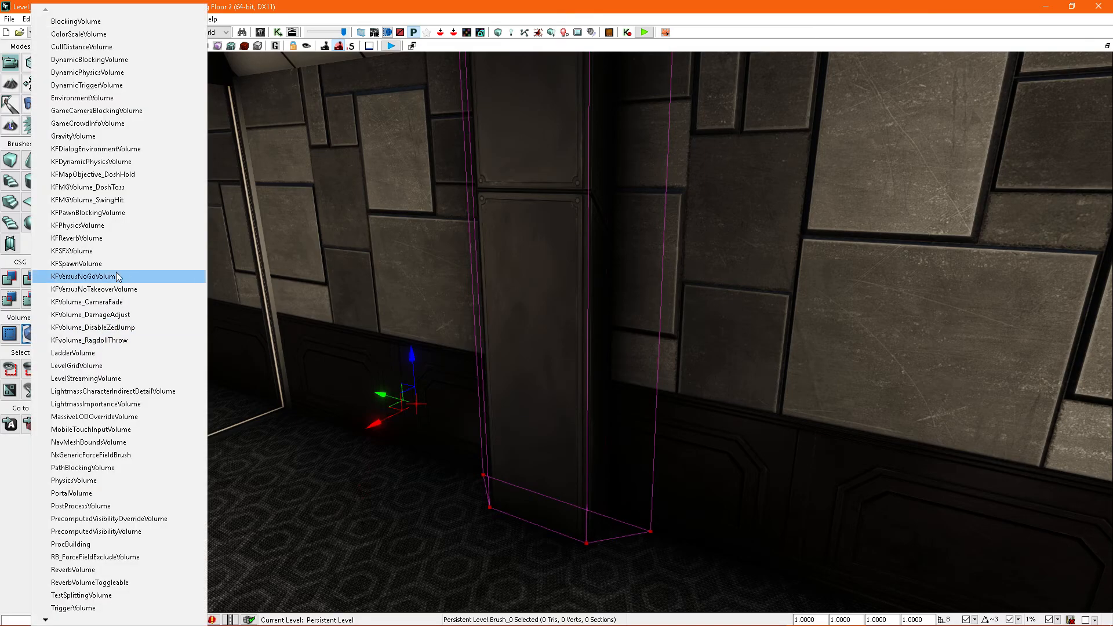
click(85, 26)
Select the builder brush and move it away from the pillar, clear of the new blocking volume
right_drag(348, 359, 545, 371)
key(s)
key(w)
key(a)
click(718, 371)
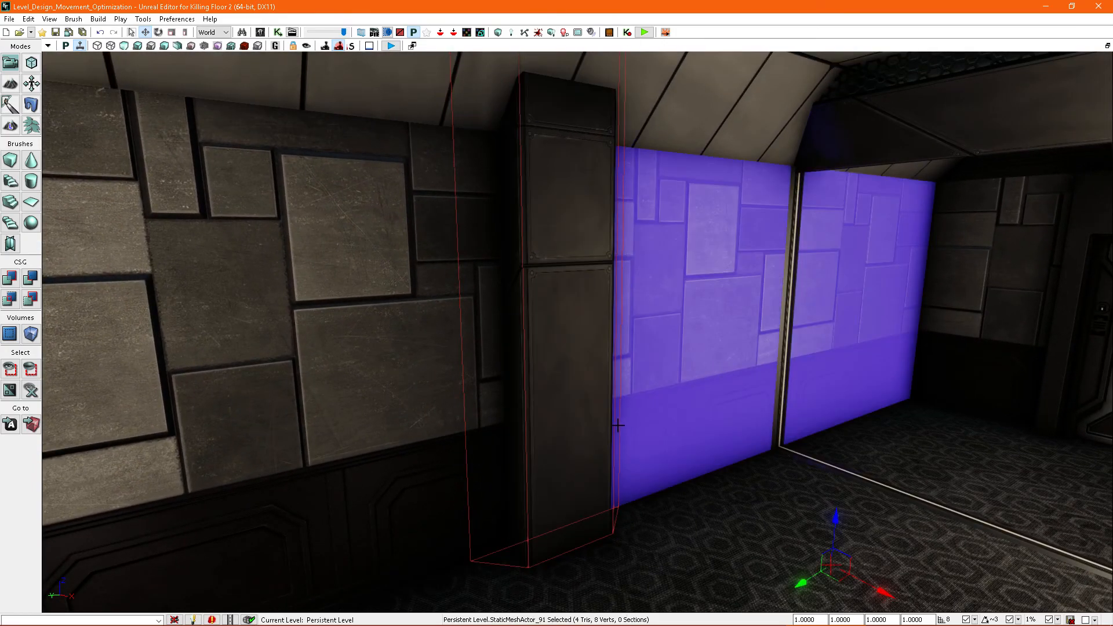
click(615, 426)
key(d)
mouse_move(615, 426)
right_down()
mouse_move(565, 464)
mouse_move(628, 390)
right_up()
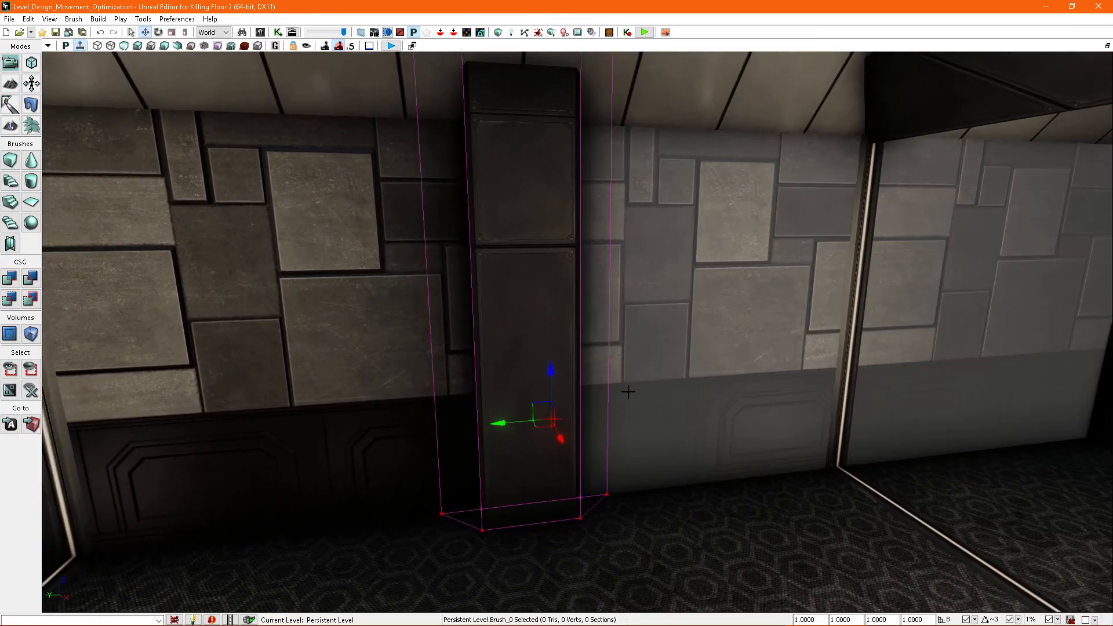
mouse_move(491, 423)
mouse_down()
mouse_move(714, 400)
mouse_move(499, 446)
mouse_up()
right_drag(618, 442, 556, 437)
Build the geometry for visible levels and start a play test from the corridor floor near the pillar
click(719, 418)
click(718, 422)
right_drag(767, 419, 682, 375)
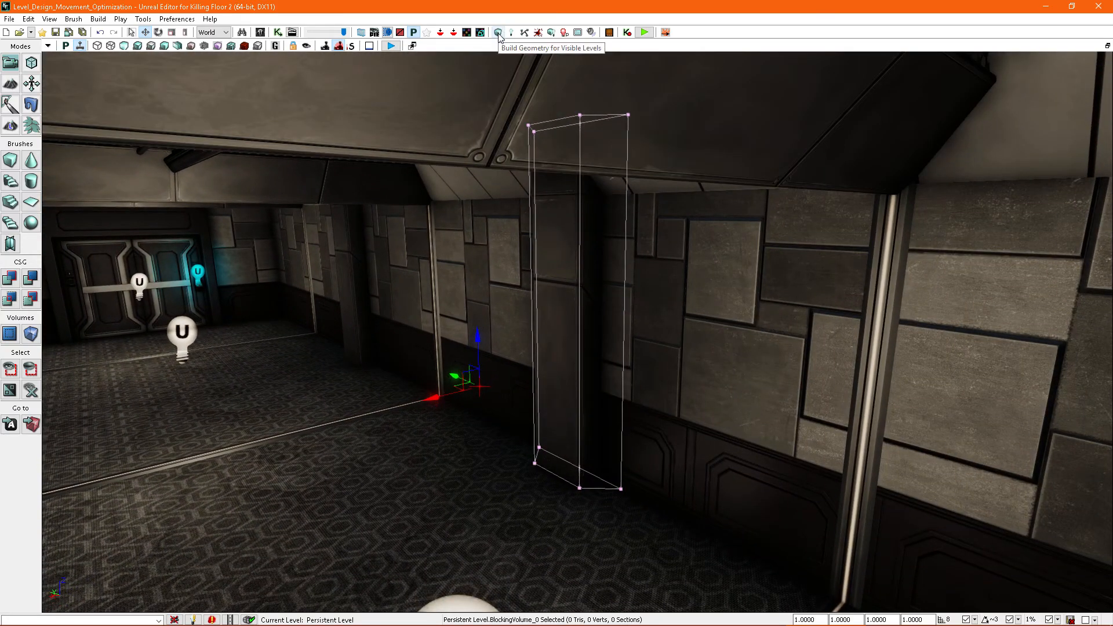
right_drag(540, 235, 640, 342)
click(686, 605)
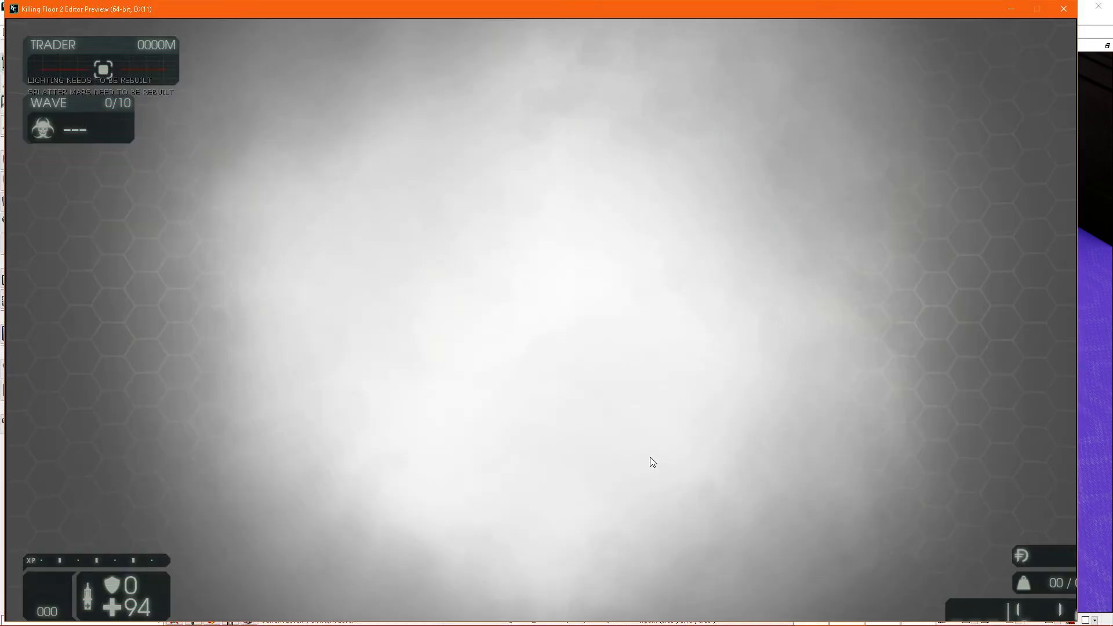
Walk back and forth along the pillared wall to test sliding past the pillar with its blocking volume
key(s)
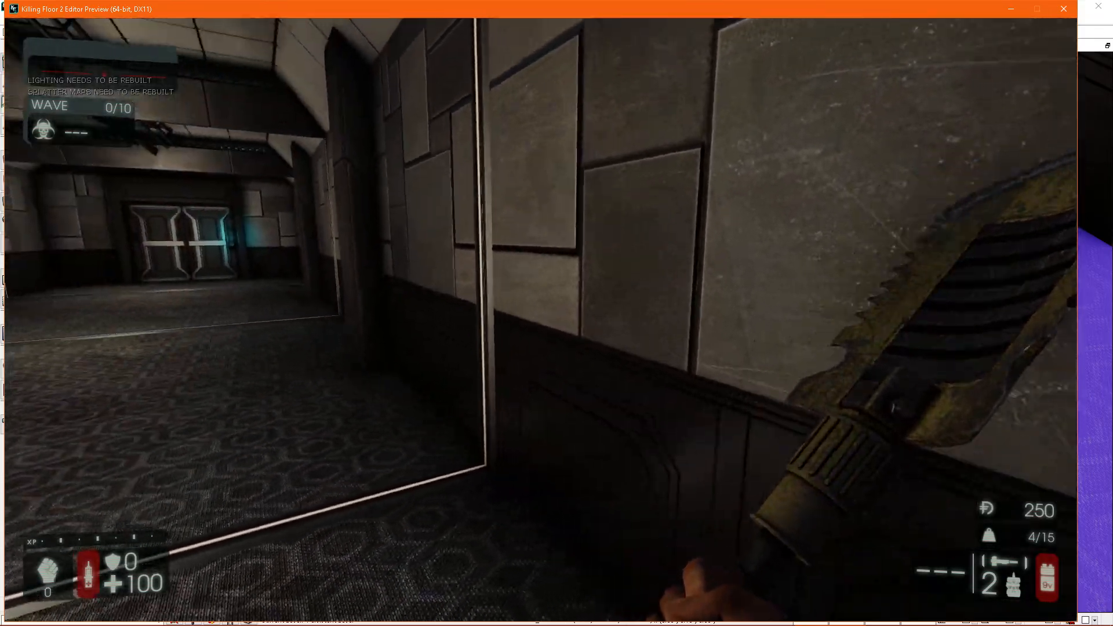
key(w)
key(w)
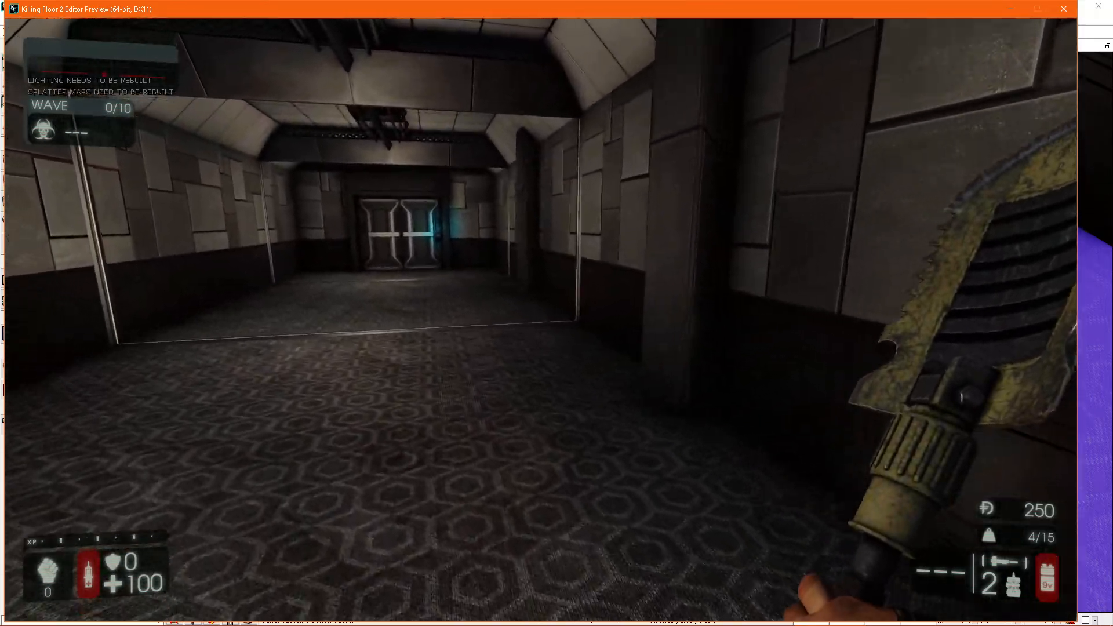
key(s)
key(s)
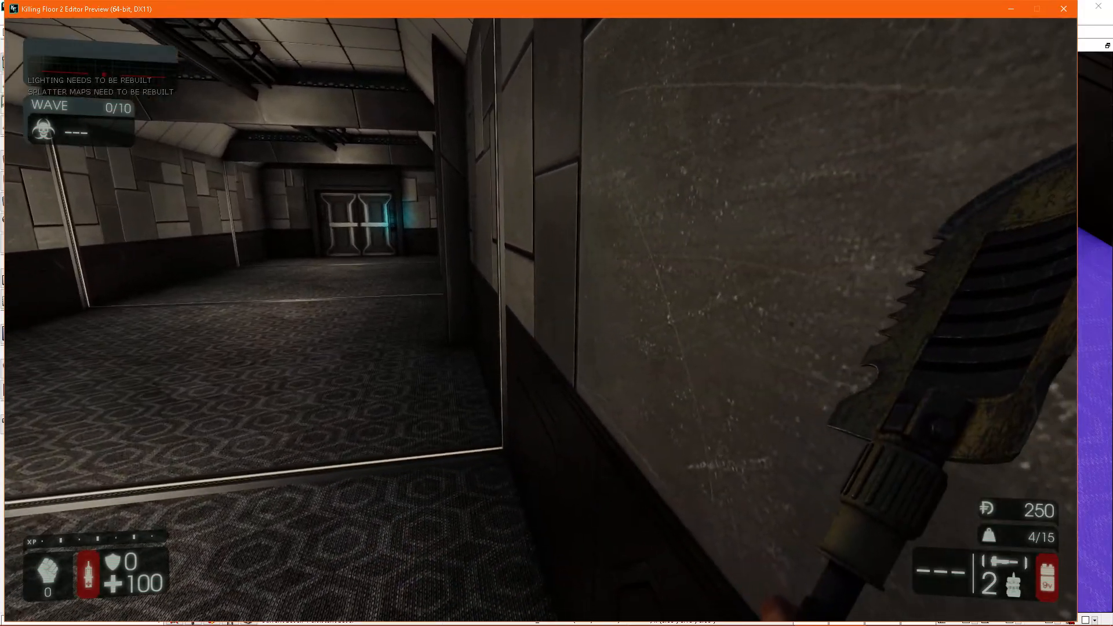
key(w)
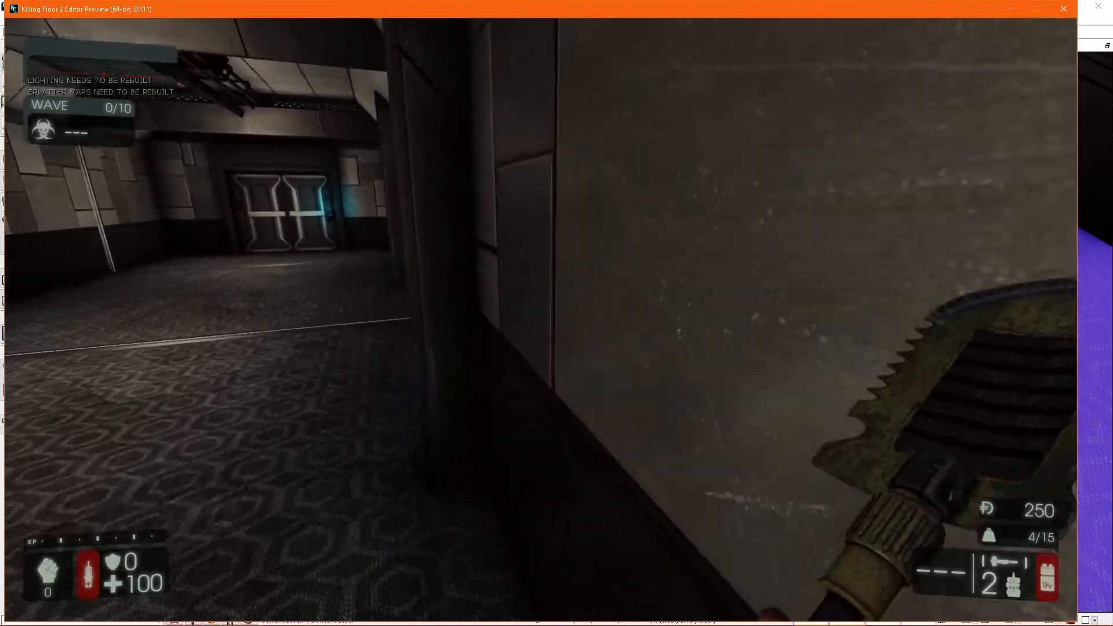
key(w)
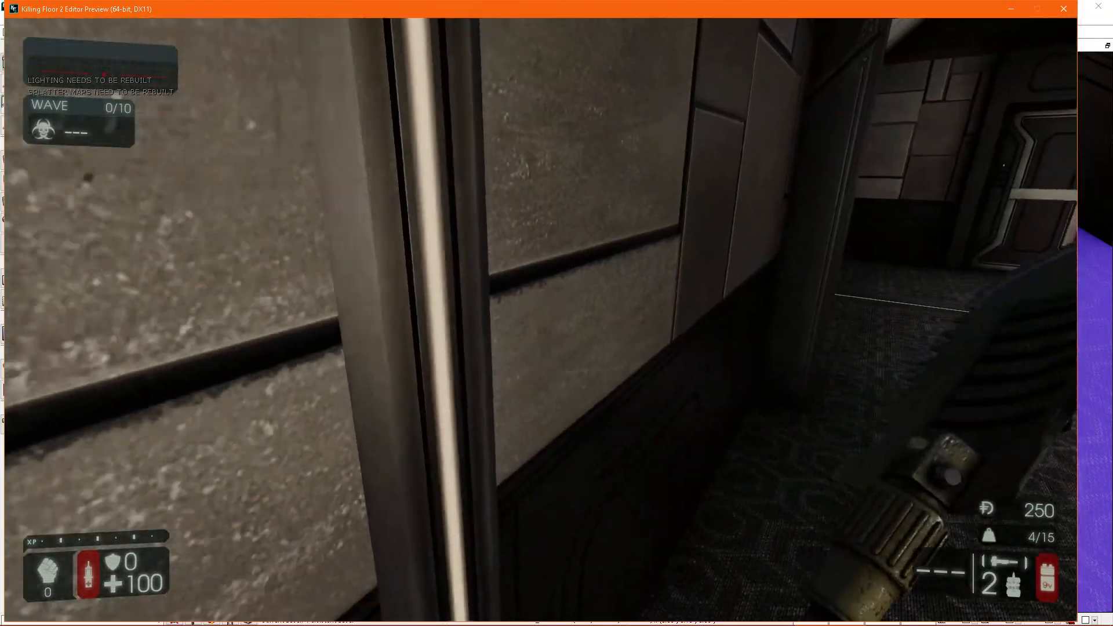
key(w)
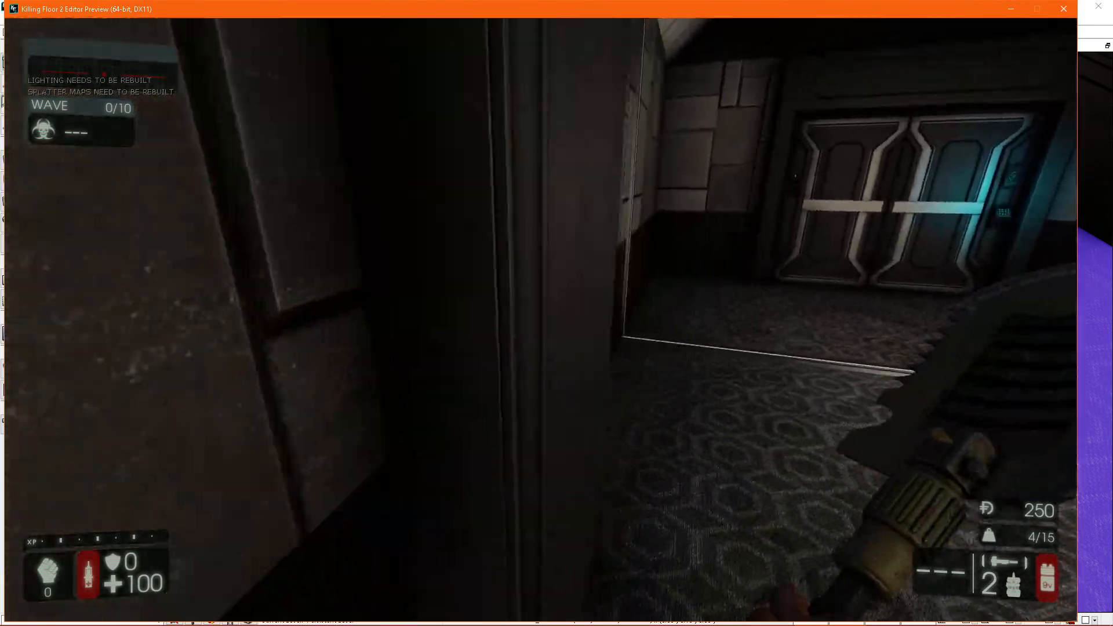
key(w)
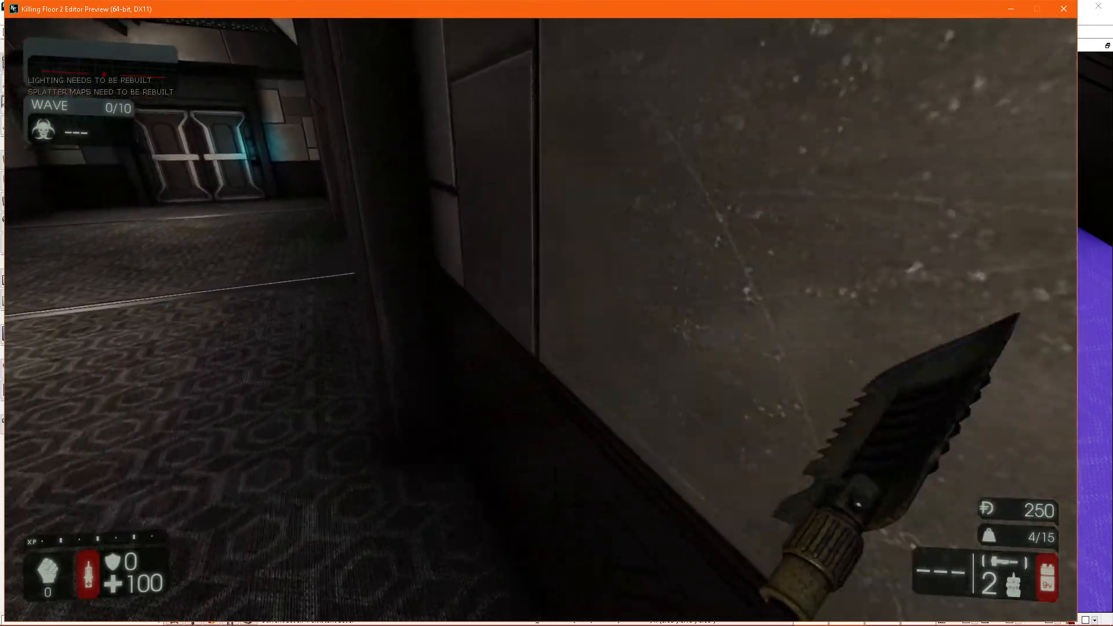
Repeat the walk past pillars on both sides of the corridor to compare how movement handles each one
key(w)
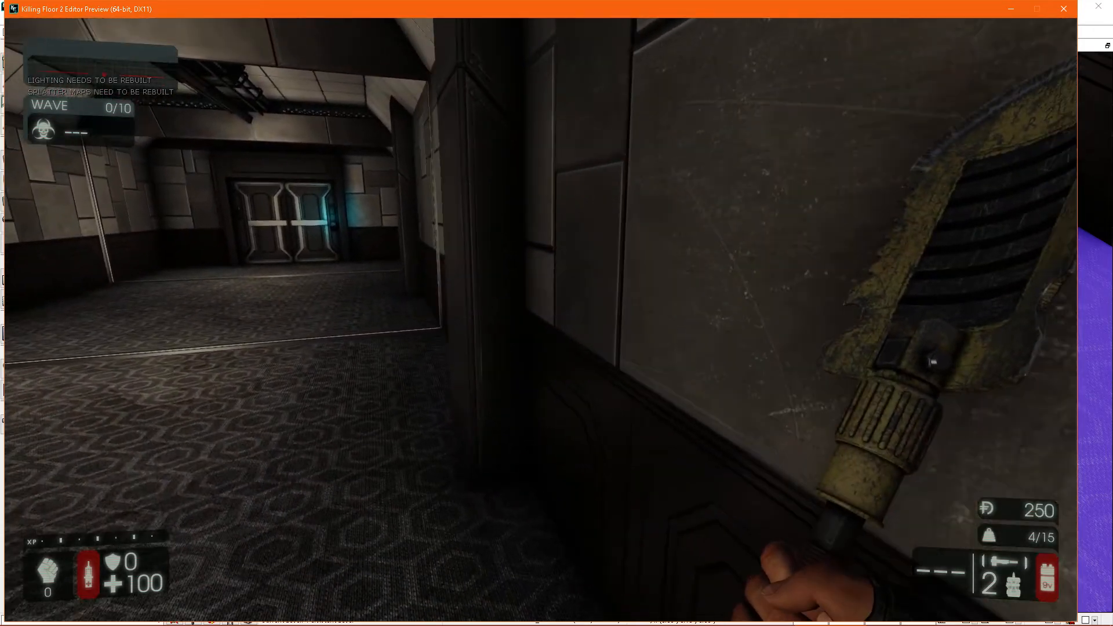
key(w)
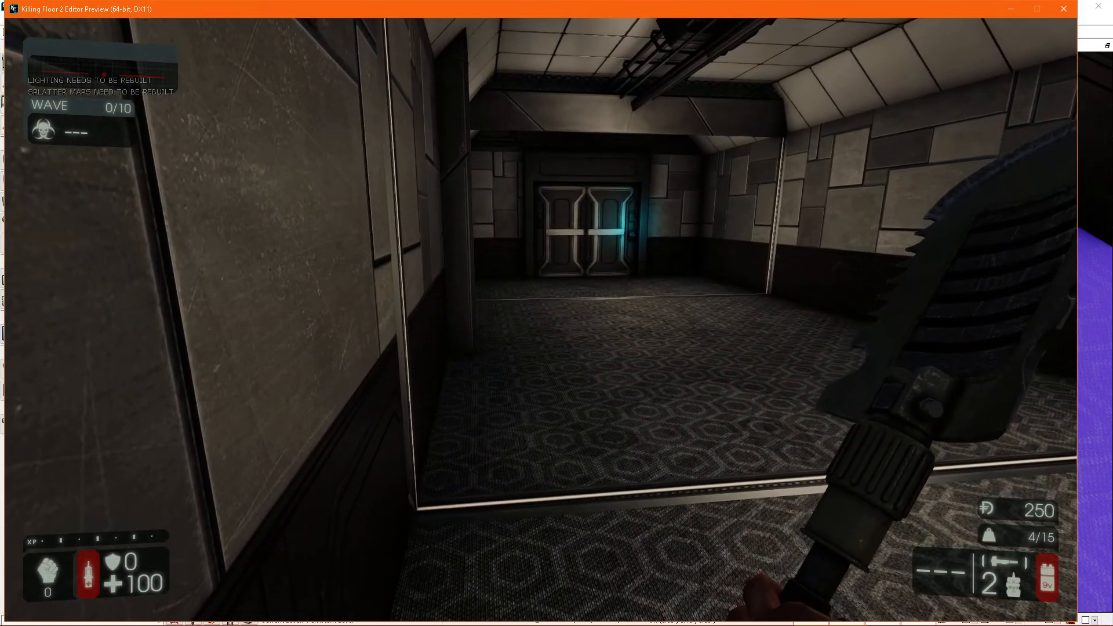
key(w)
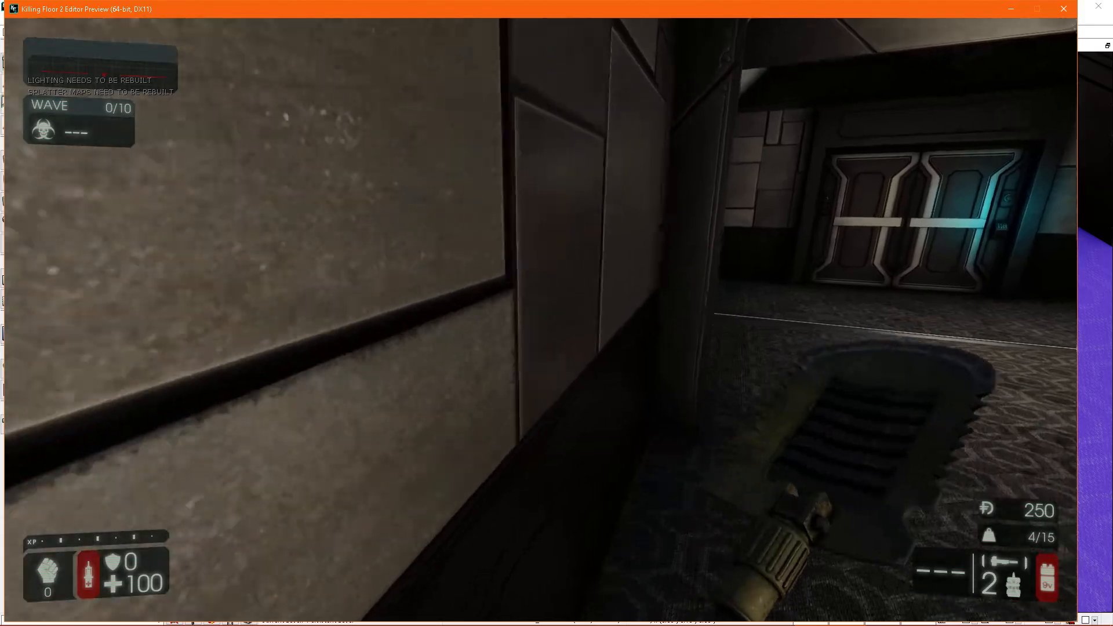
key(w)
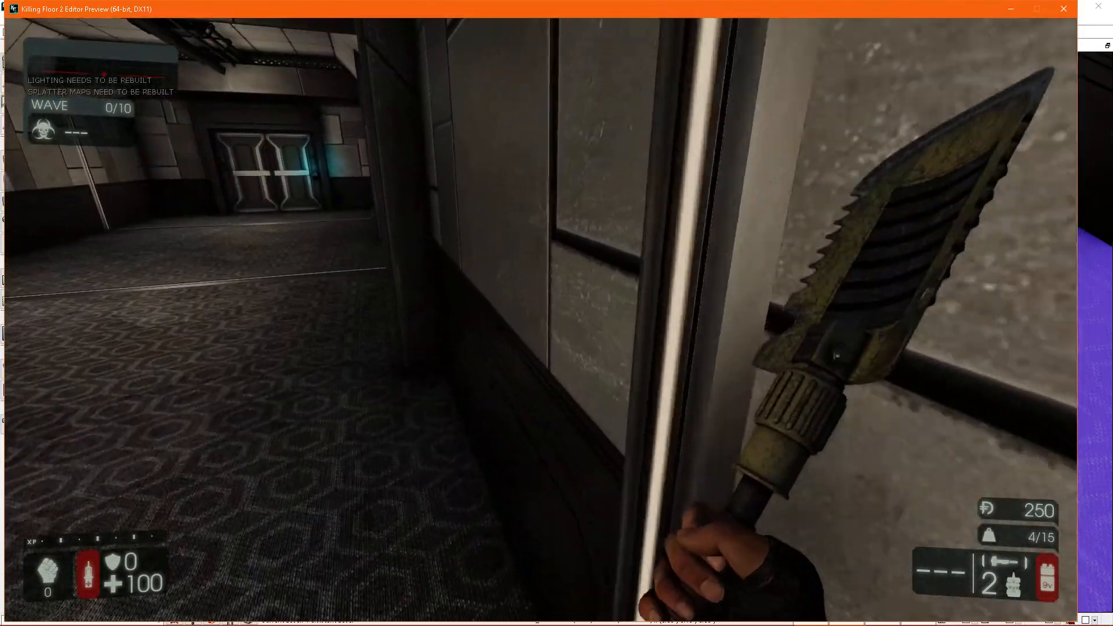
key(w)
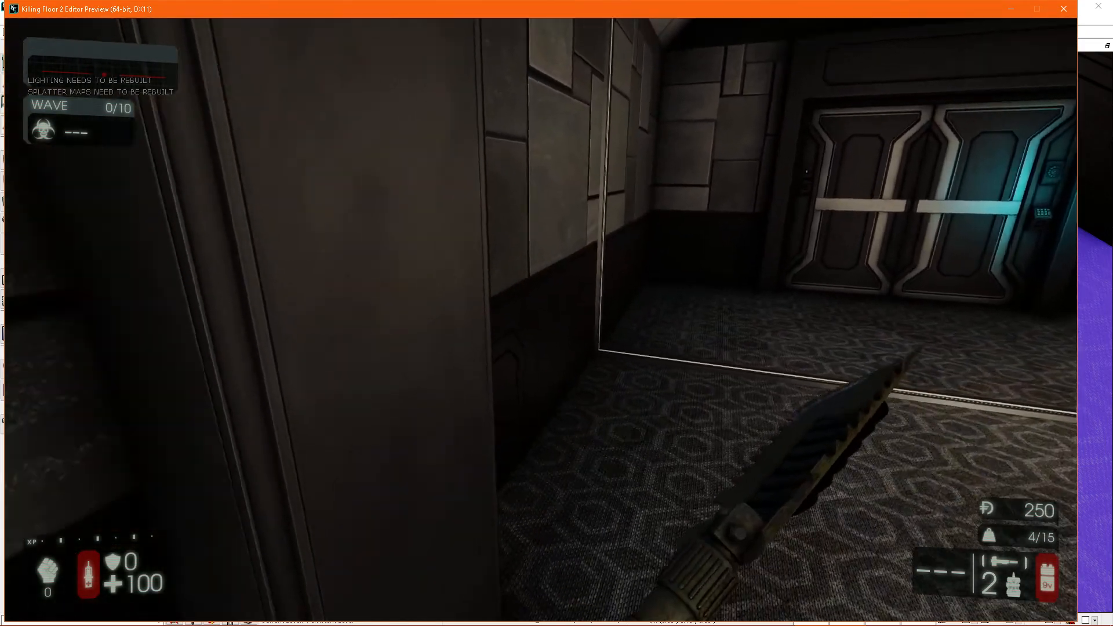
Exit the play test, select the blocking volume and move it along the wall away from its pillar
key(Escape)
right_drag(498, 464, 539, 466)
click(586, 401)
right_drag(586, 401, 707, 411)
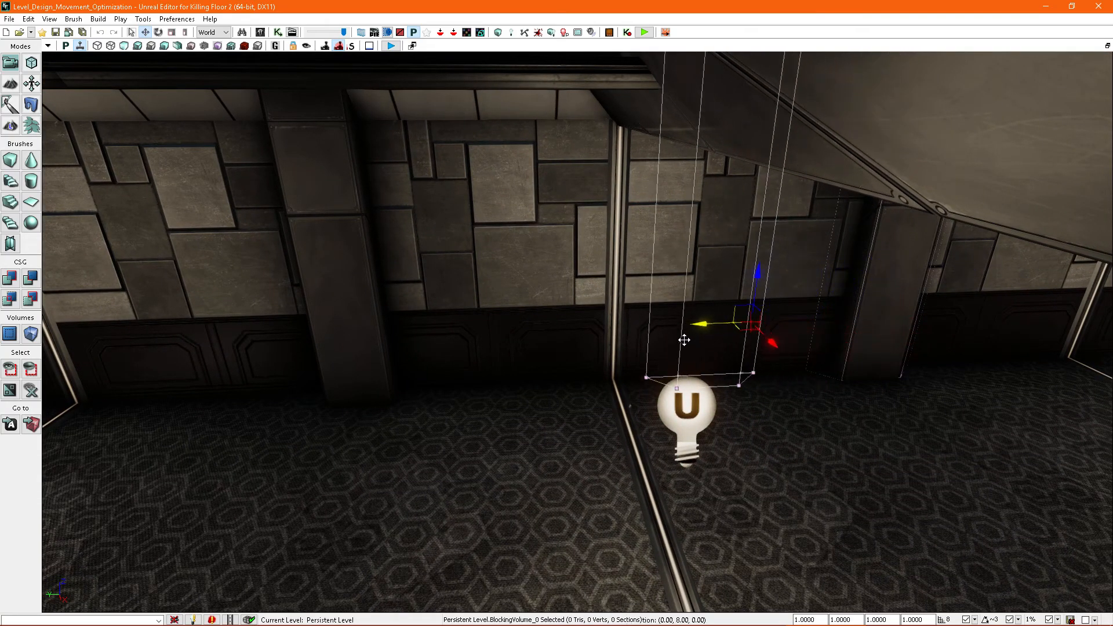
right_drag(268, 427, 400, 493)
Start another play test from the corridor floor and walk along the wall past the pillar to recheck movement
right_click(784, 541)
click(812, 535)
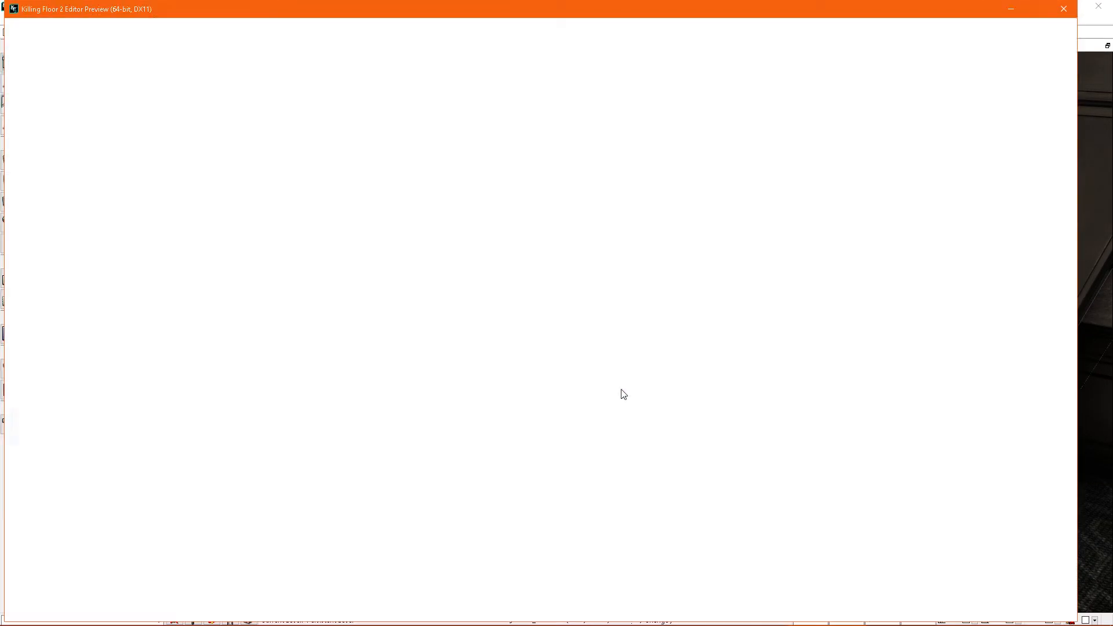
key(w)
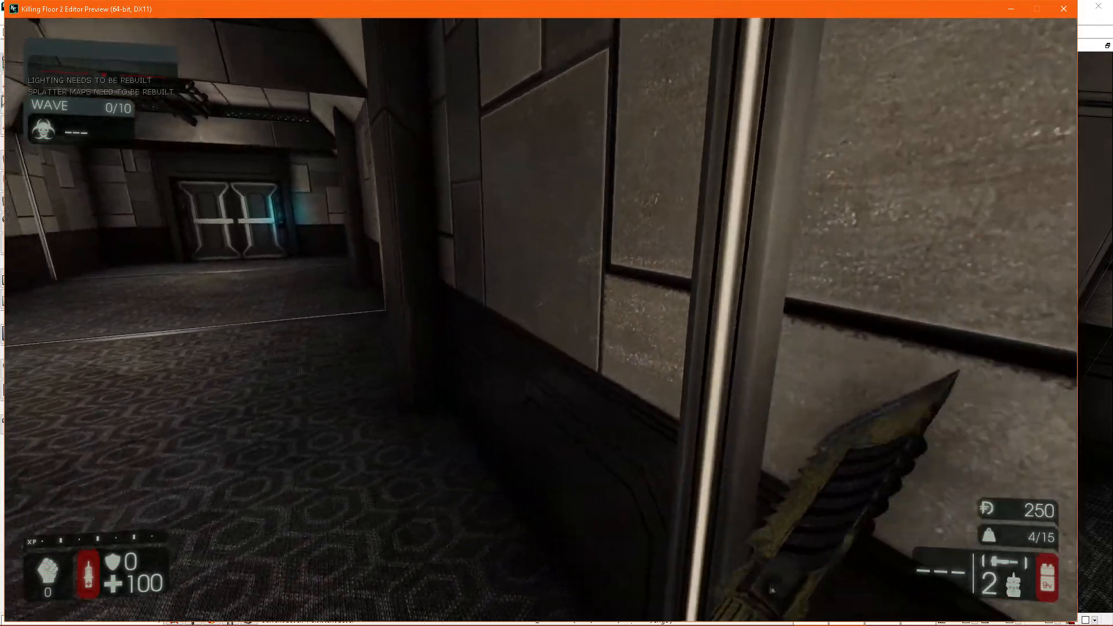
key(w)
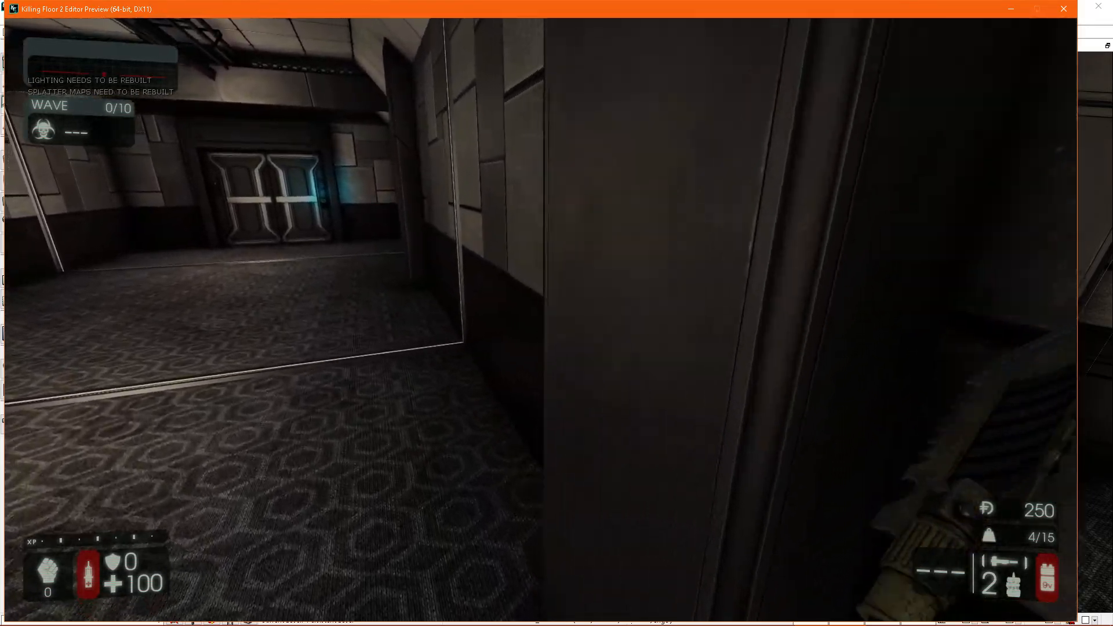
key(w)
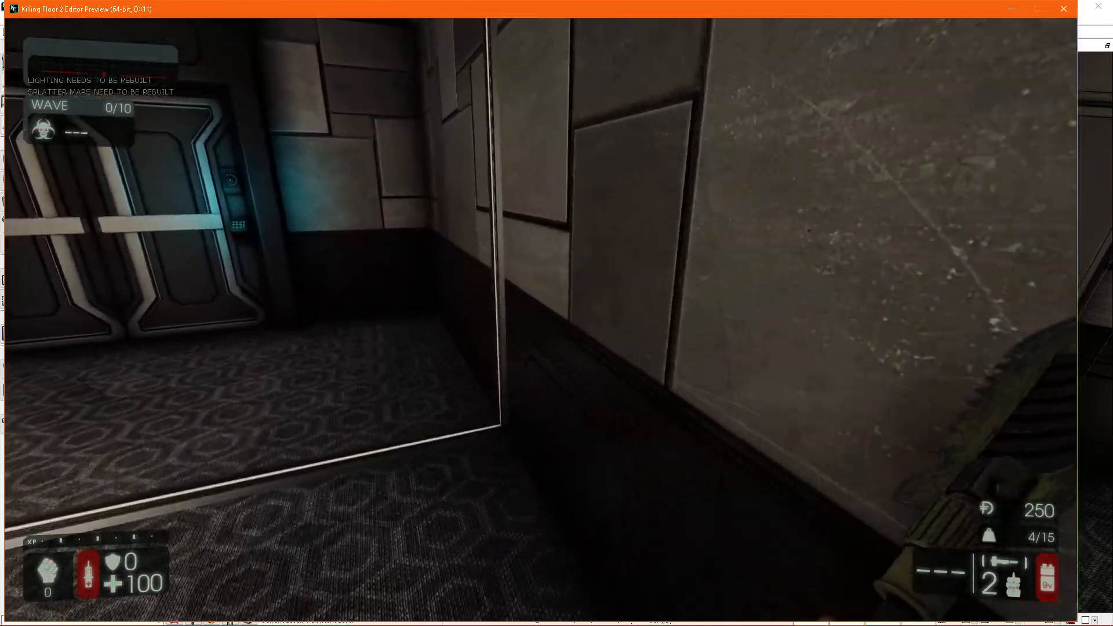
Walk back and forth along the wall past its pillars and light trims to check the player's collision
key(w)
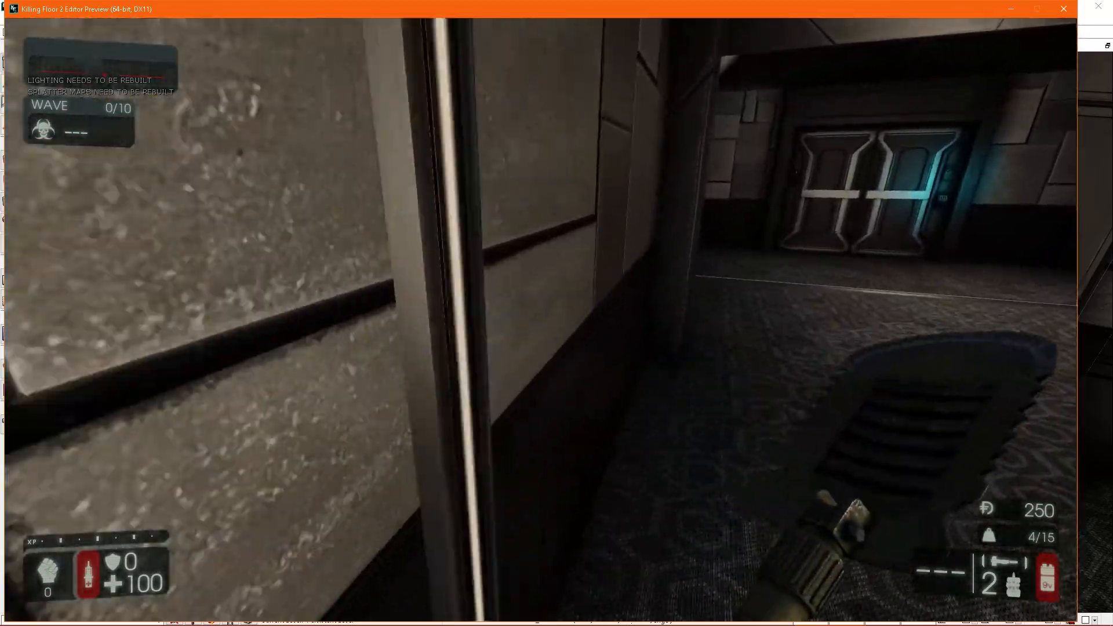
key(w)
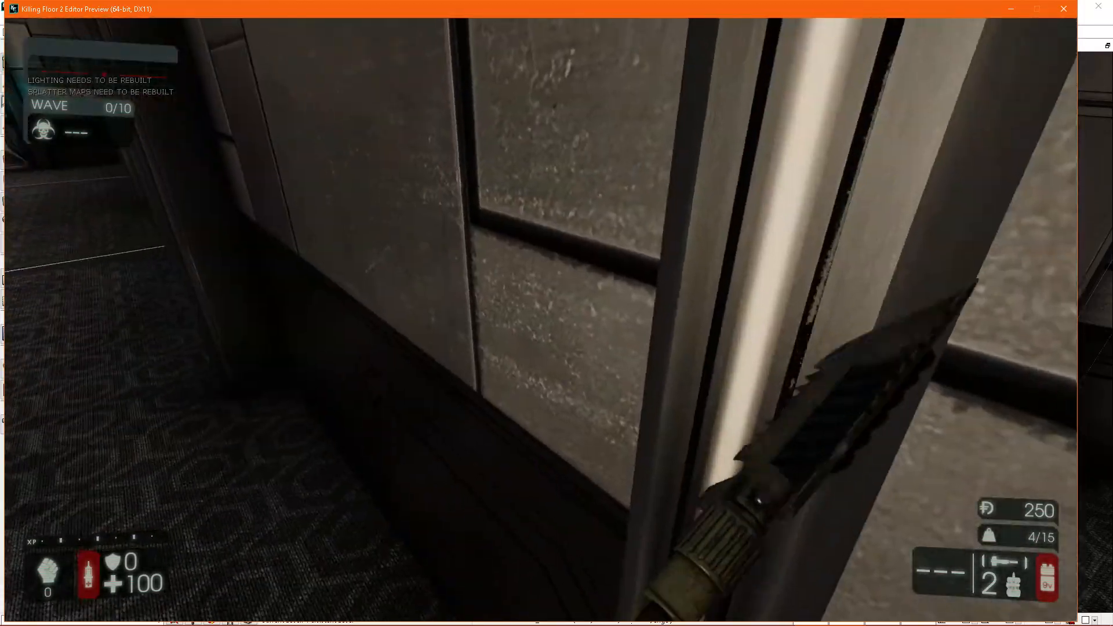
key(w)
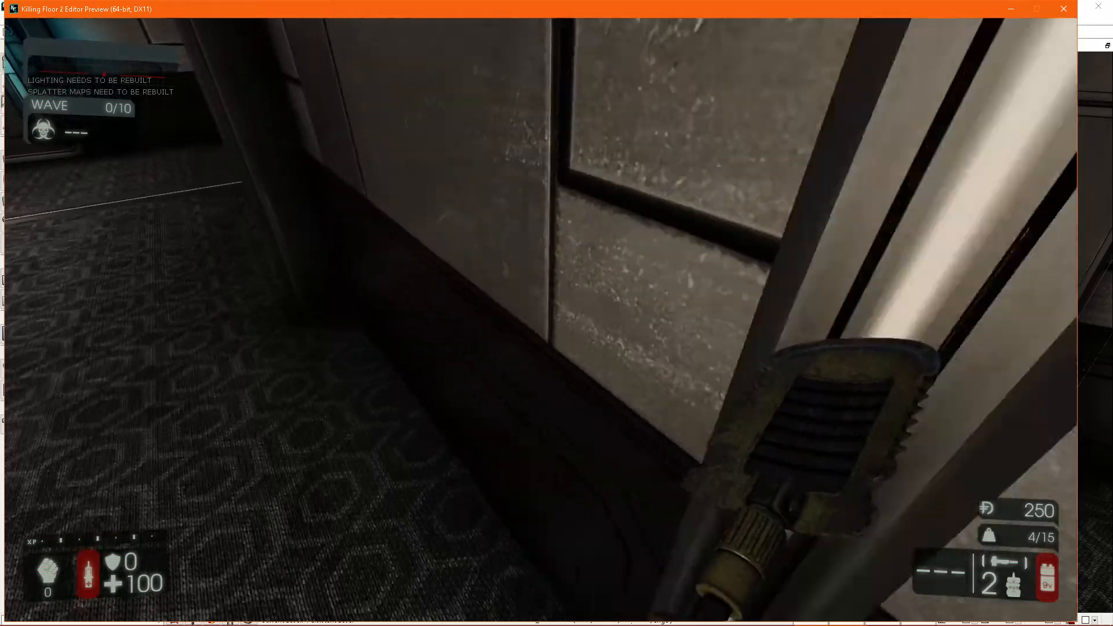
key(w)
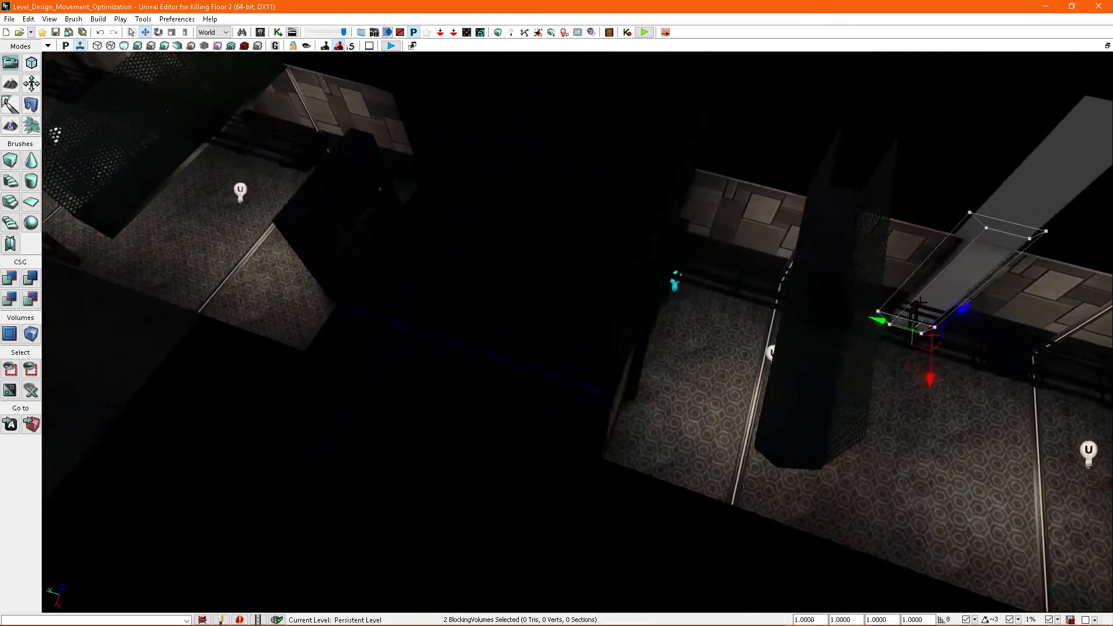
Move the two selected blocking volumes along the wall back toward their pillars
right_drag(920, 301, 909, 323)
right_drag(373, 122, 290, 110)
drag(626, 185, 483, 193)
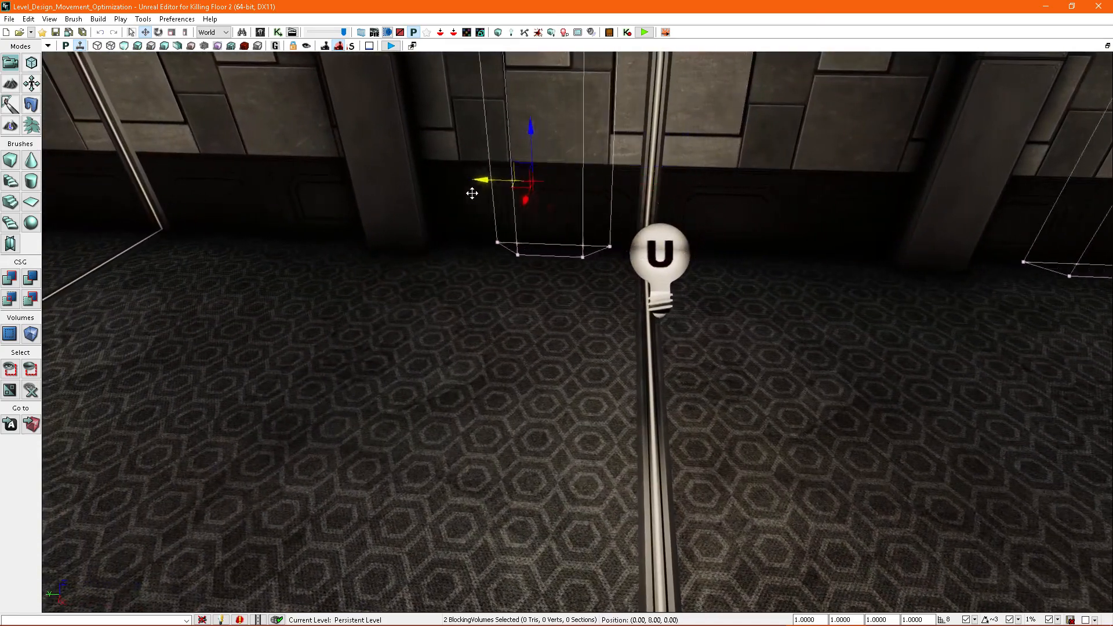
Start a play test from the corridor floor and walk along the windowed wall, toggling the flashlight
right_drag(295, 198, 302, 145)
right_drag(771, 342, 671, 499)
right_click(659, 483)
click(702, 475)
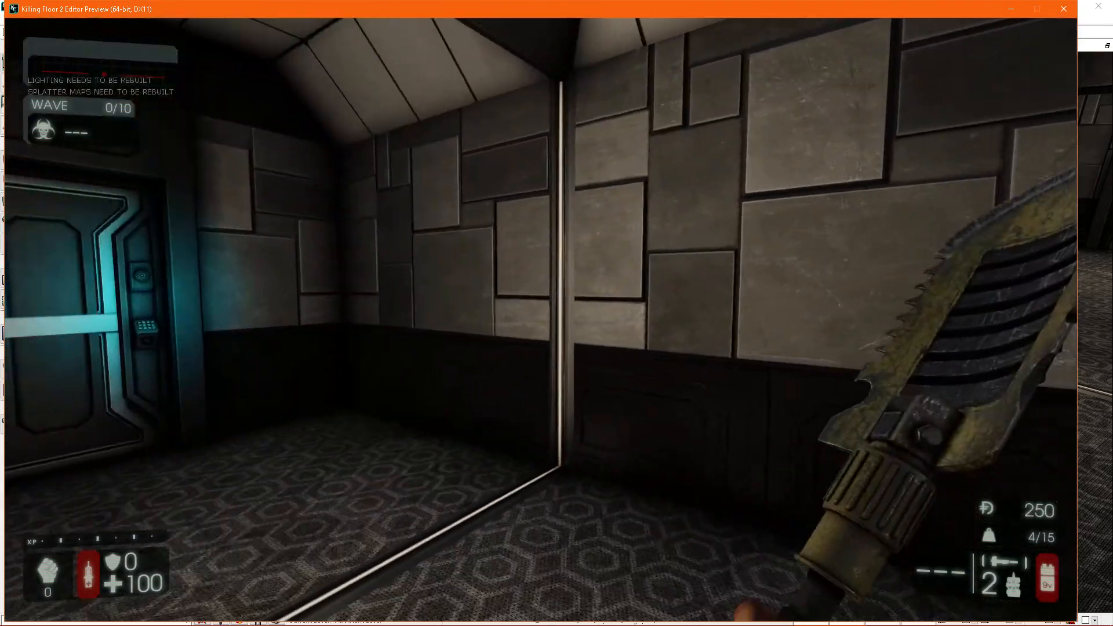
key(w)
key(f)
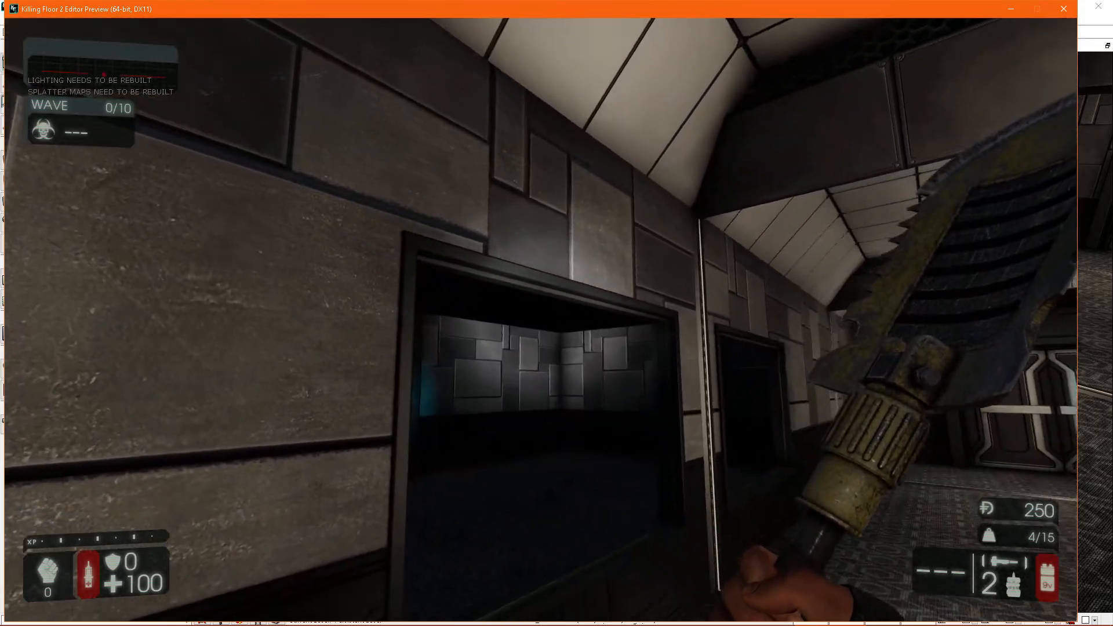
key(f)
key(d)
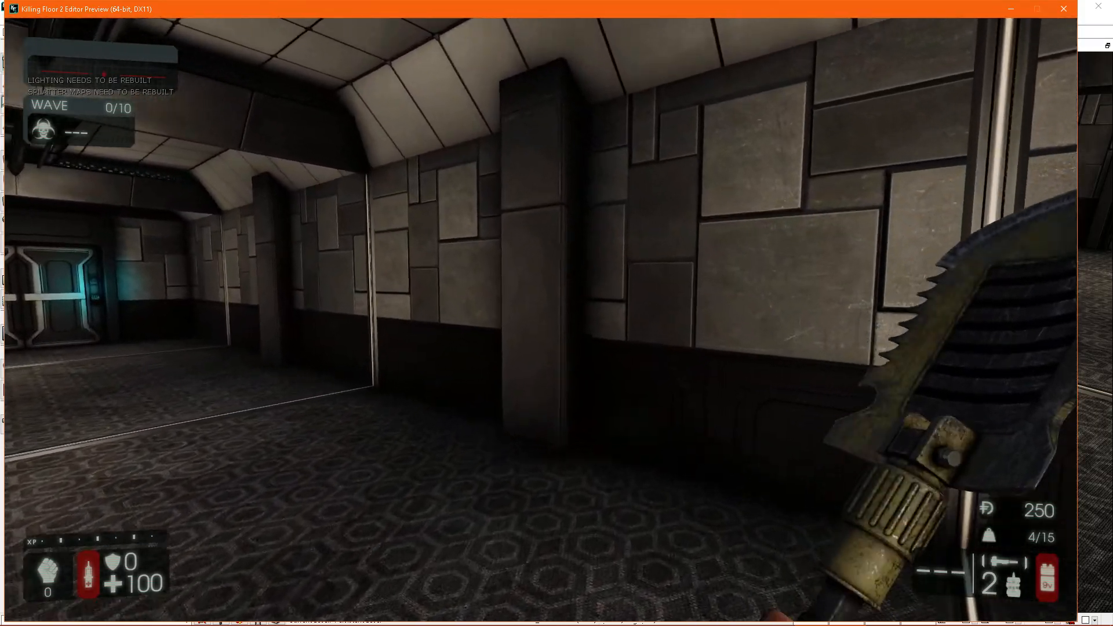
Walk along the pillared wall and slide past the pillar to test its repositioned blocking volume
key(w)
key(f)
key(d)
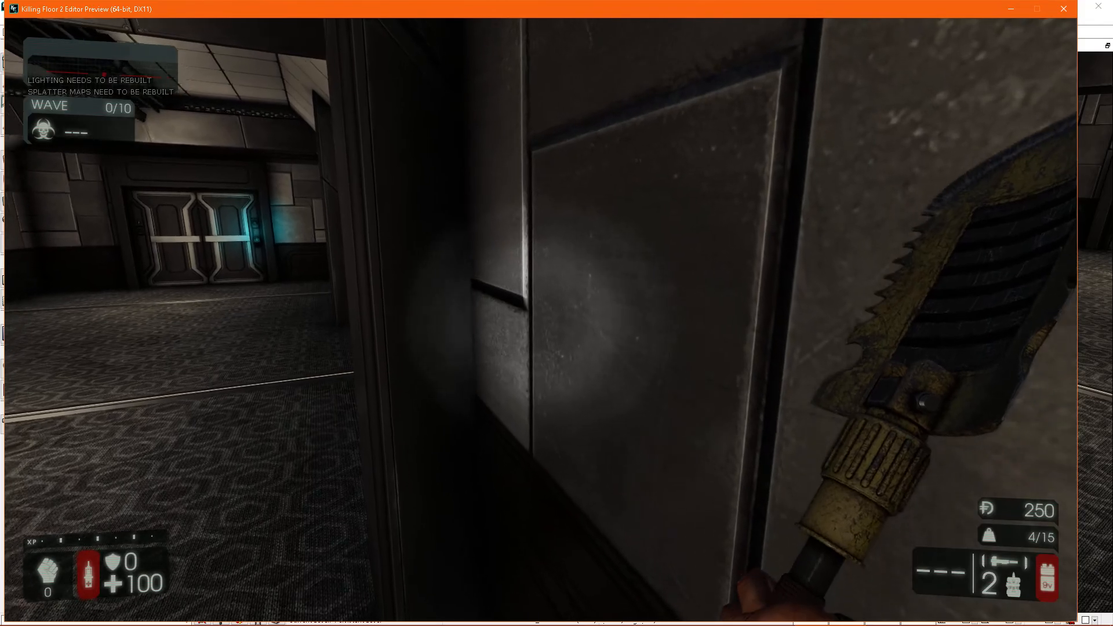
key(w)
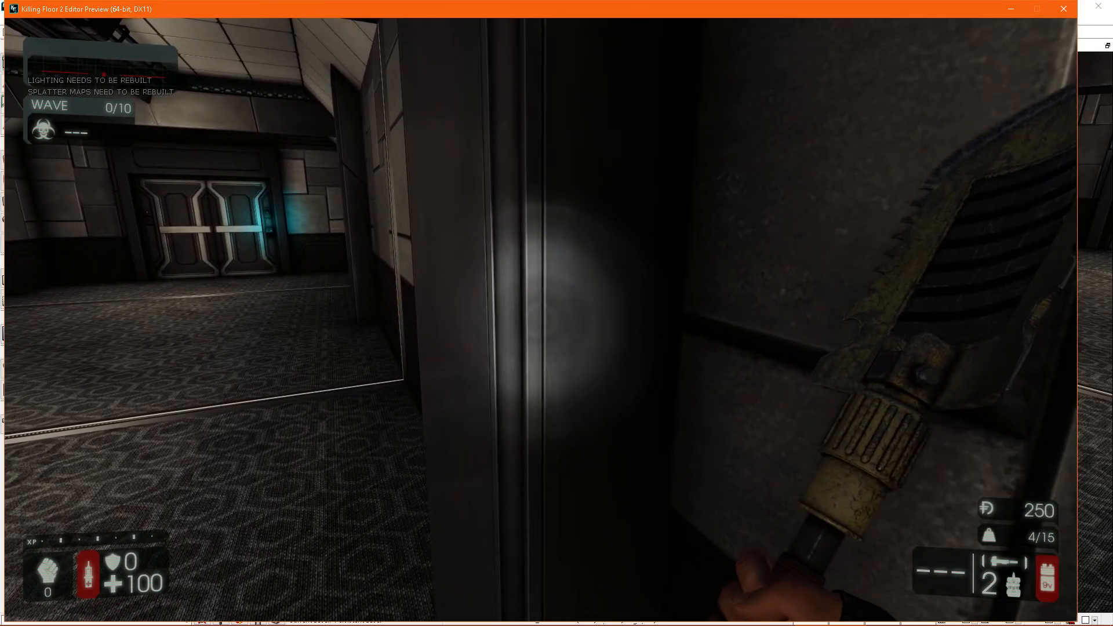
key(d)
key(w)
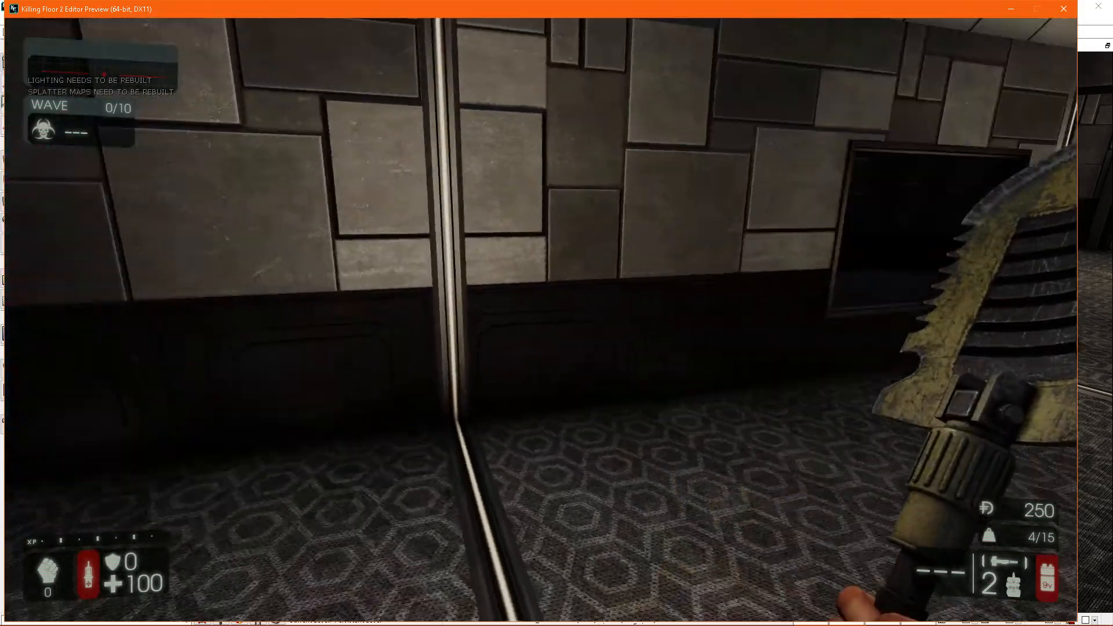
Walk along the windowed wall in both directions to test whether the player catches on the window frames
key(a)
key(w)
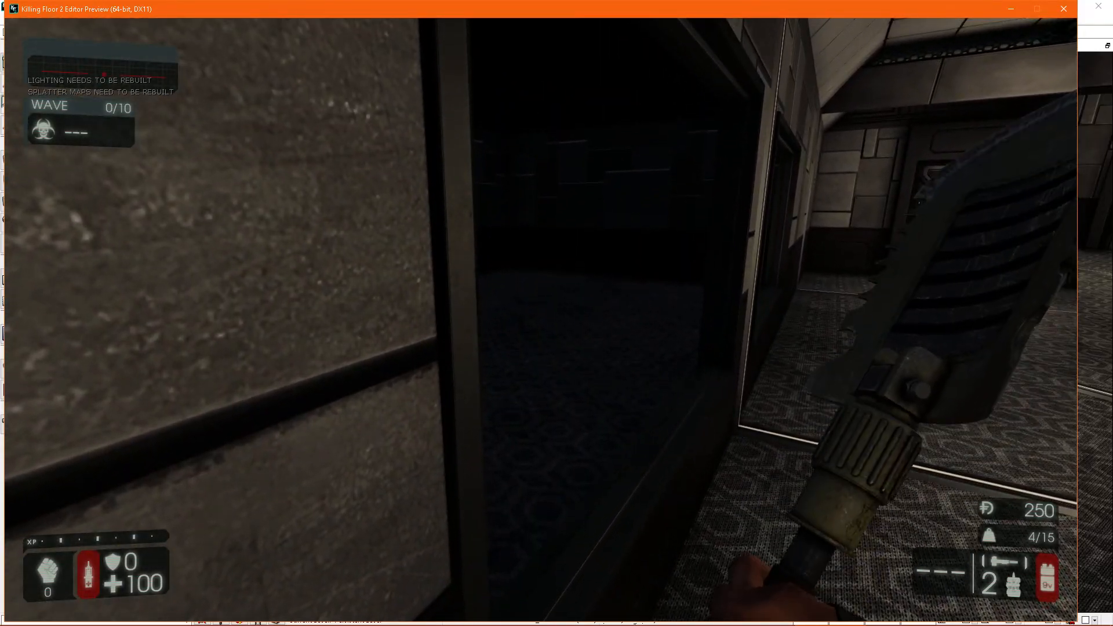
key(f)
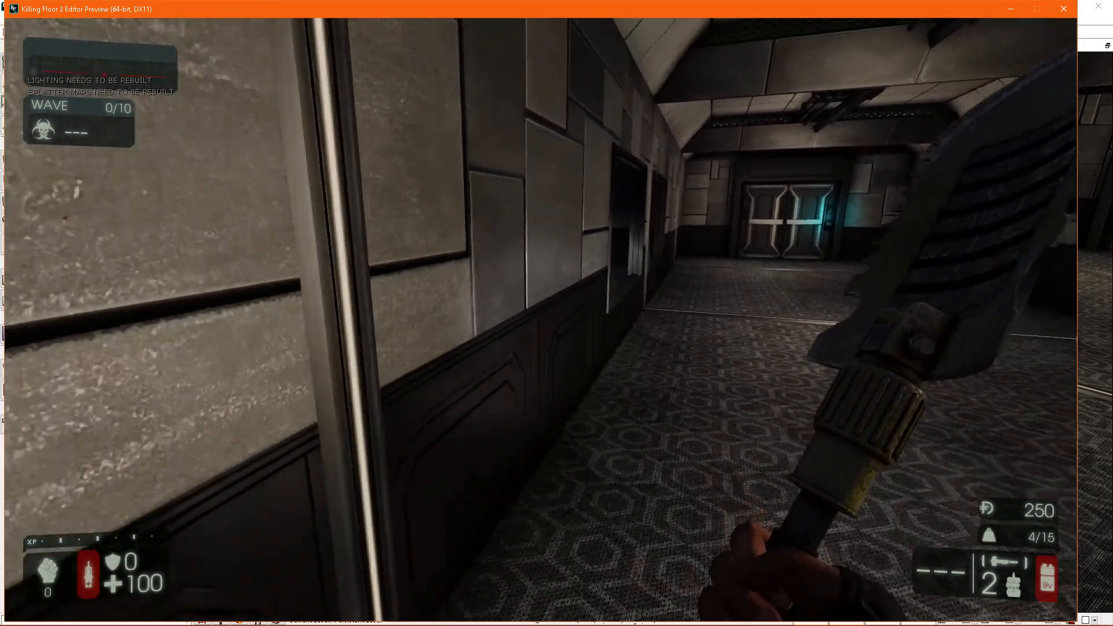
key(w)
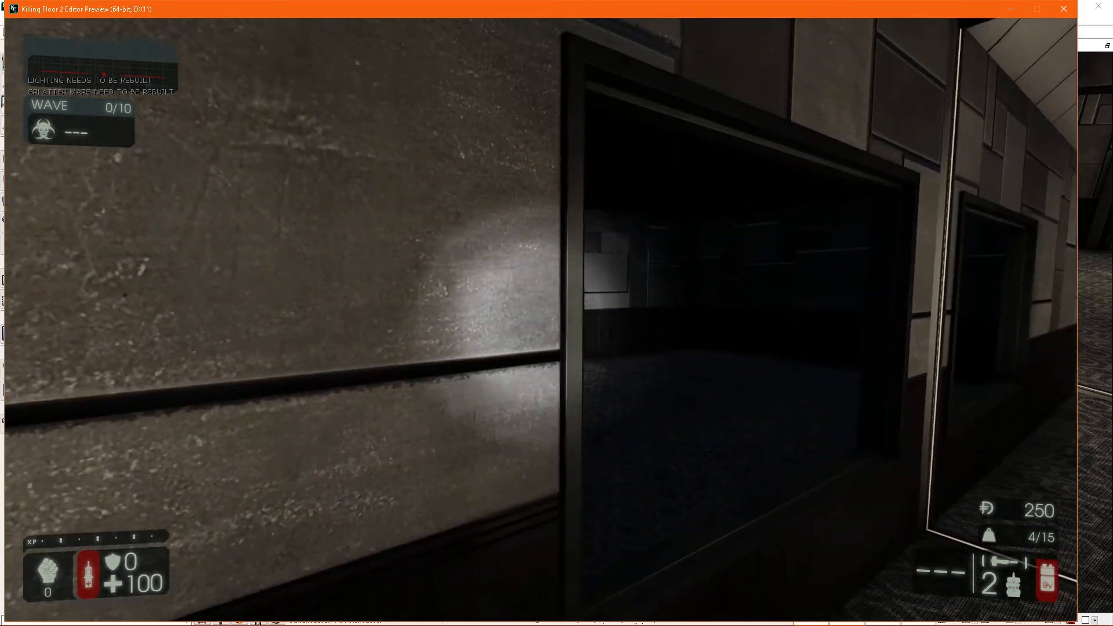
key(w)
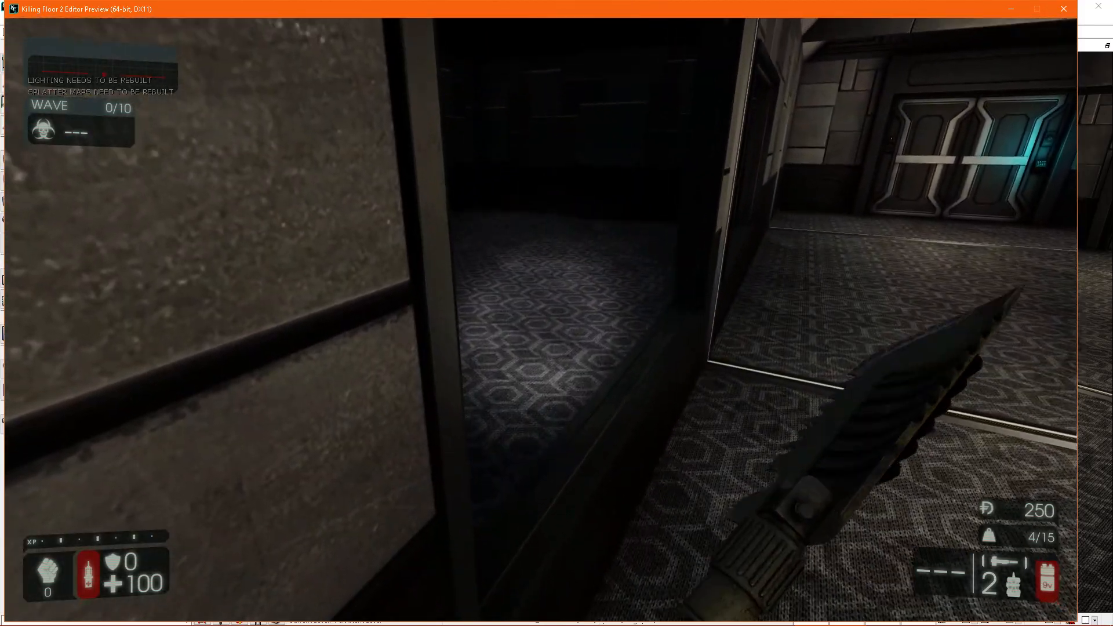
key(w)
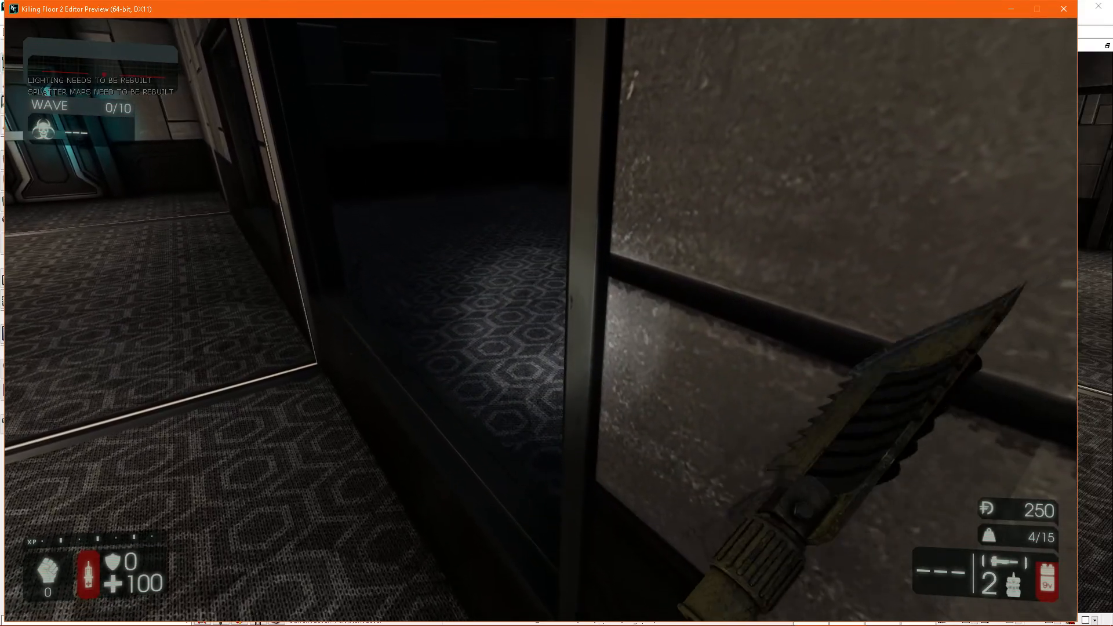
key(d)
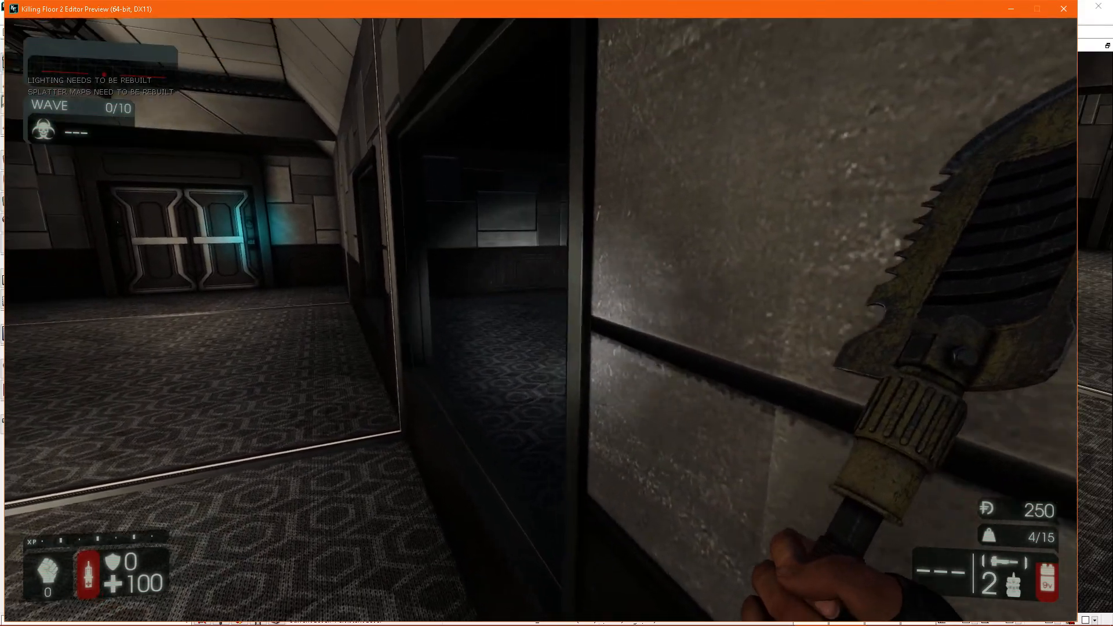
key(w)
key(s)
Exit the play test and select the window frame mesh in the corridor wall
key(Escape)
right_drag(375, 344, 567, 364)
key(w)
click(532, 349)
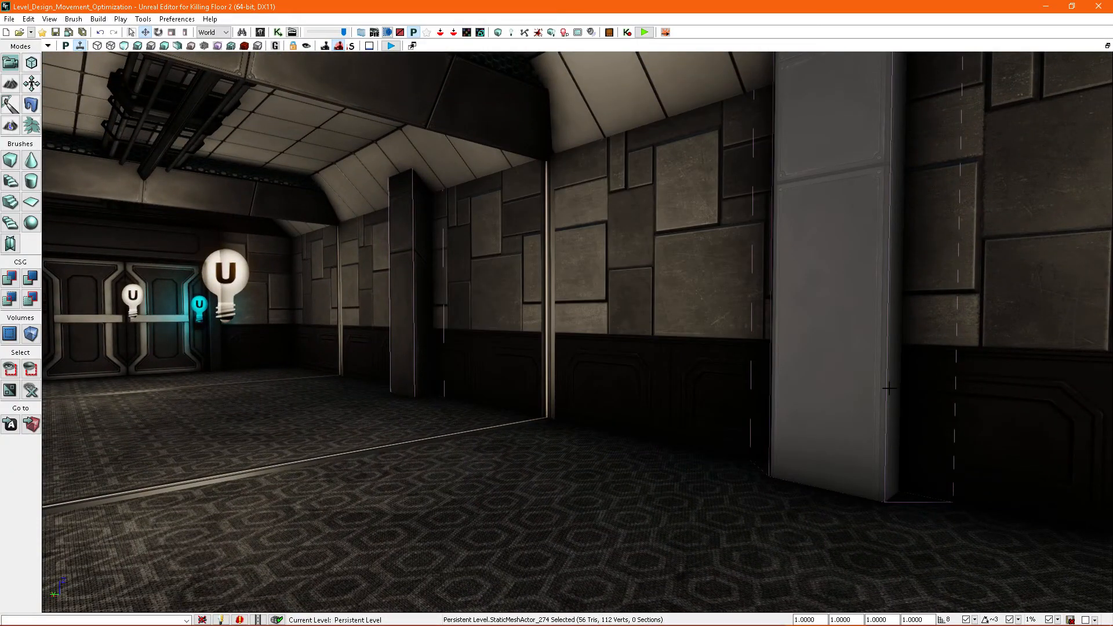
right_drag(823, 393, 561, 400)
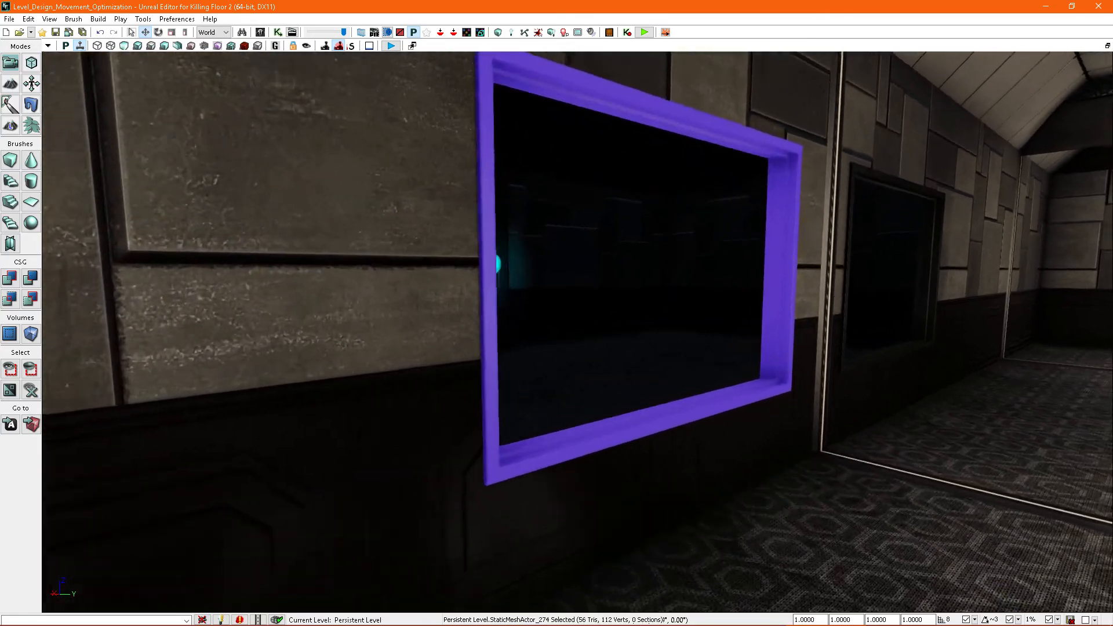
Examine the selected window frame from several angles to see how far it protrudes from the wall
right_drag(562, 400, 669, 371)
key(w)
key(a)
click(773, 359)
click(666, 325)
key(a)
key(w)
key(s)
key(w)
key(s)
right_drag(714, 323, 651, 366)
key(w)
key(s)
key(w)
key(d)
key(s)
key(w)
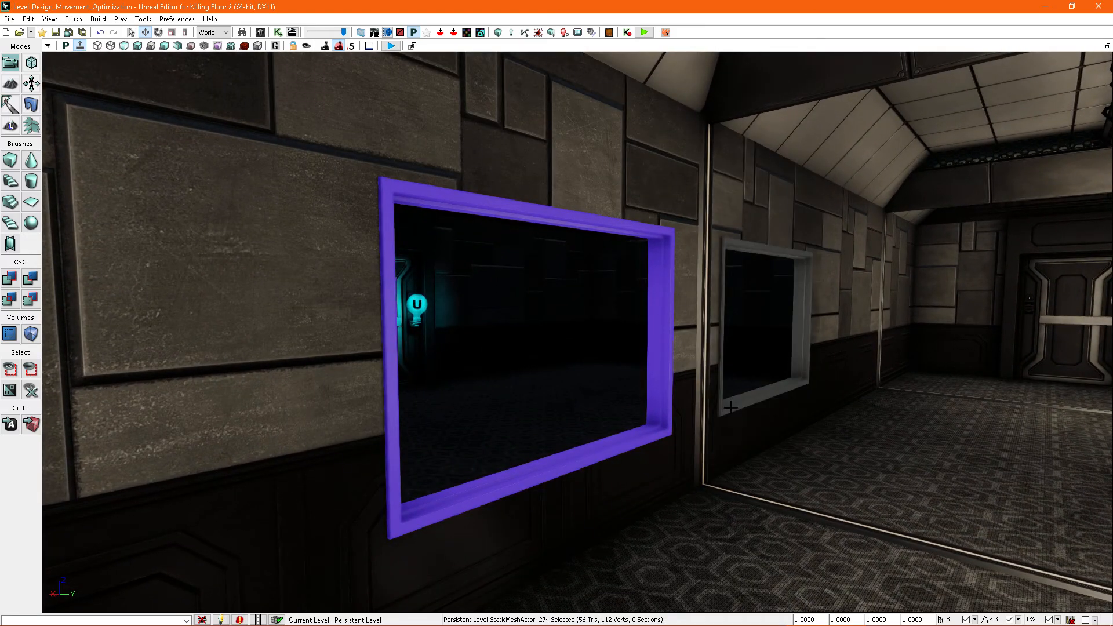
Add the neighbouring window frame to the selection and set both frames' Collision Type to COLLIDE_BlockWeapons
right_drag(731, 407, 721, 414)
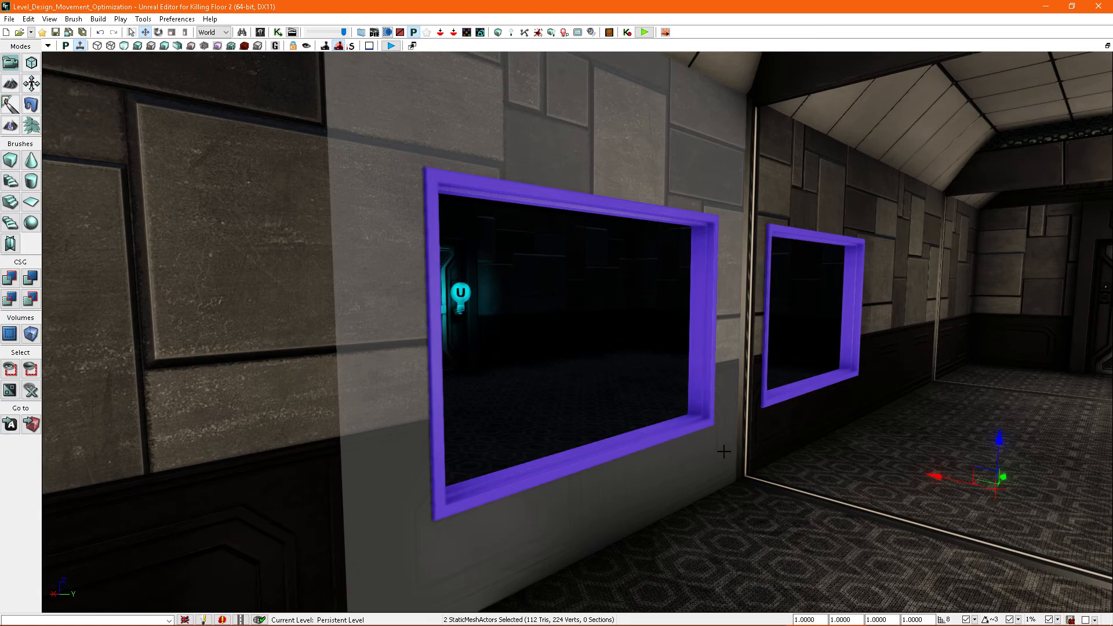
key(F4)
drag(606, 124, 598, 460)
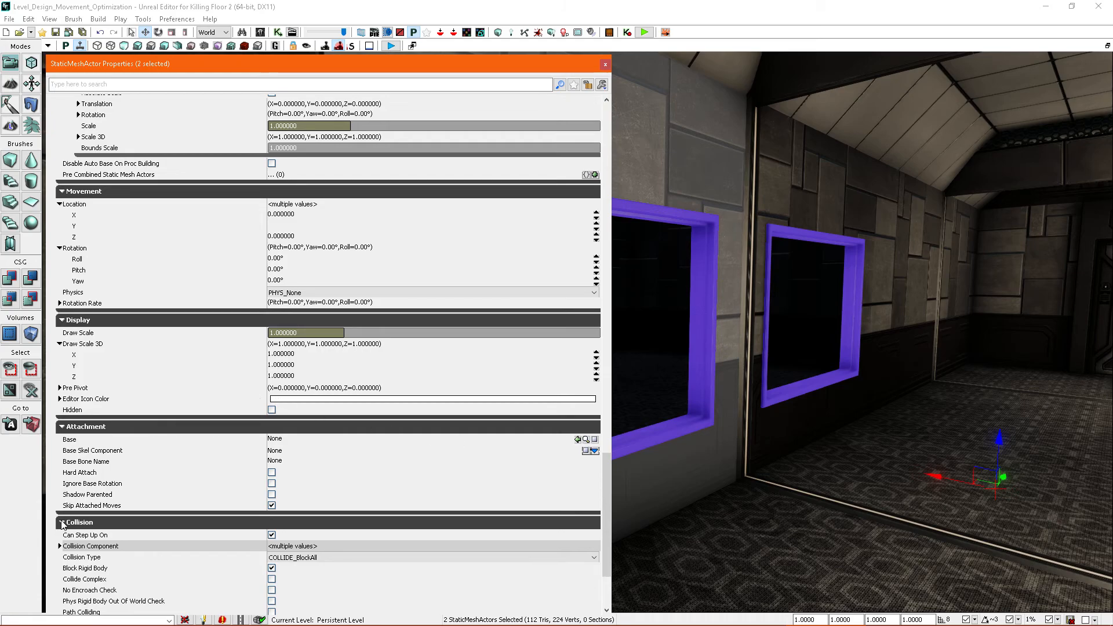
click(61, 523)
click(61, 522)
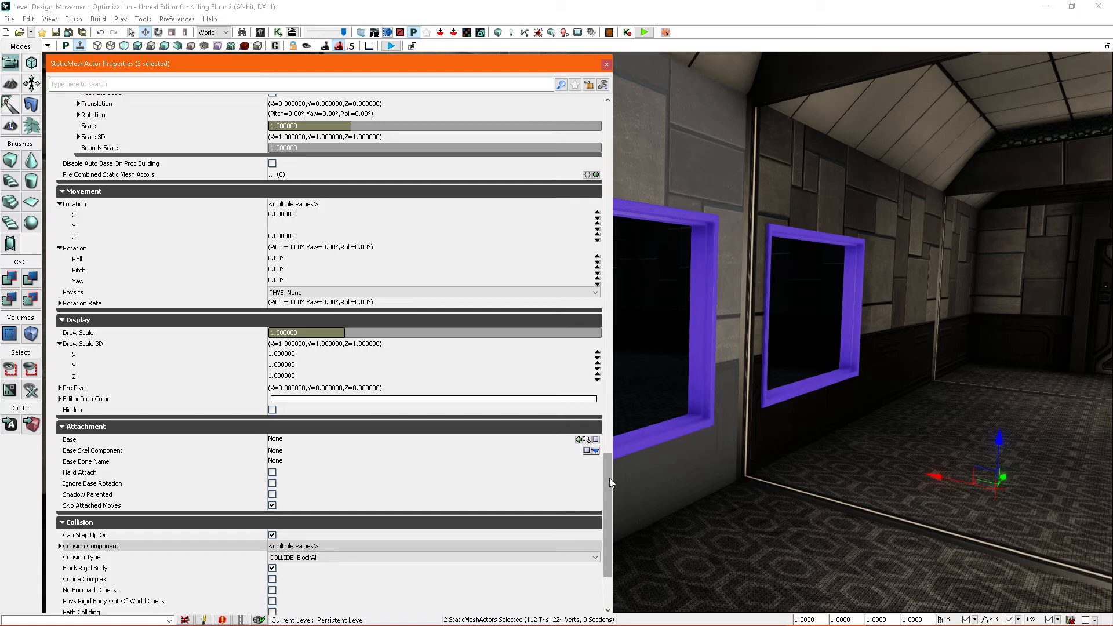
scroll(611, 482, down, 2)
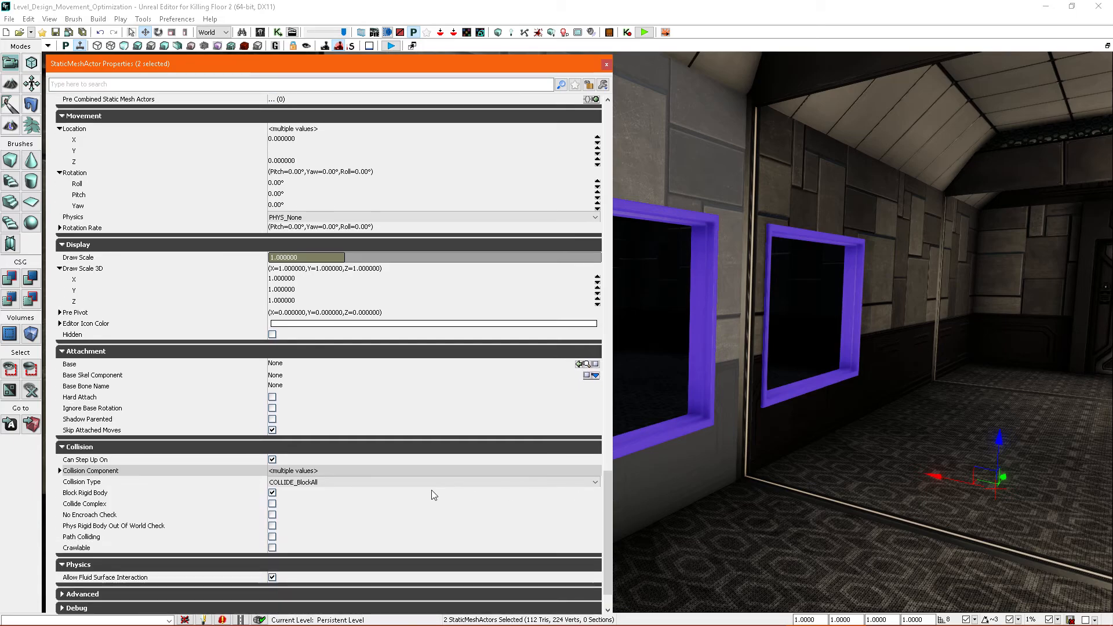
click(316, 486)
click(331, 515)
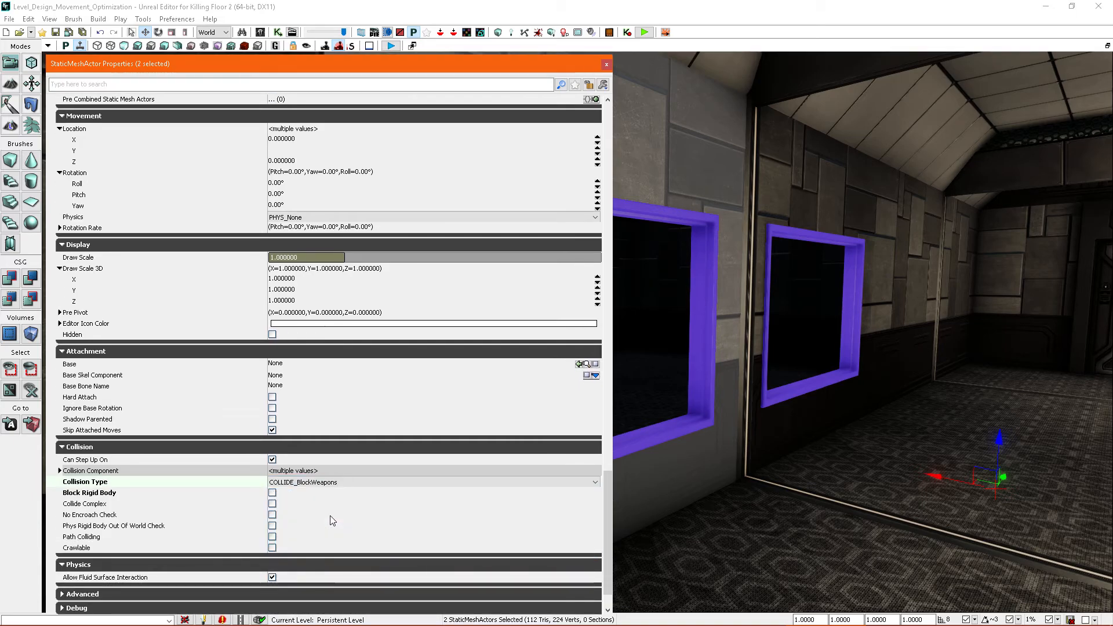
click(607, 65)
Start a play test from the corridor floor and walk along the wall past both window frames
mouse_move(565, 558)
right_down()
mouse_move(601, 565)
mouse_move(586, 574)
mouse_move(565, 558)
right_up()
right_click(583, 551)
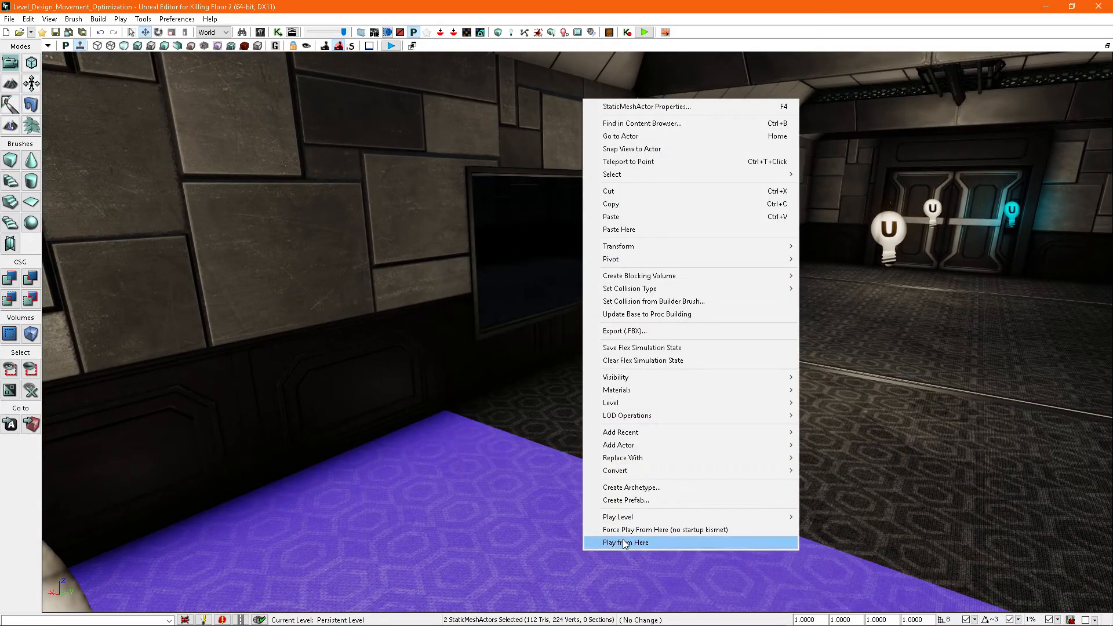
click(616, 536)
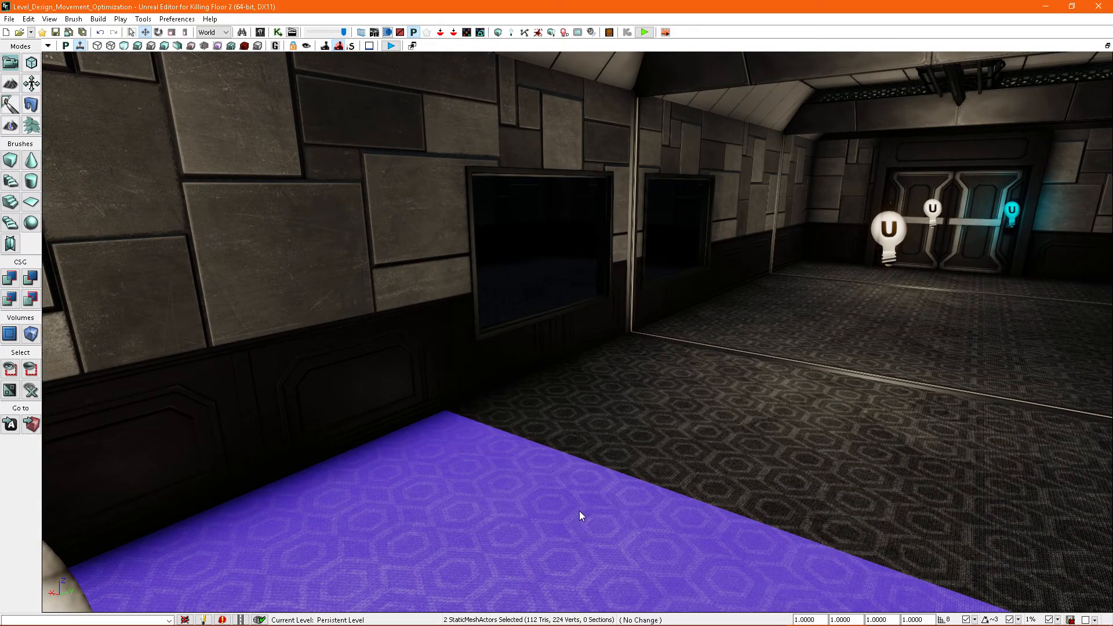
key(w)
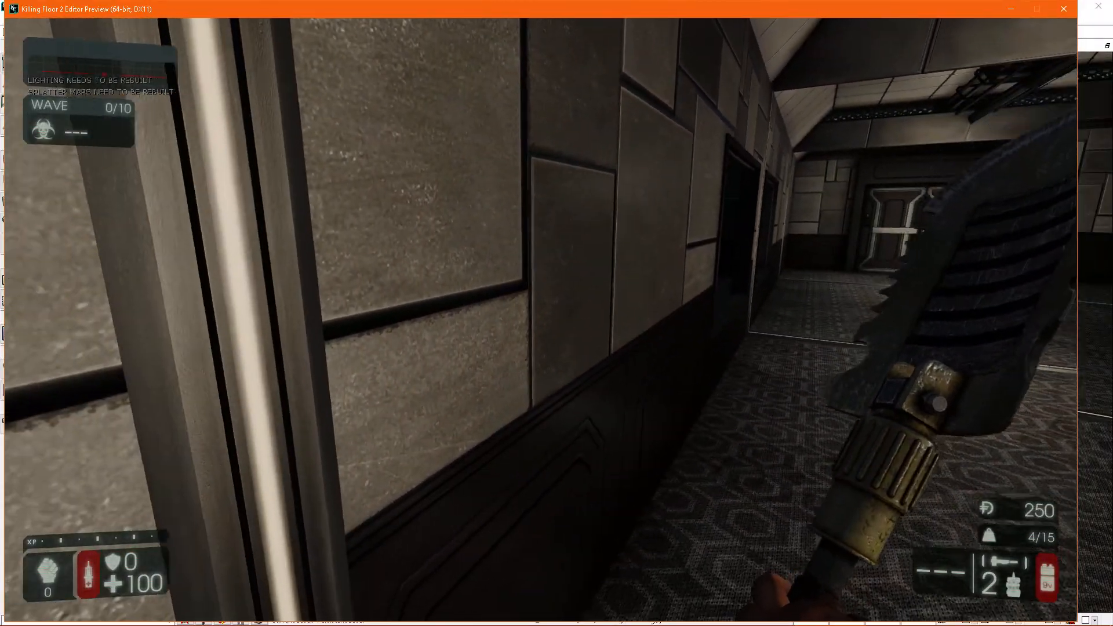
key(w)
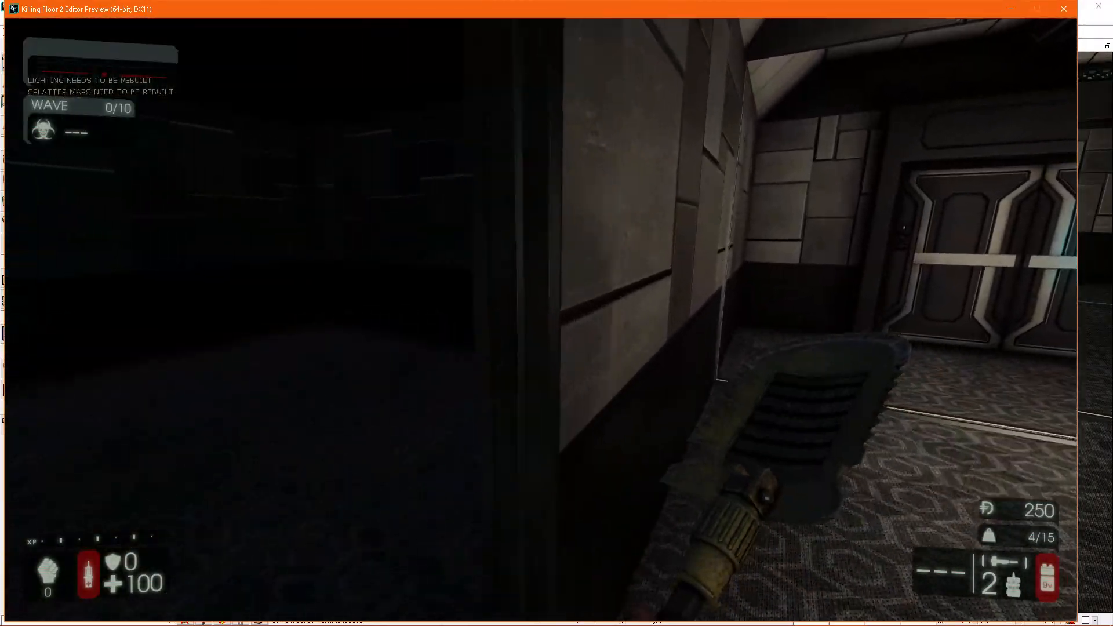
key(w)
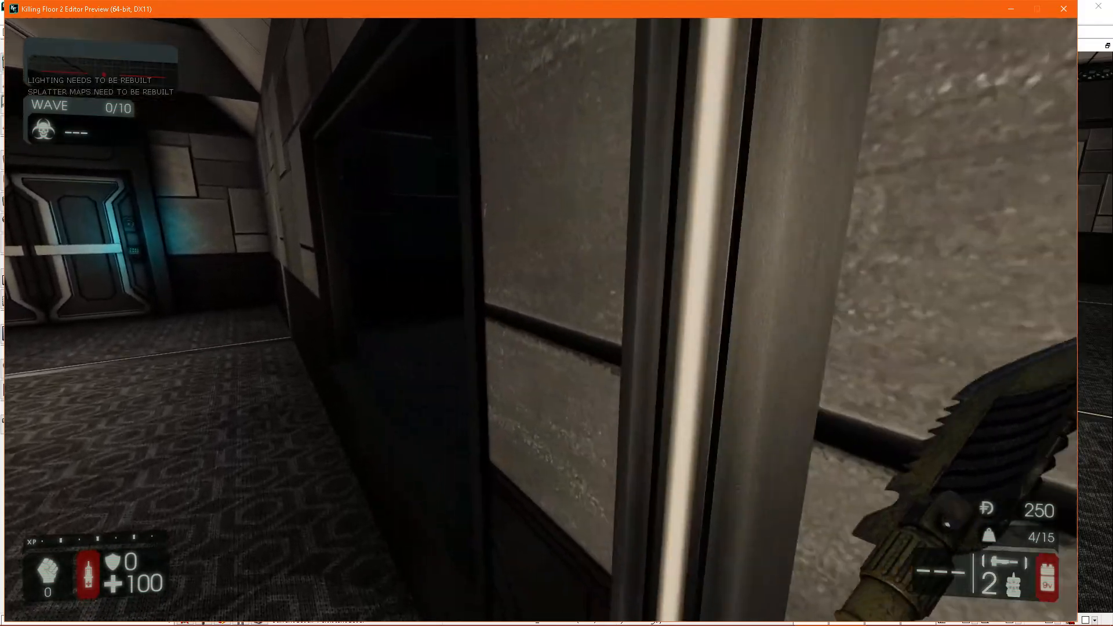
Switch to the pistol, fire at the window frame and inspect the bullet impacts with the flashlight
key(2)
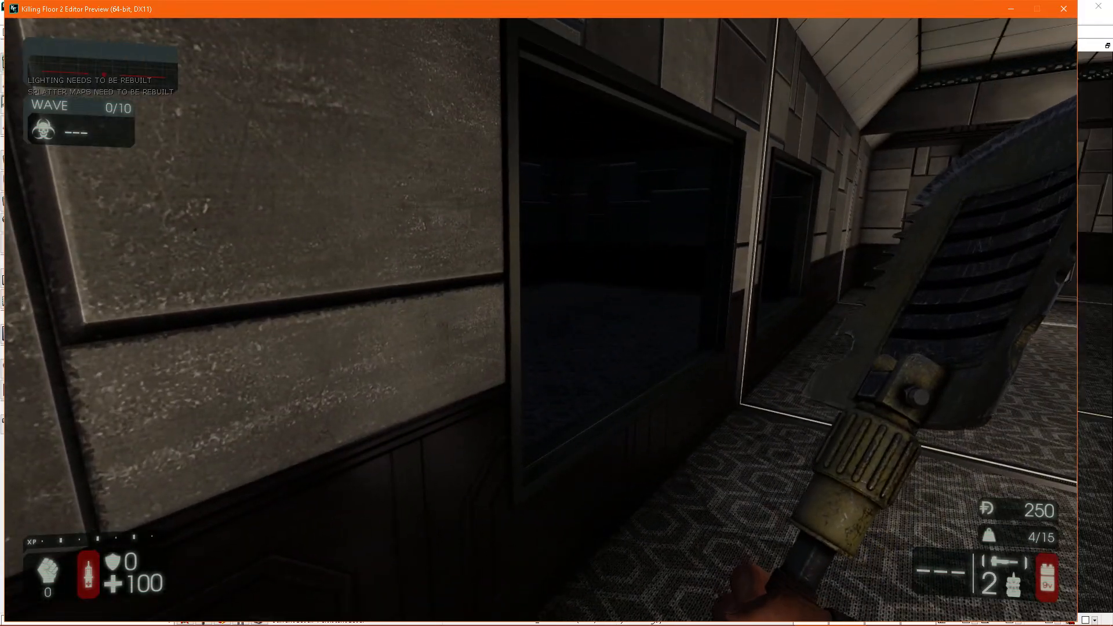
key(w)
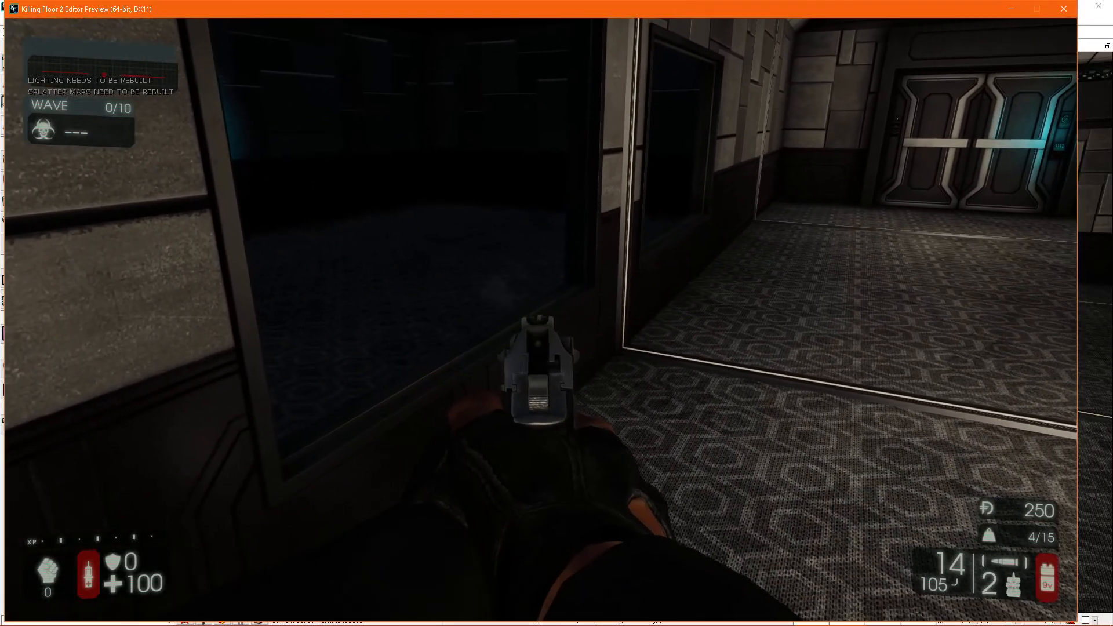
click(540, 320)
click(540, 320)
click(541, 320)
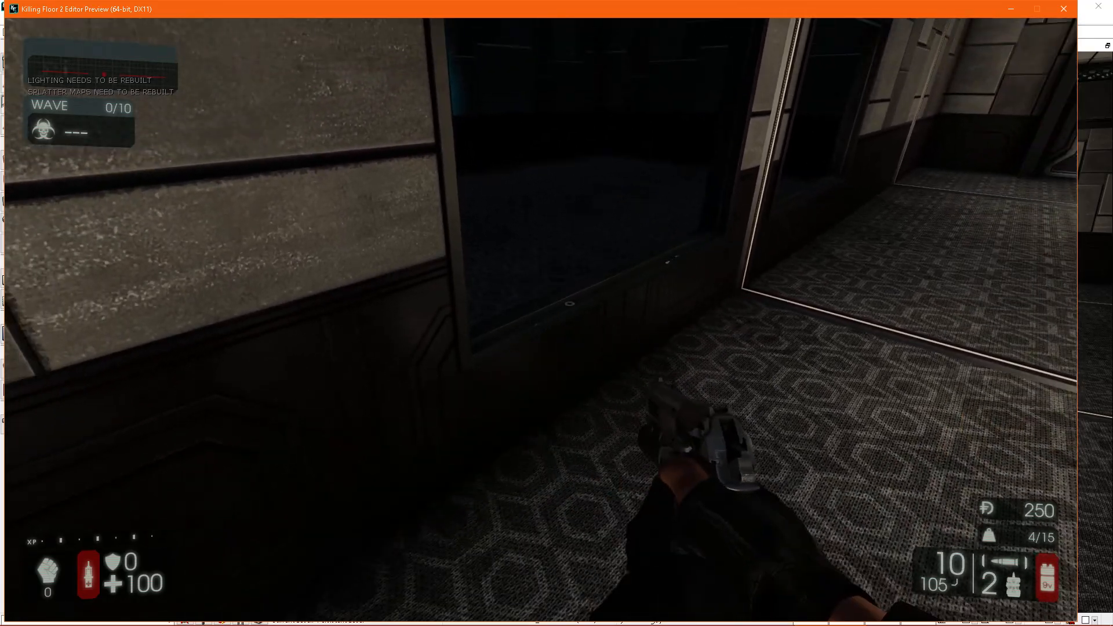
key(f)
key(w)
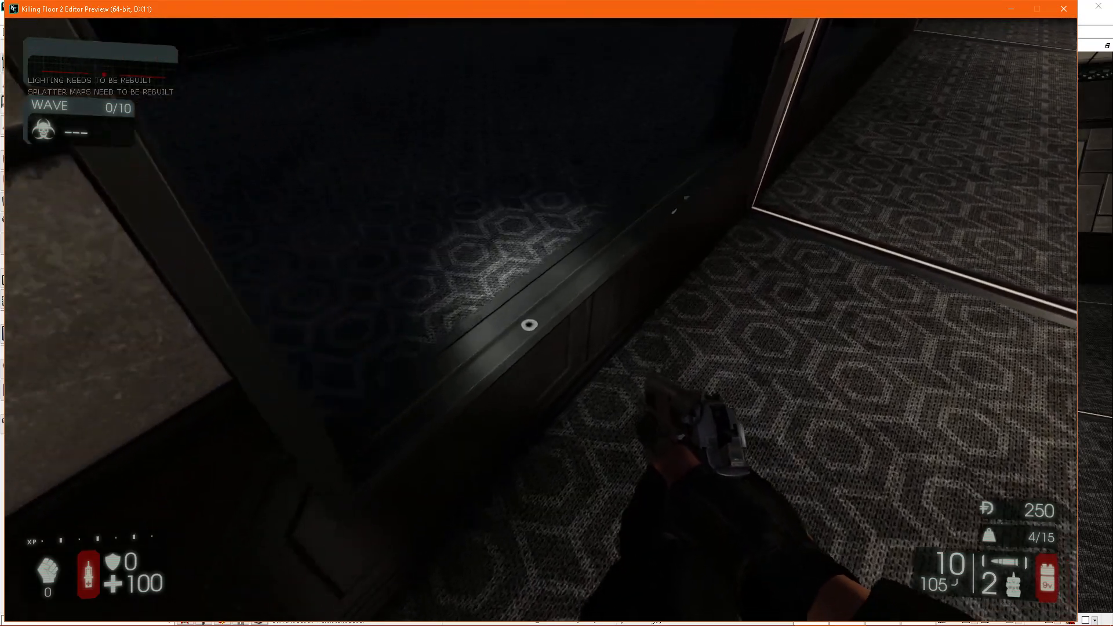
key(w)
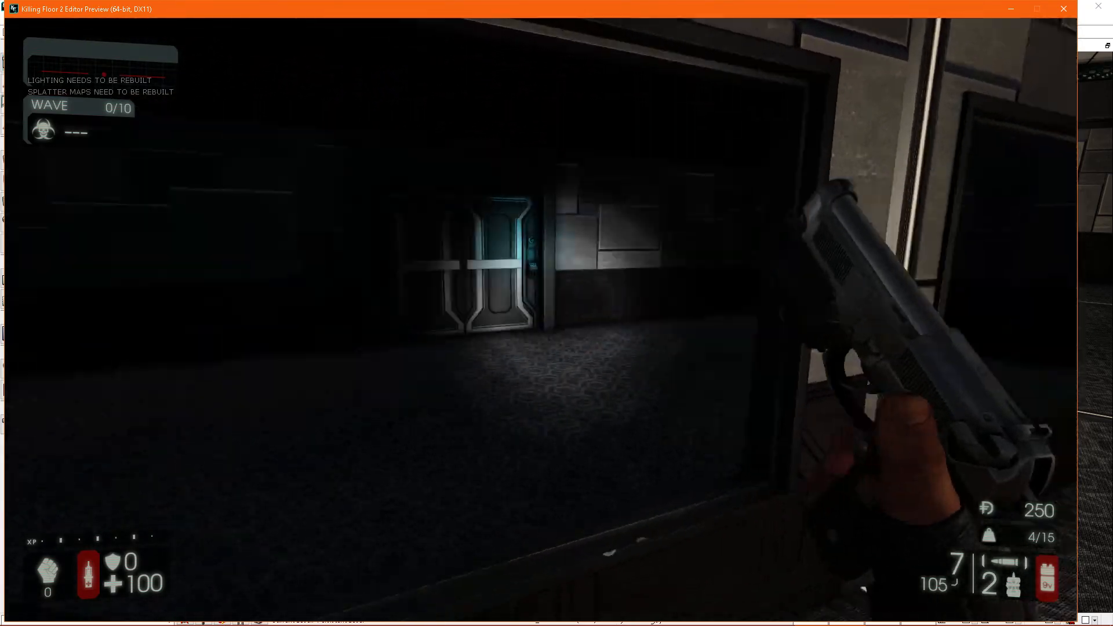
Reload the pistol and walk on along the corridor past both window frames
key(r)
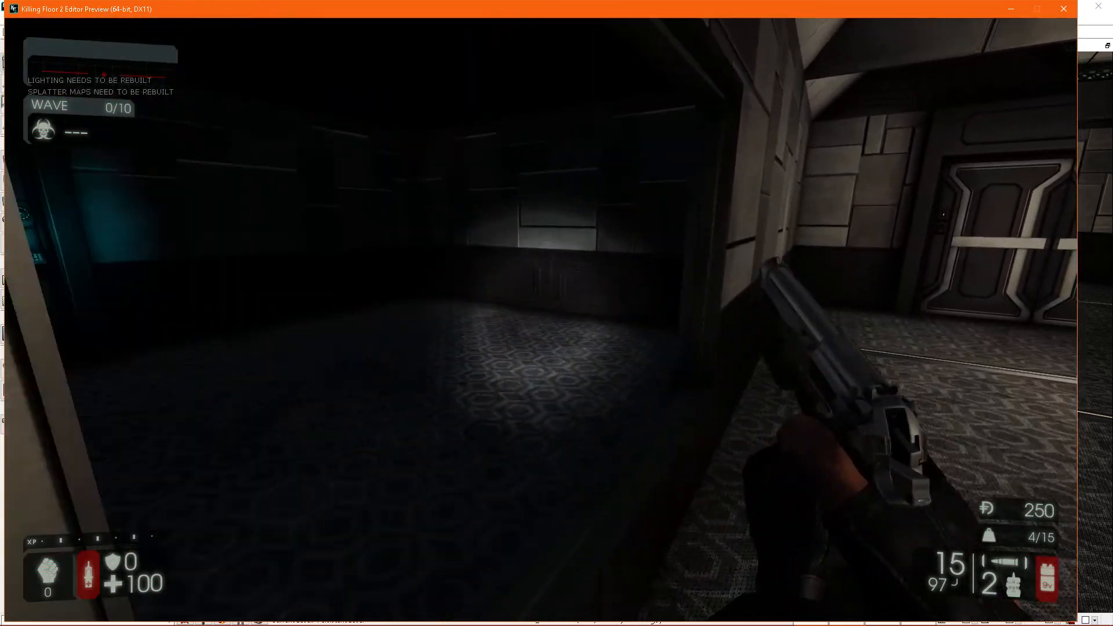
key(w)
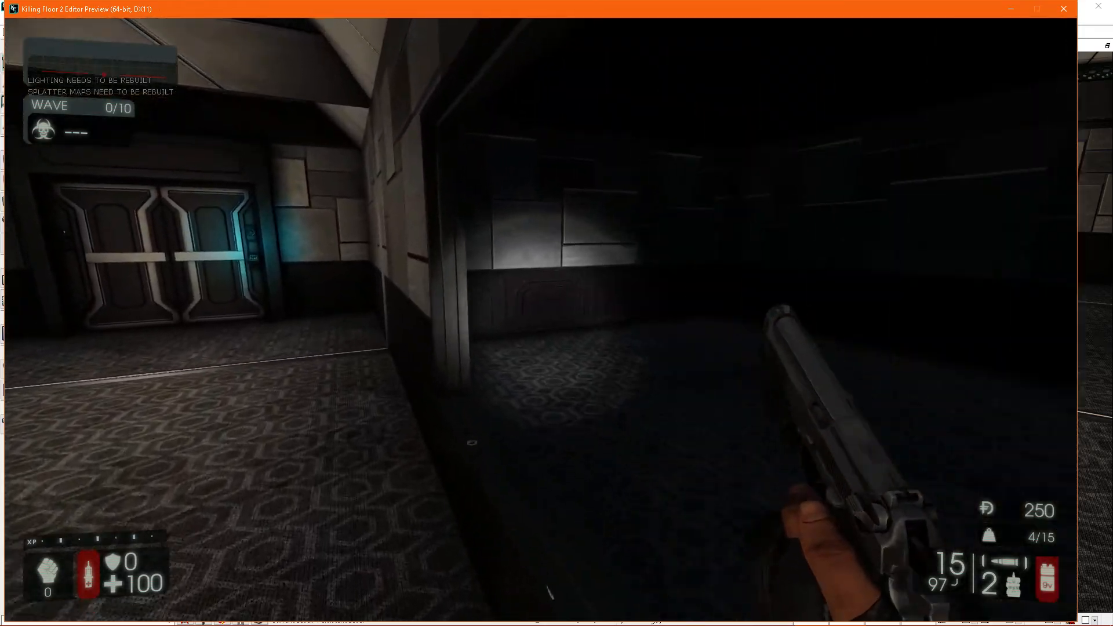
key(w)
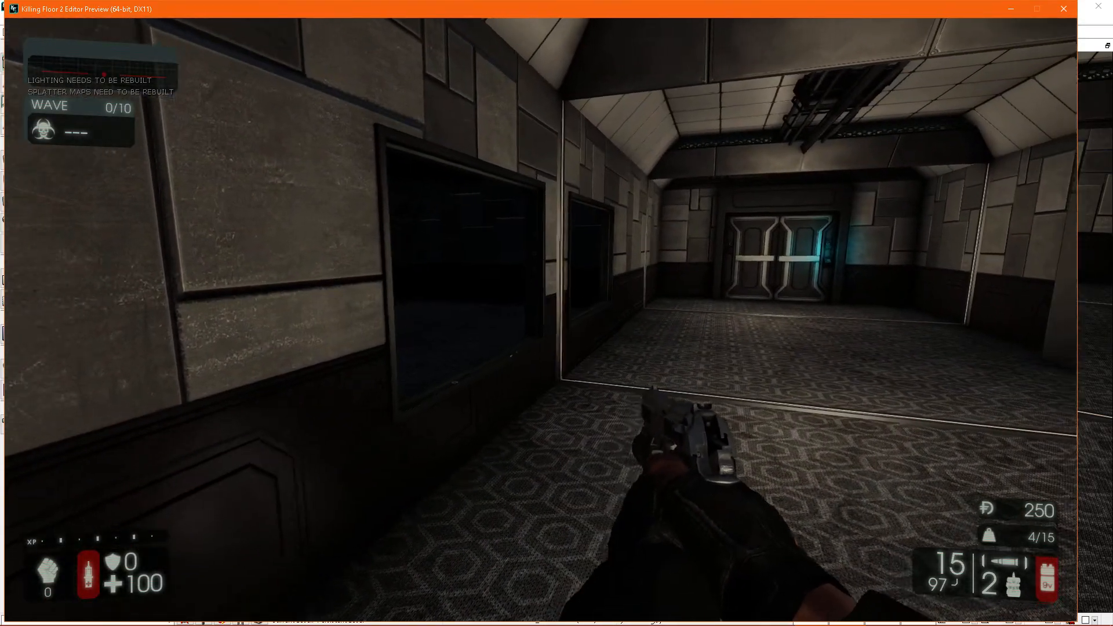
key(w)
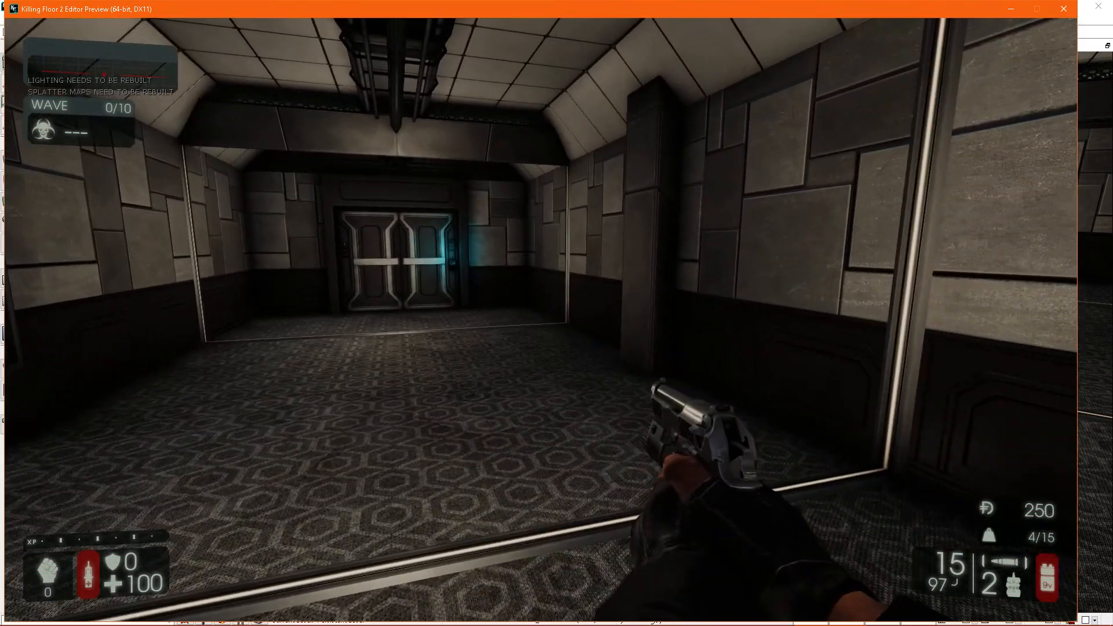
key(w)
key(w)
Start a new play test from the corridor floor and walk out past the pillar toward the shelf
right_drag(1017, 232, 1090, 226)
key(w)
right_drag(656, 310, 583, 293)
key(d)
key(d)
key(a)
right_drag(671, 383, 638, 487)
right_click(624, 503)
click(657, 472)
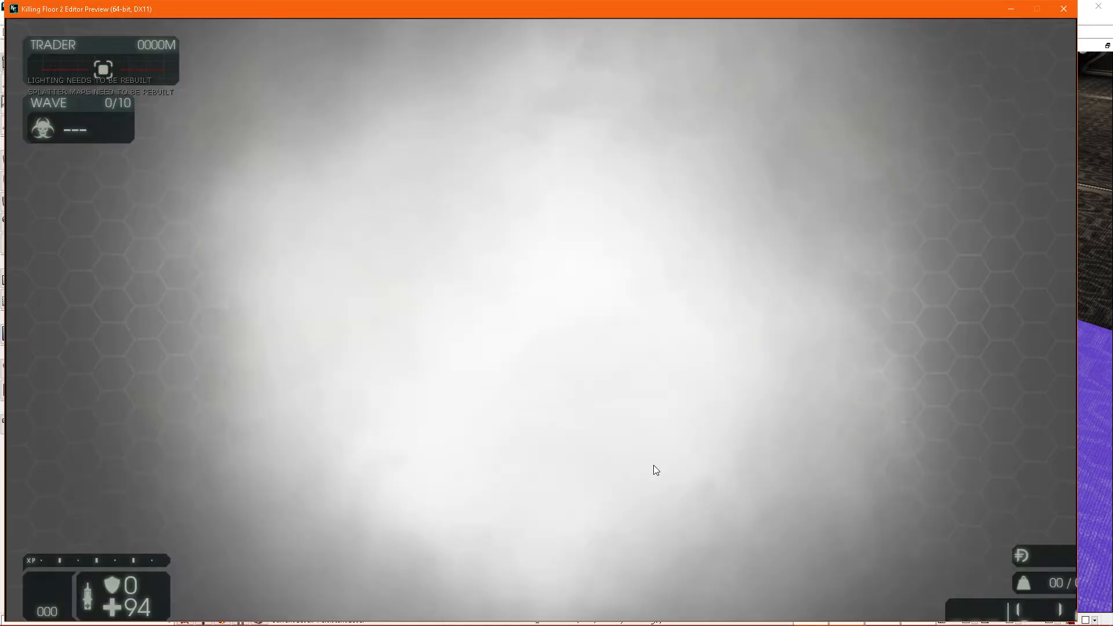
key(w)
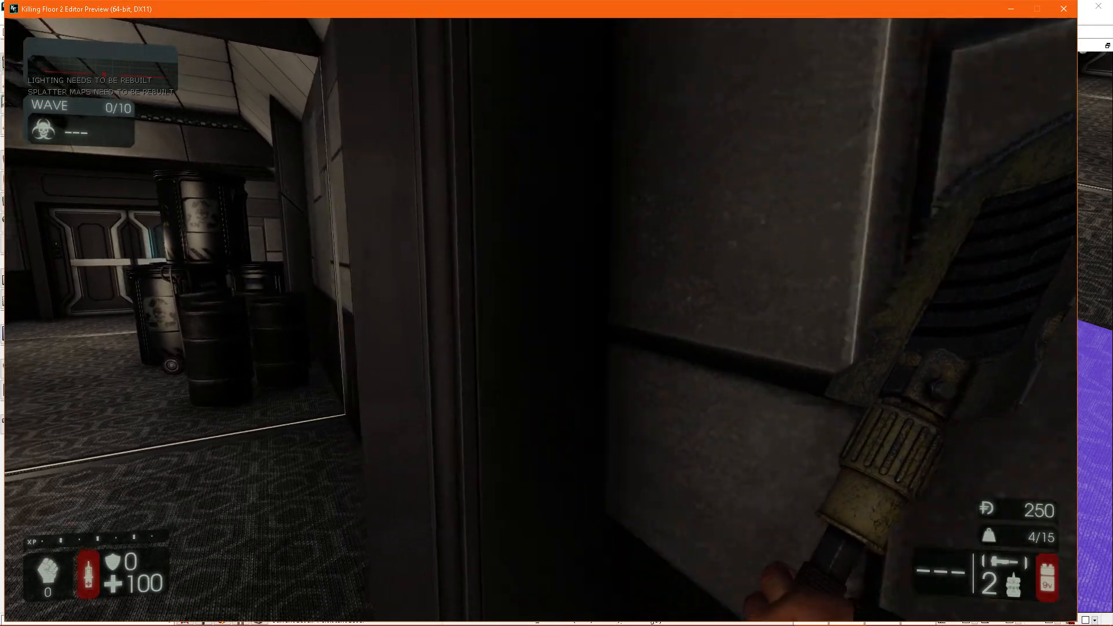
key(a)
key(w)
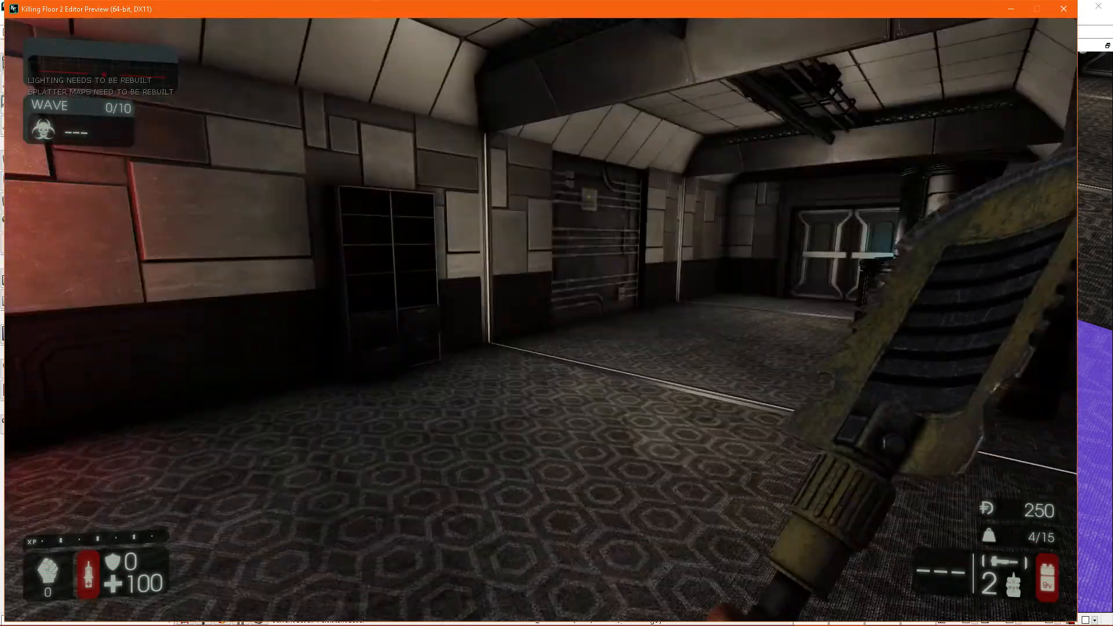
Walk back and forth along the wall under the red lamp, from both directions, to test its collision
key(w)
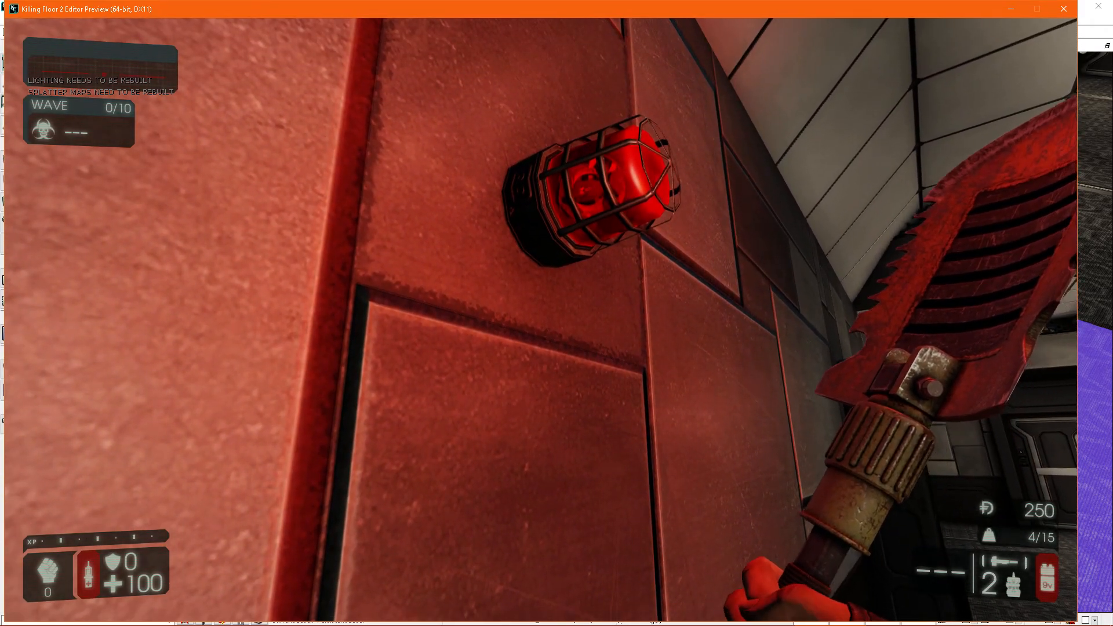
key(s)
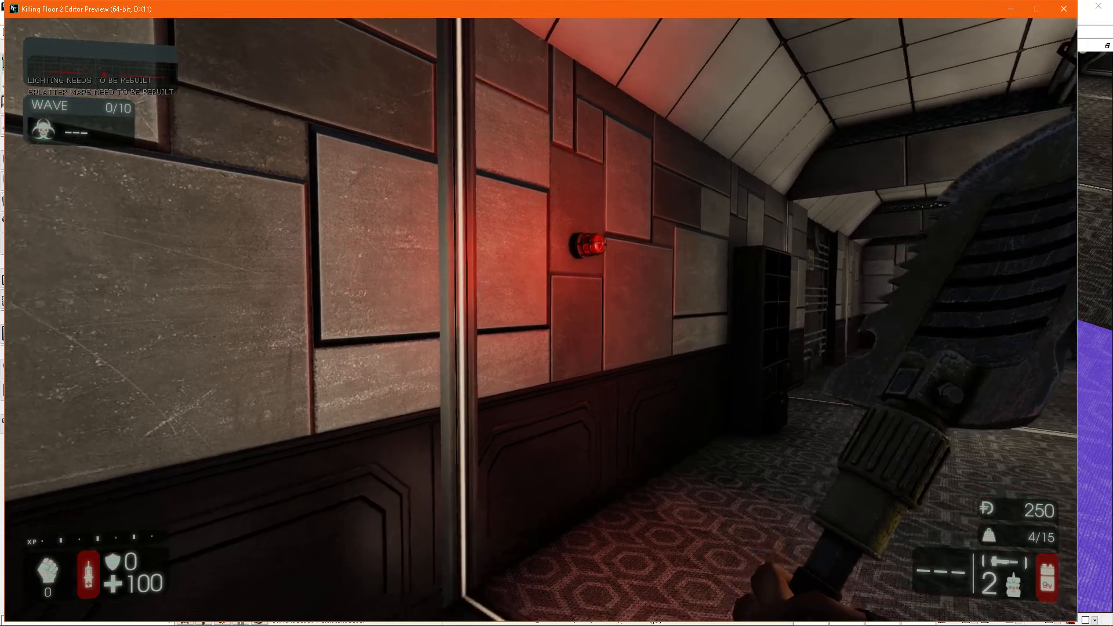
key(w)
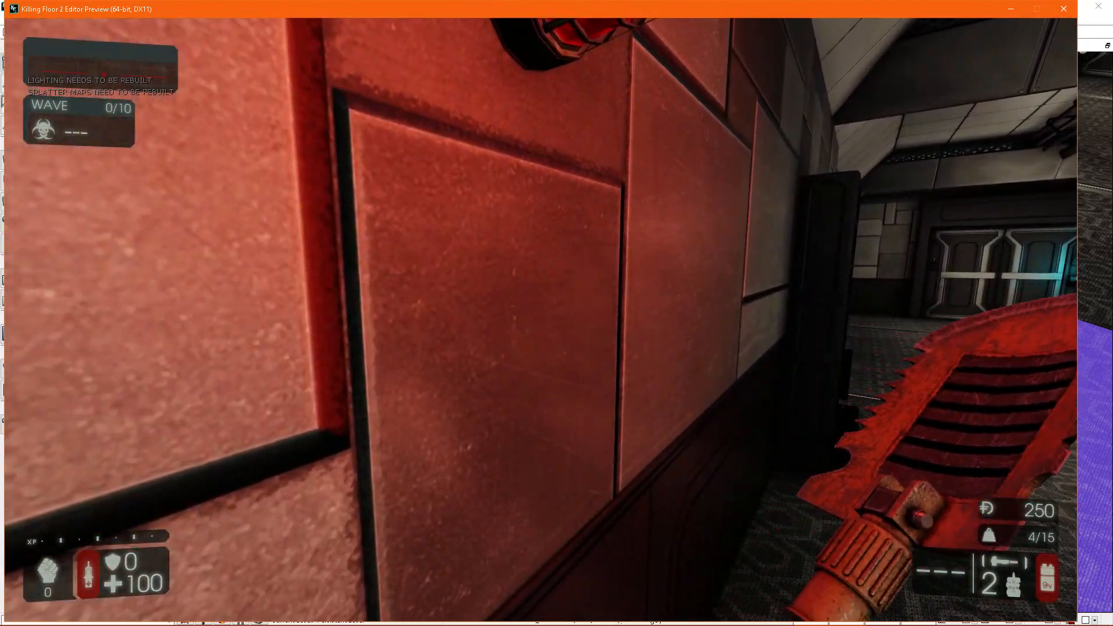
key(d)
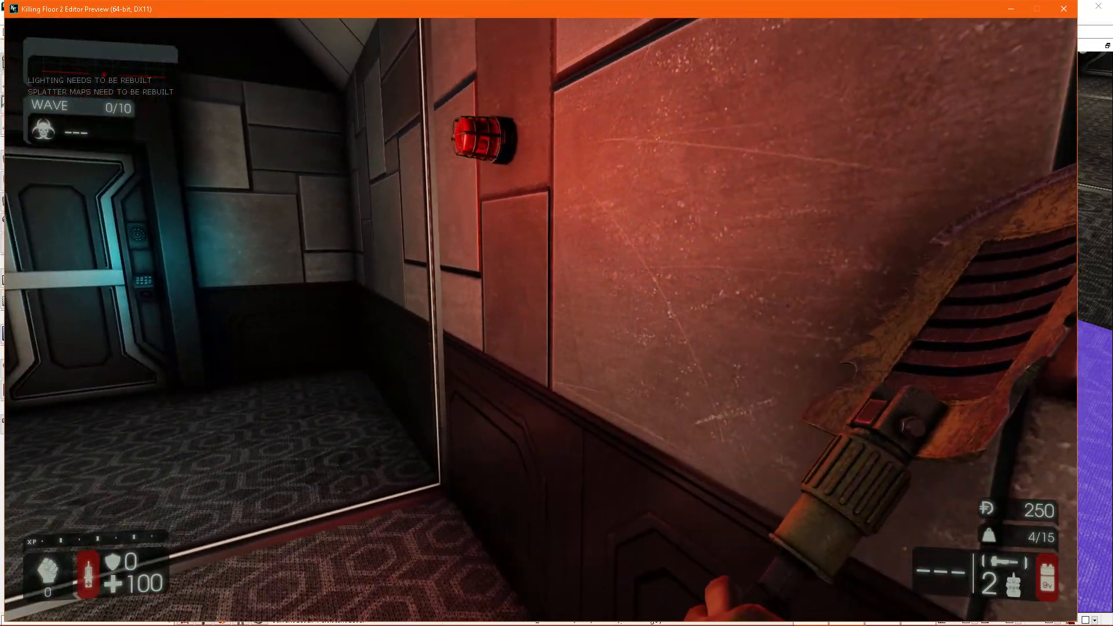
key(w)
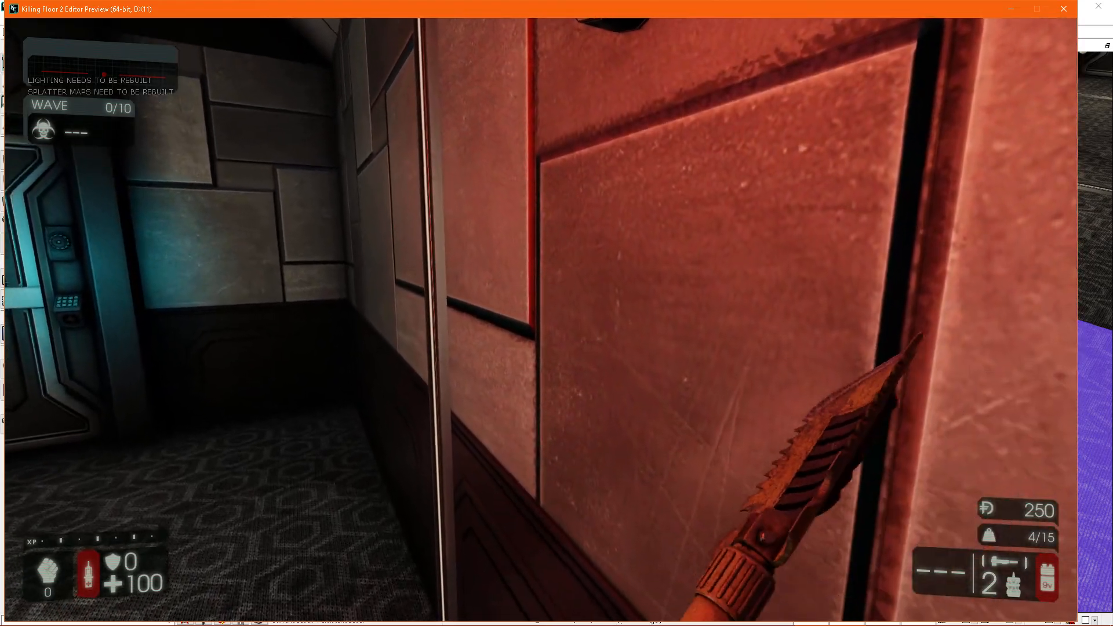
key(s)
key(w)
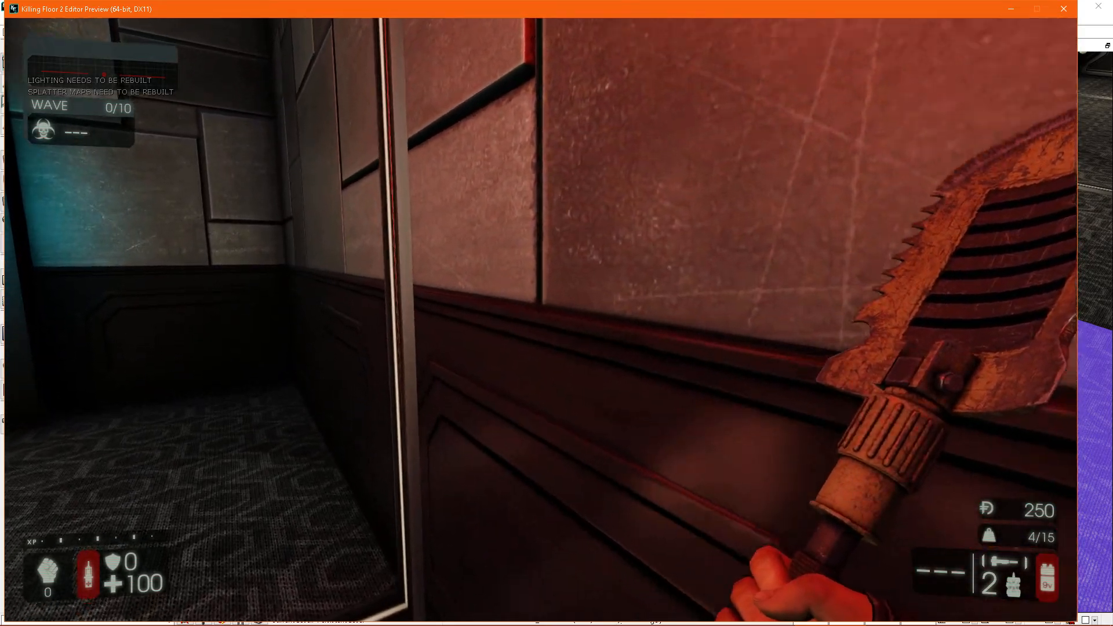
key(a)
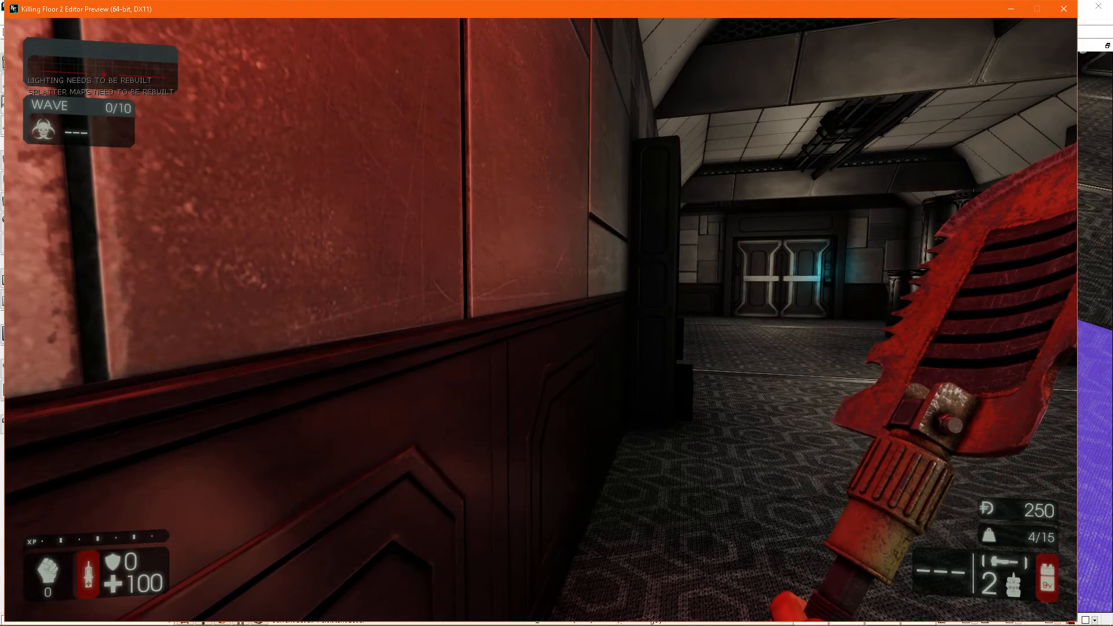
key(s)
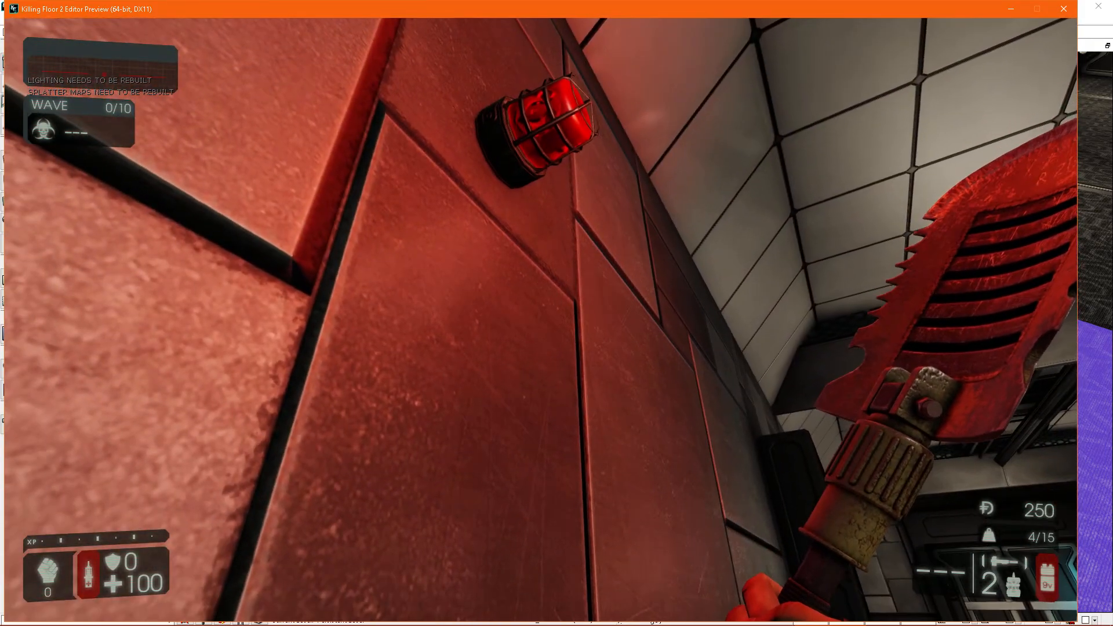
key(s)
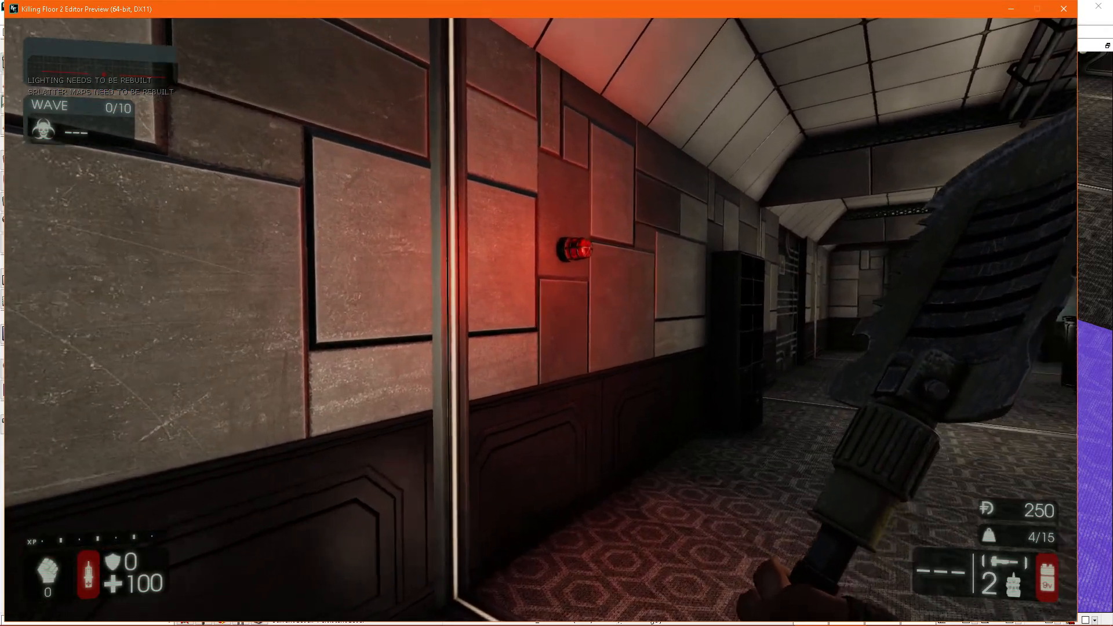
key(w)
key(w)
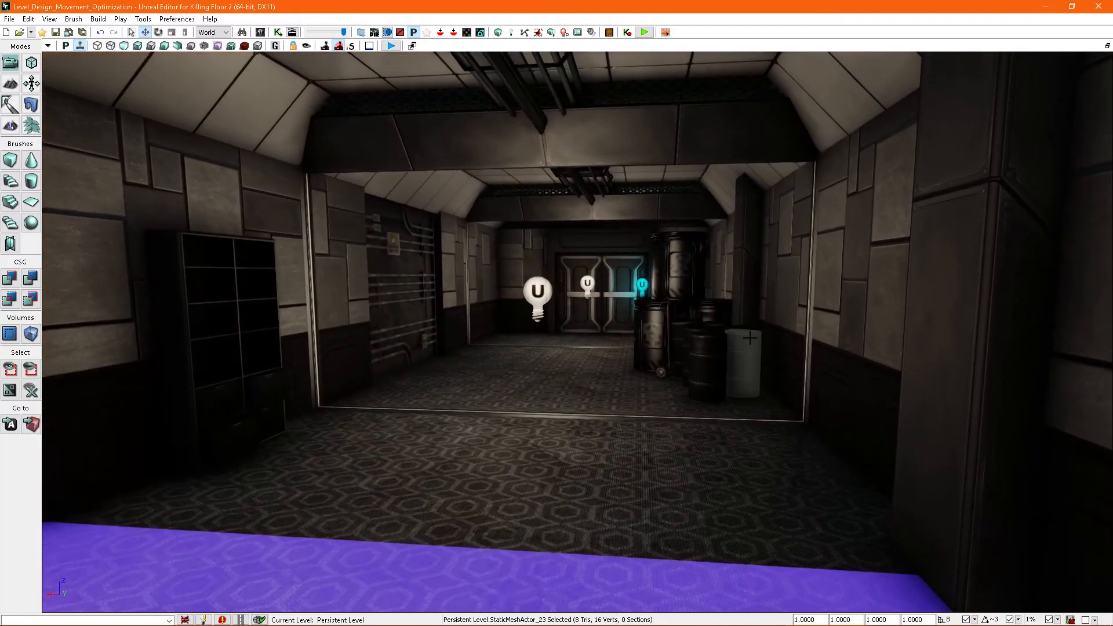
Select both meshes of the red wall lamp and set their Collision Type to COLLIDE_BlockWeapons
right_drag(749, 337, 494, 343)
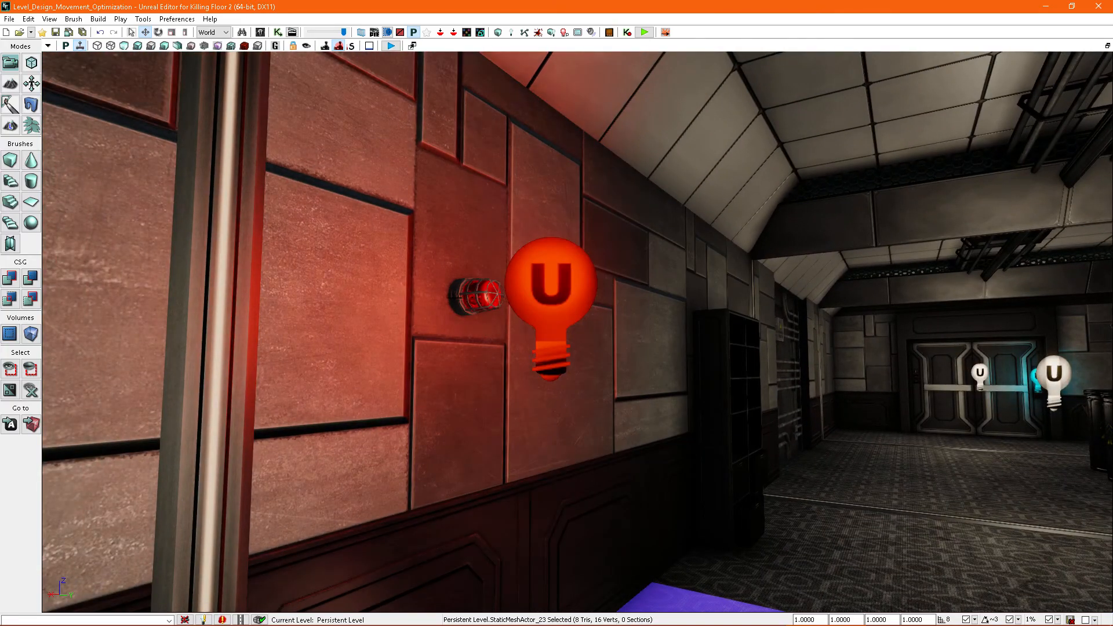
click(453, 296)
right_drag(454, 296, 660, 301)
click(653, 310)
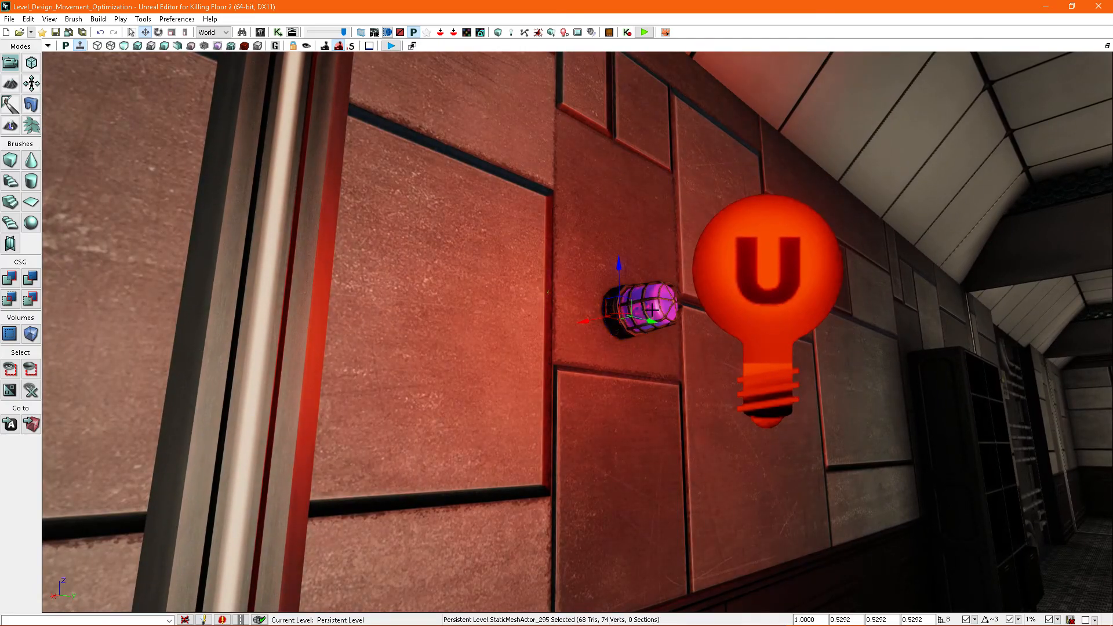
ctrl+click(621, 322)
key(F4)
drag(607, 158, 614, 502)
click(315, 537)
click(335, 571)
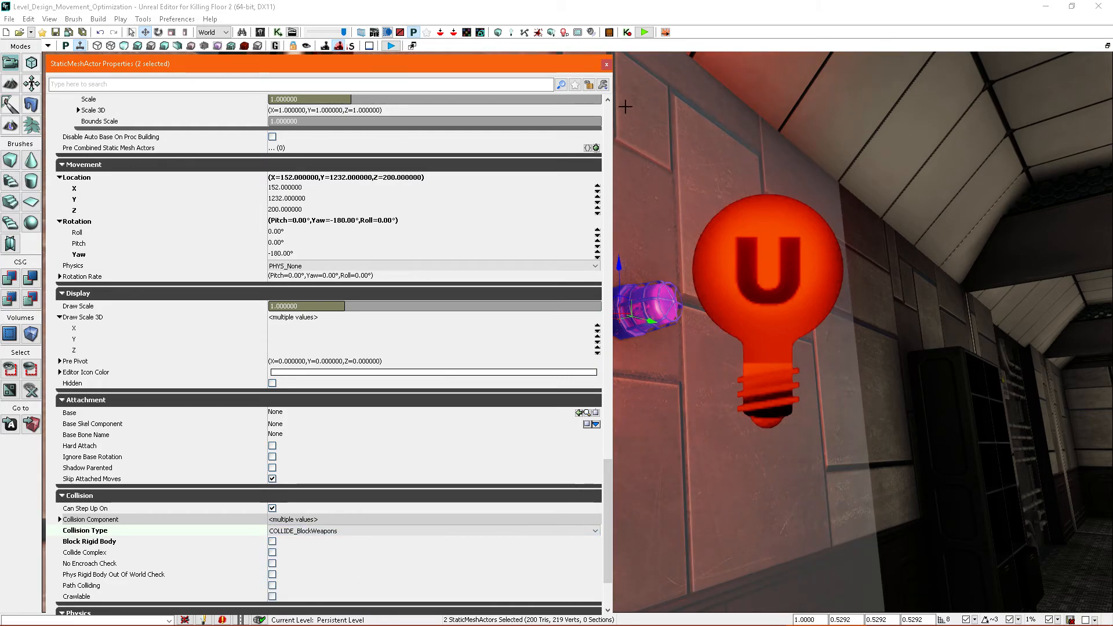
click(606, 68)
Reselect both meshes of the red lamp, review their collision properties and examine the lamp up close
right_drag(625, 191, 493, 246)
mouse_move(632, 244)
right_down()
mouse_move(695, 248)
mouse_move(637, 249)
right_up()
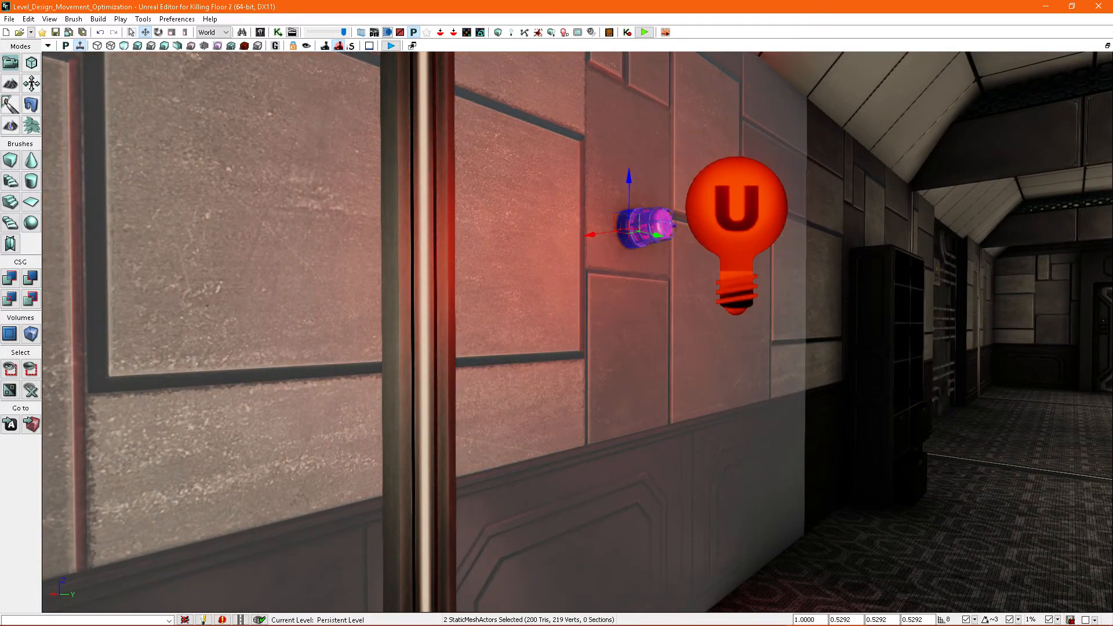
right_drag(644, 262, 656, 246)
right_drag(614, 337, 634, 346)
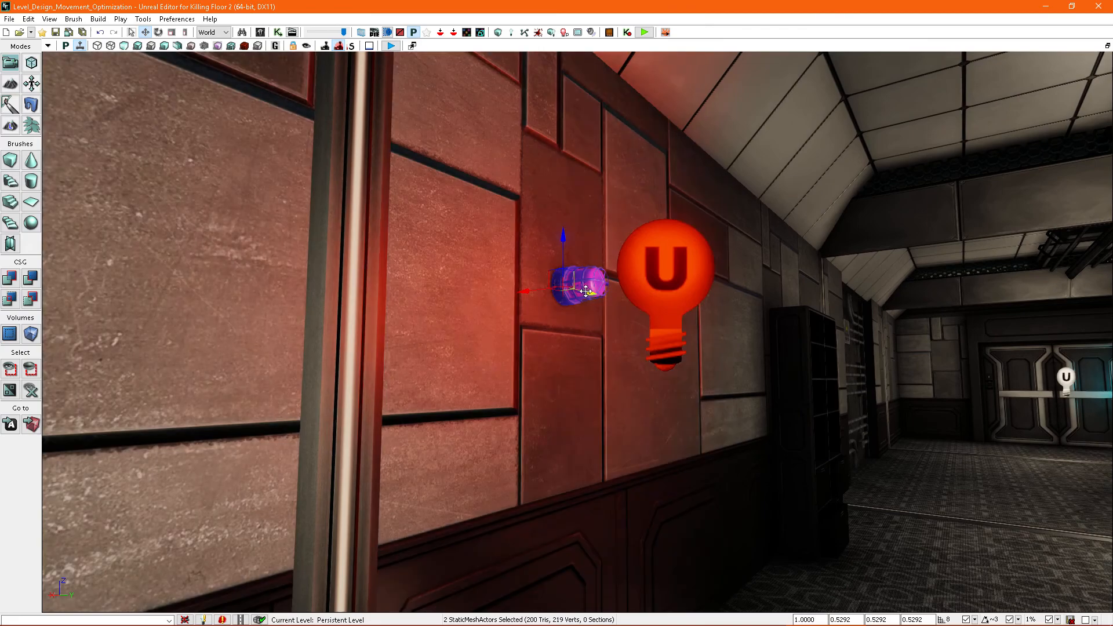
click(567, 280)
right_drag(608, 290, 659, 248)
click(661, 246)
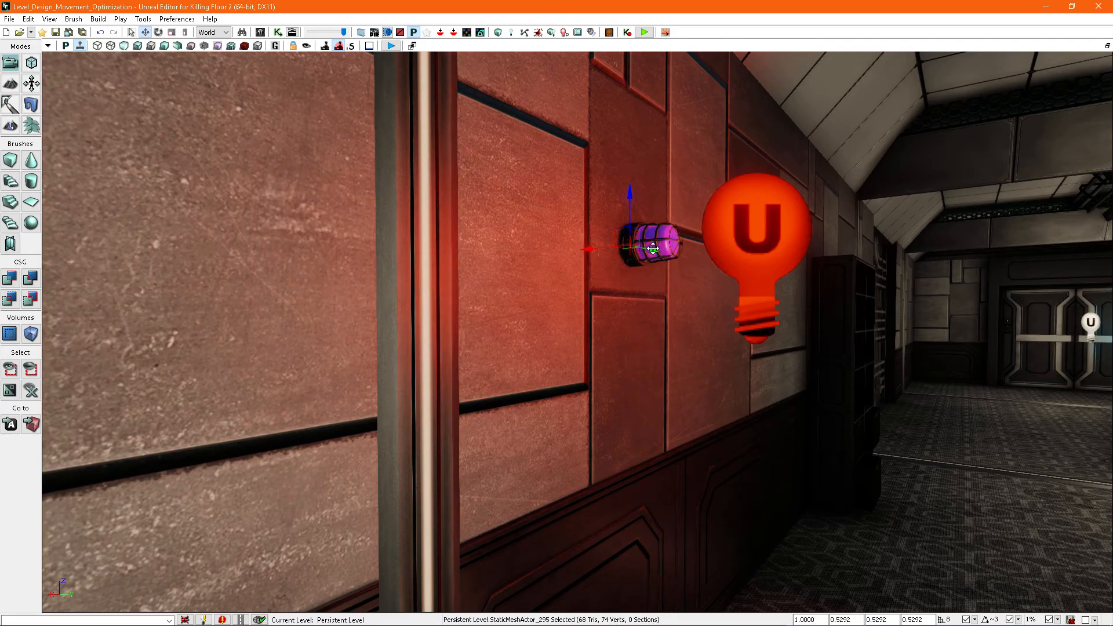
ctrl+click(627, 256)
key(F4)
drag(607, 159, 610, 516)
click(606, 66)
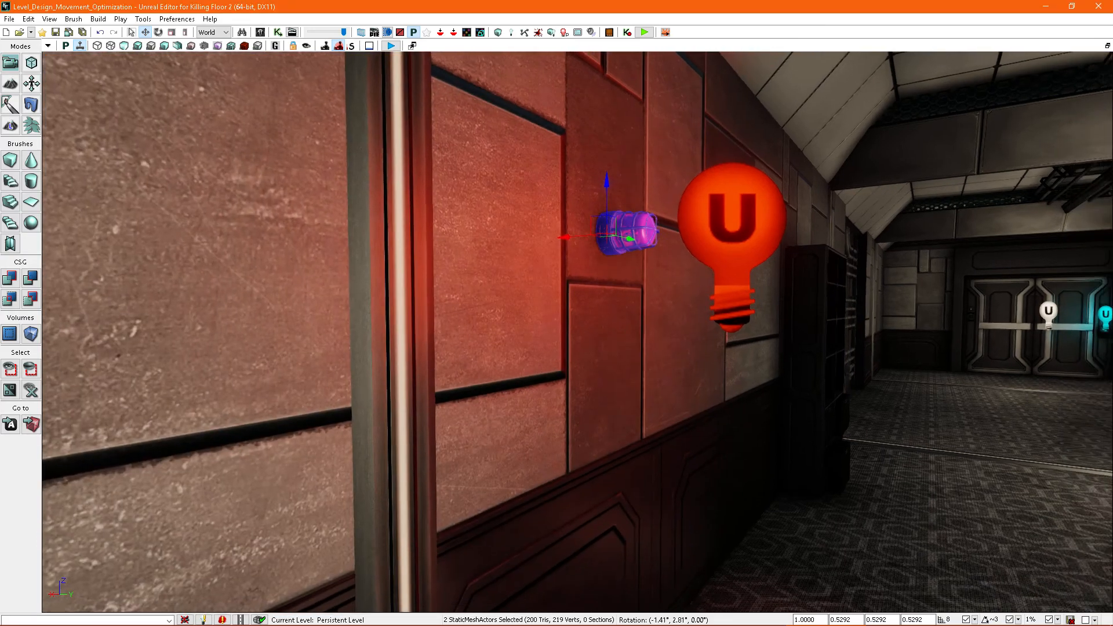
right_drag(631, 397, 616, 295)
right_drag(541, 264, 540, 265)
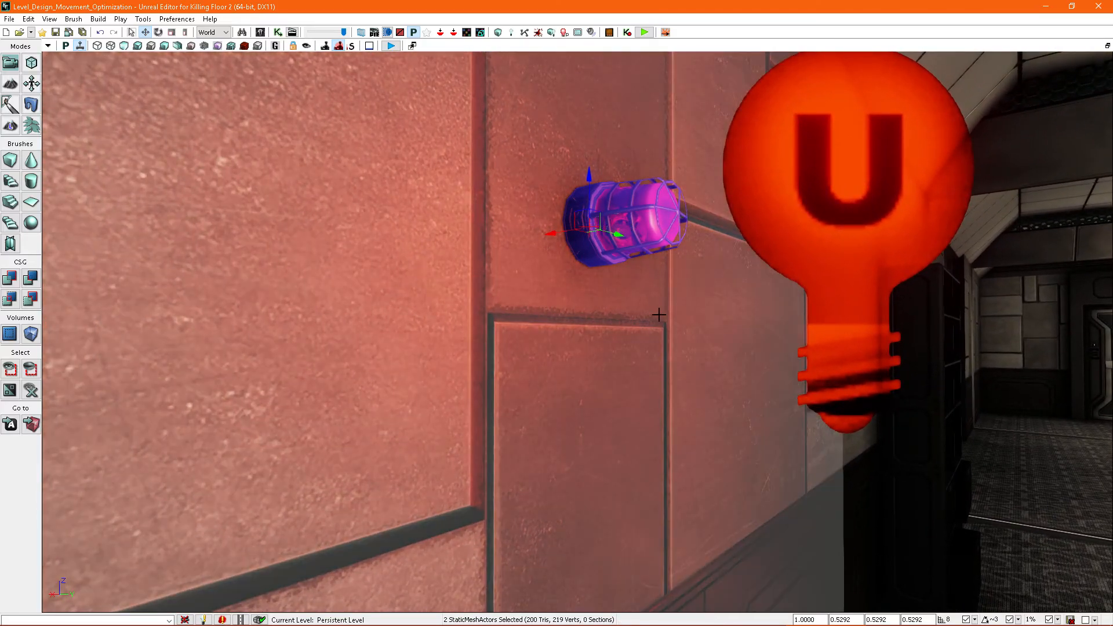
Build a cube brush and bring it over to the shelf beside the red lamp
right_drag(658, 314, 688, 329)
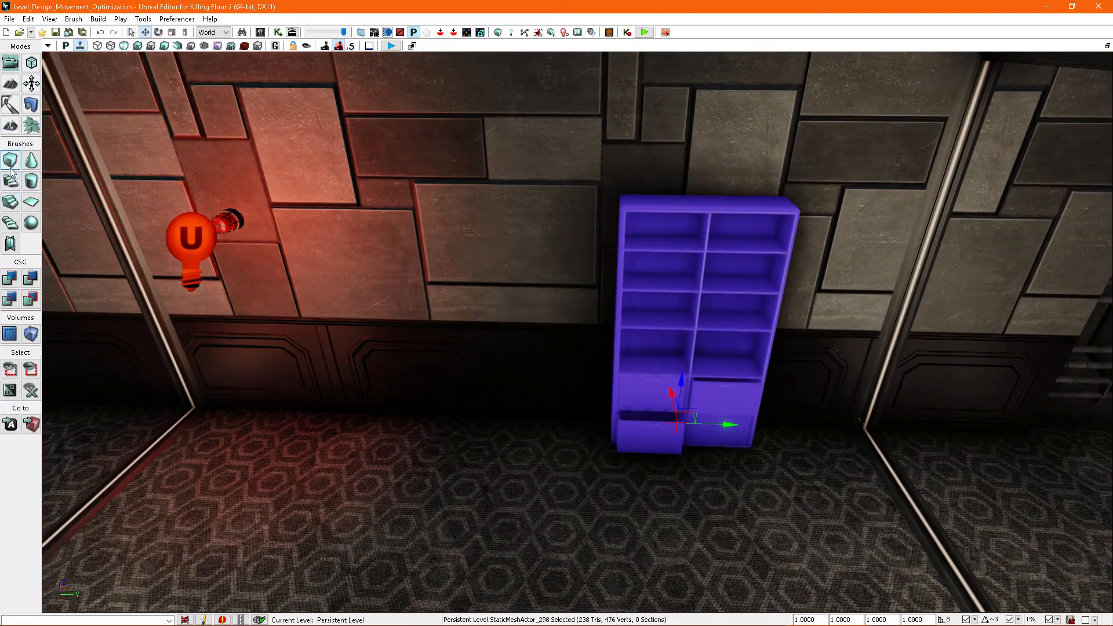
click(16, 164)
right_drag(377, 351, 748, 339)
right_drag(779, 393, 778, 390)
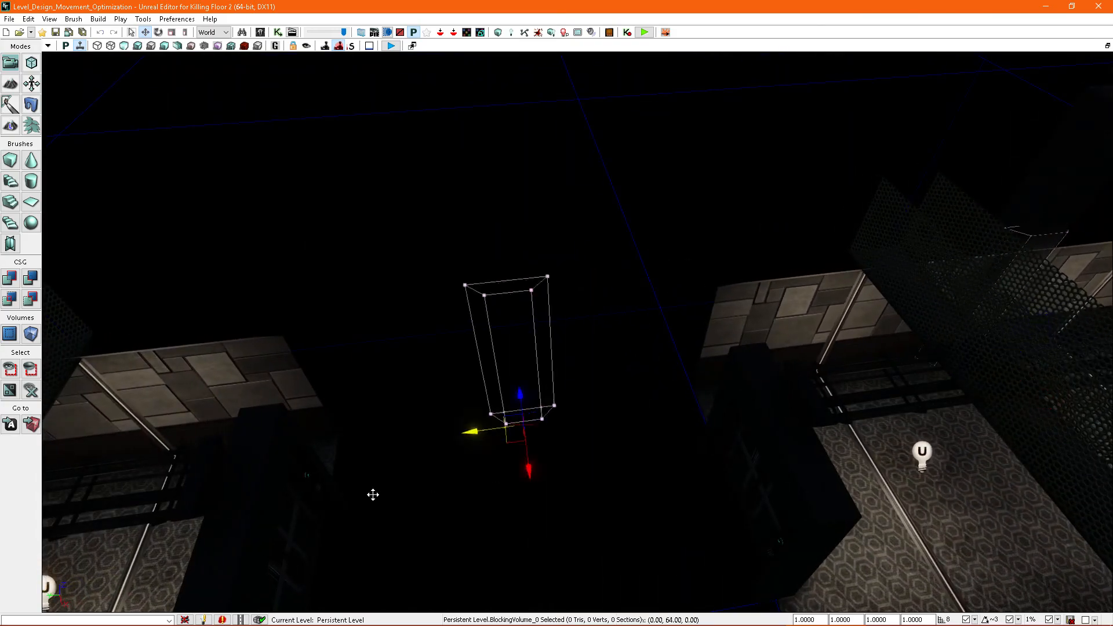
drag(373, 494, 241, 487)
right_drag(240, 487, 110, 484)
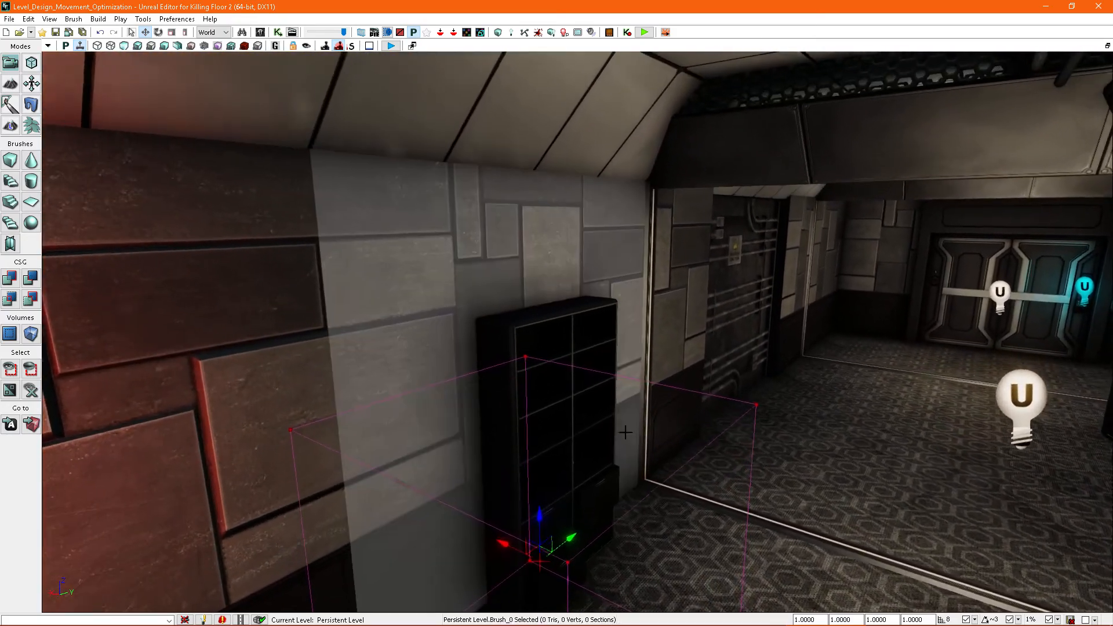
right_drag(626, 433, 575, 426)
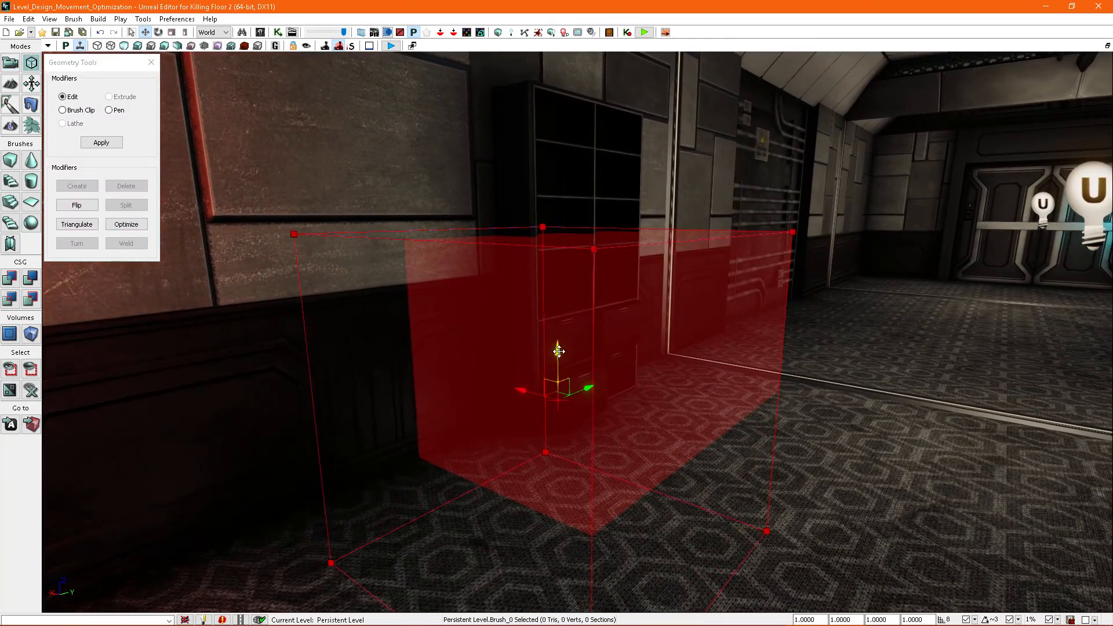
Raise the cube brush in geometry mode and adjust its horizontal position around the shelf
drag(558, 351, 568, 245)
right_drag(560, 352, 612, 335)
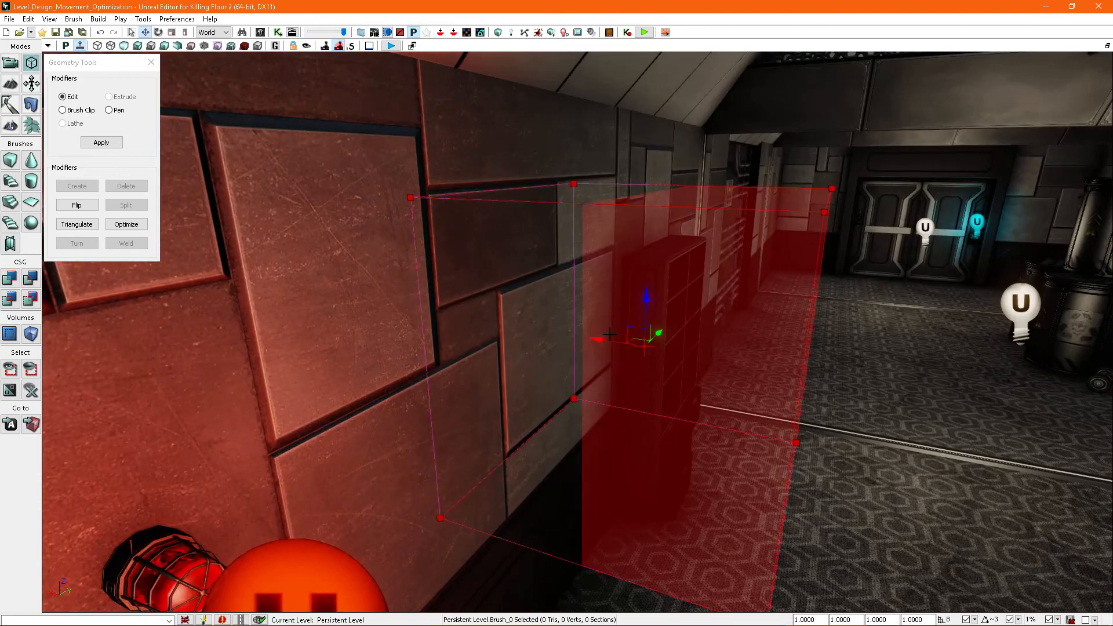
drag(591, 339, 743, 375)
mouse_move(743, 375)
right_down()
mouse_move(752, 361)
mouse_move(721, 335)
right_up()
Extend the brush's top face upward through the corridor ceiling above the shelf
click(743, 371)
drag(639, 222, 640, 85)
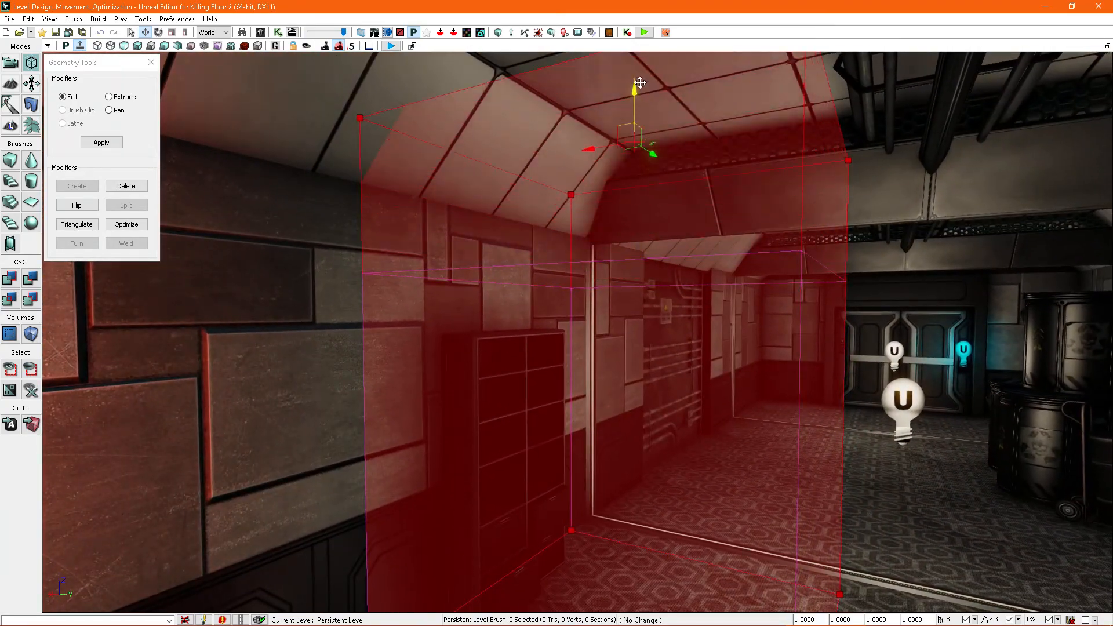
right_drag(639, 67, 610, 149)
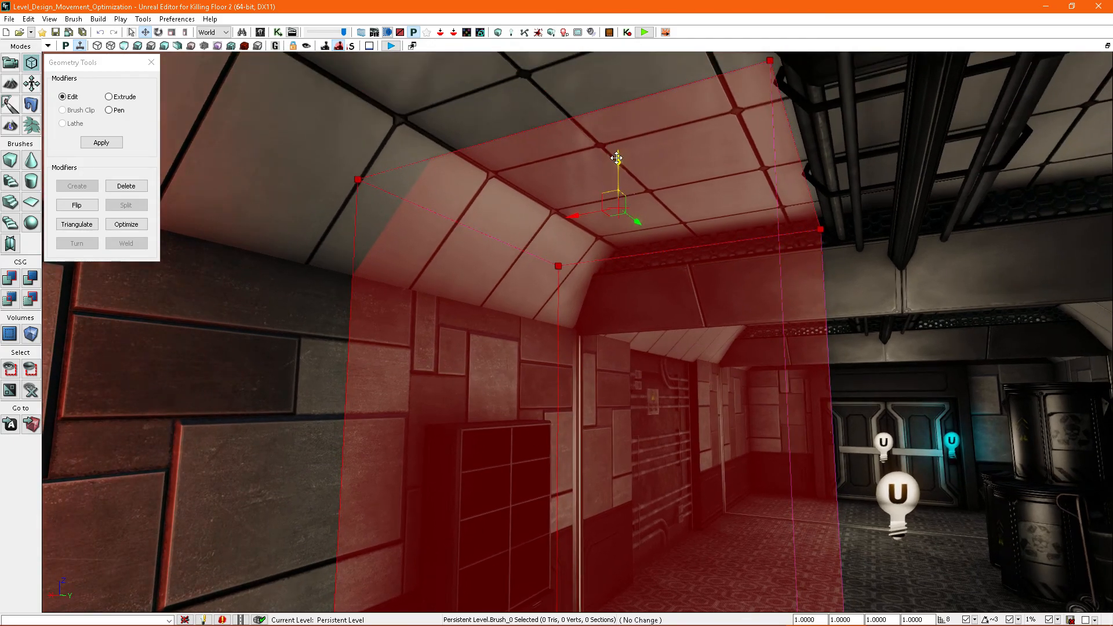
drag(620, 146, 620, 142)
right_drag(620, 142, 637, 232)
Pull in the brush's vertical faces to match the shelf's width and depth, and check the fit from several angles
click(678, 289)
mouse_move(678, 290)
right_down()
mouse_move(693, 299)
mouse_move(675, 301)
right_up()
mouse_move(652, 309)
mouse_down()
mouse_move(398, 303)
mouse_move(366, 328)
mouse_up()
mouse_move(366, 328)
right_down()
mouse_move(529, 348)
mouse_move(591, 287)
right_up()
click(492, 342)
drag(660, 213, 763, 211)
mouse_move(763, 211)
right_down()
mouse_move(877, 229)
mouse_move(864, 218)
right_up()
click(678, 221)
right_drag(678, 220, 661, 219)
mouse_move(627, 205)
mouse_down()
mouse_move(507, 222)
mouse_move(518, 223)
mouse_up()
right_drag(518, 223, 684, 226)
mouse_move(704, 348)
right_down()
mouse_move(567, 318)
mouse_move(626, 348)
right_up()
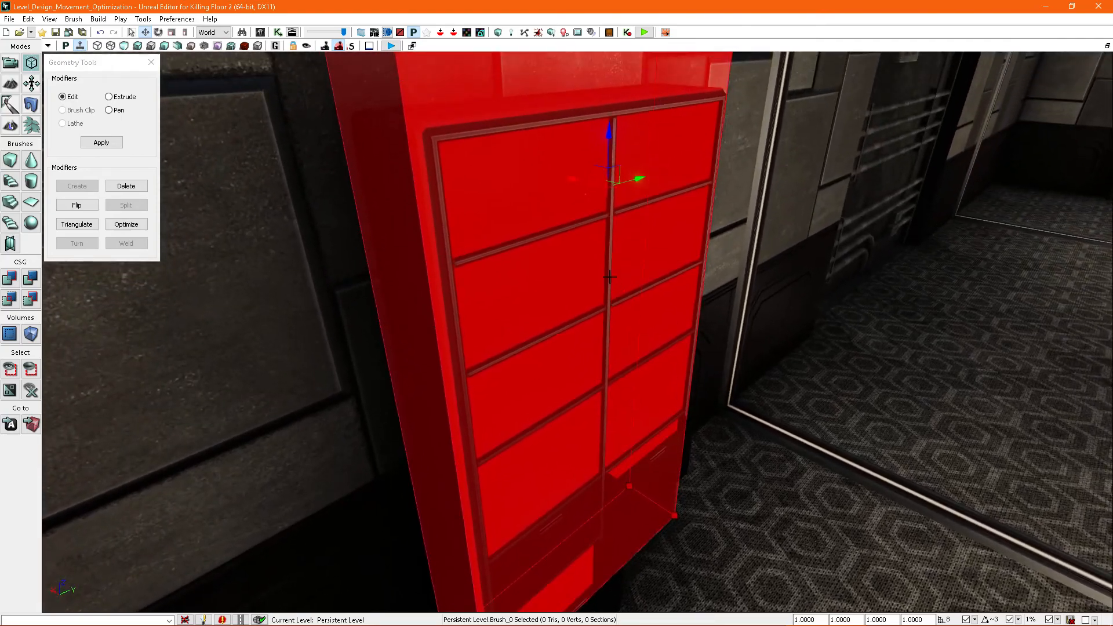
right_drag(609, 277, 606, 267)
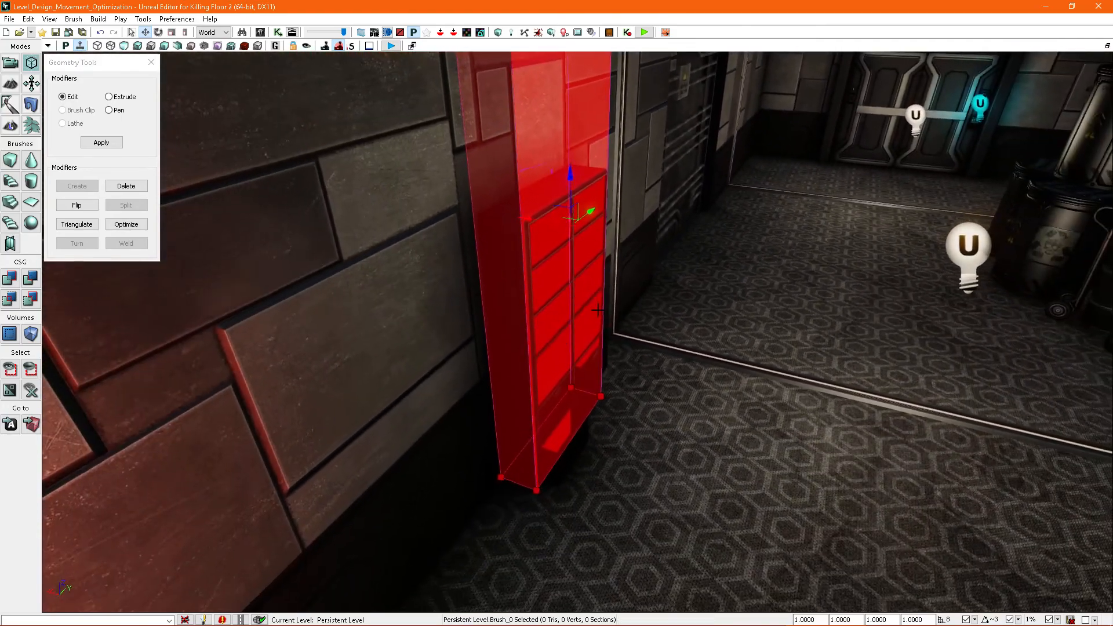
mouse_move(598, 310)
right_down()
mouse_move(594, 319)
mouse_move(624, 326)
right_up()
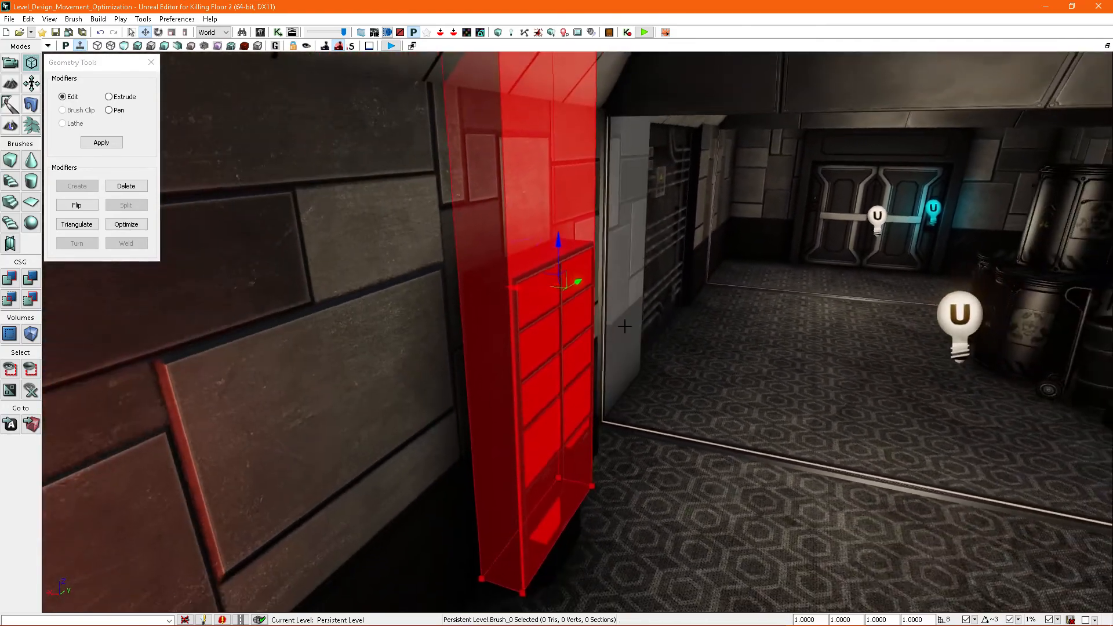
Check how the brush fits against the shelf's front, sides and base from several angles
right_drag(674, 264, 674, 264)
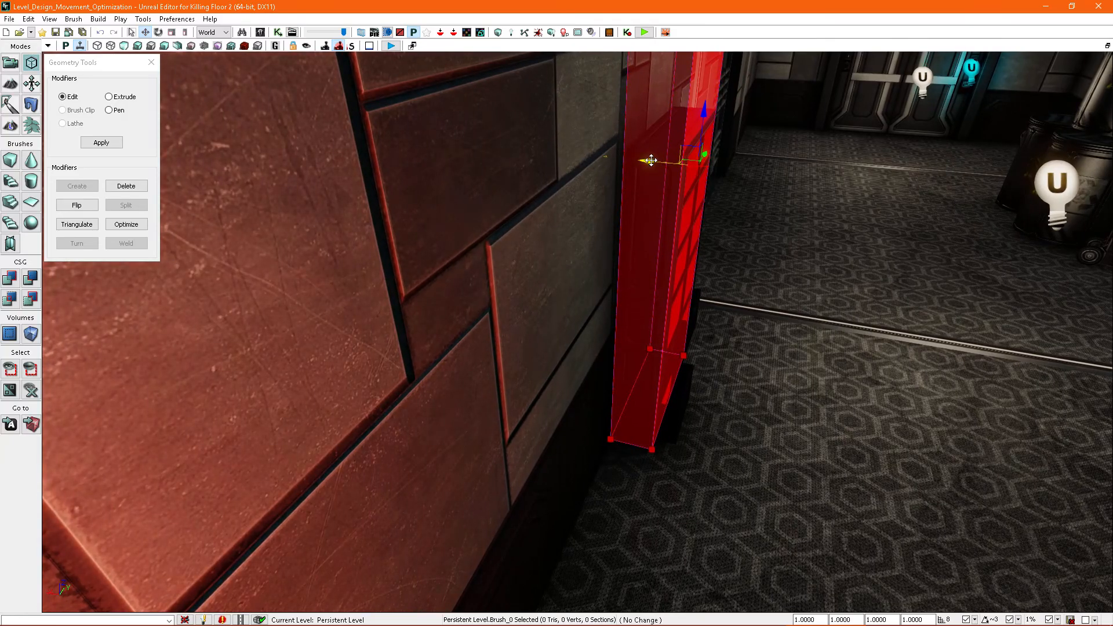
right_drag(675, 202, 719, 396)
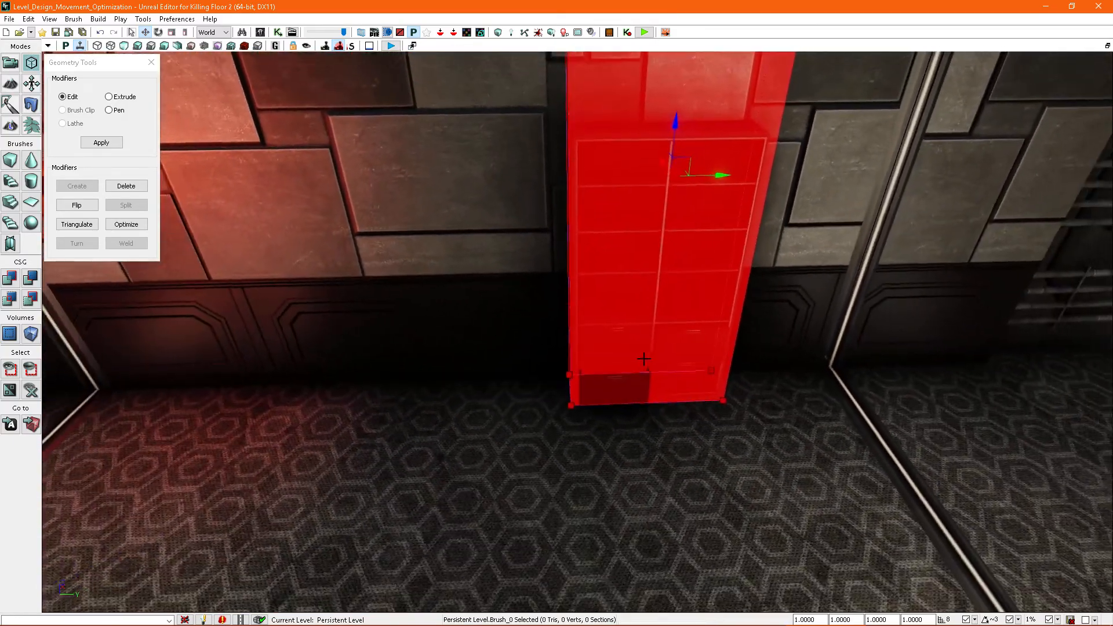
mouse_move(643, 359)
right_down()
mouse_move(688, 368)
mouse_move(677, 352)
mouse_move(710, 331)
right_up()
click(709, 331)
right_drag(710, 331, 679, 356)
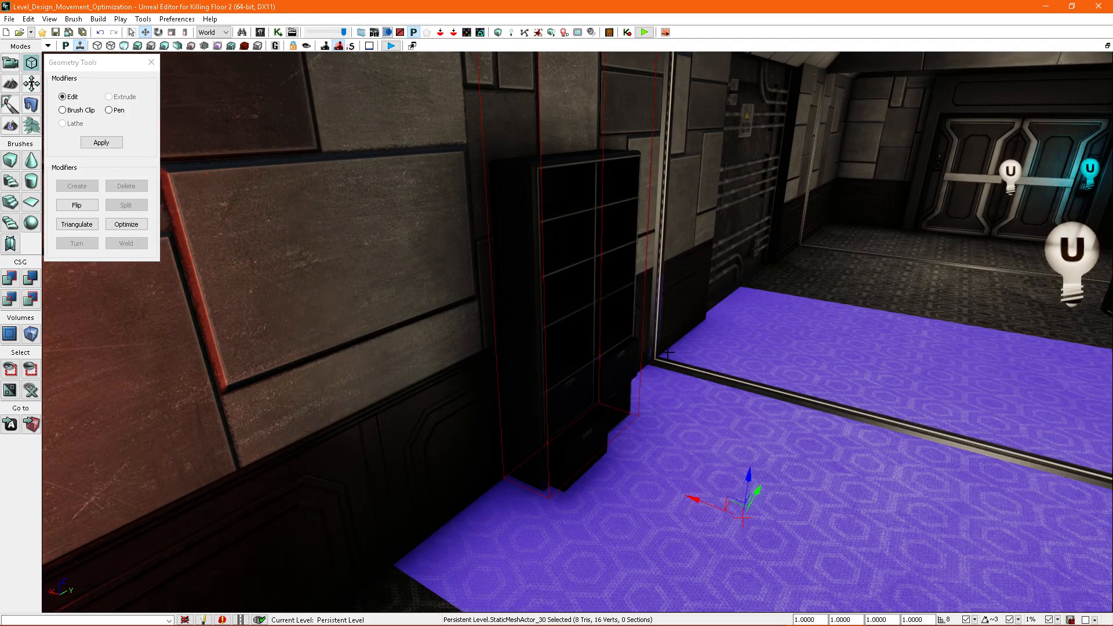
right_drag(680, 356, 679, 356)
right_drag(604, 419, 593, 416)
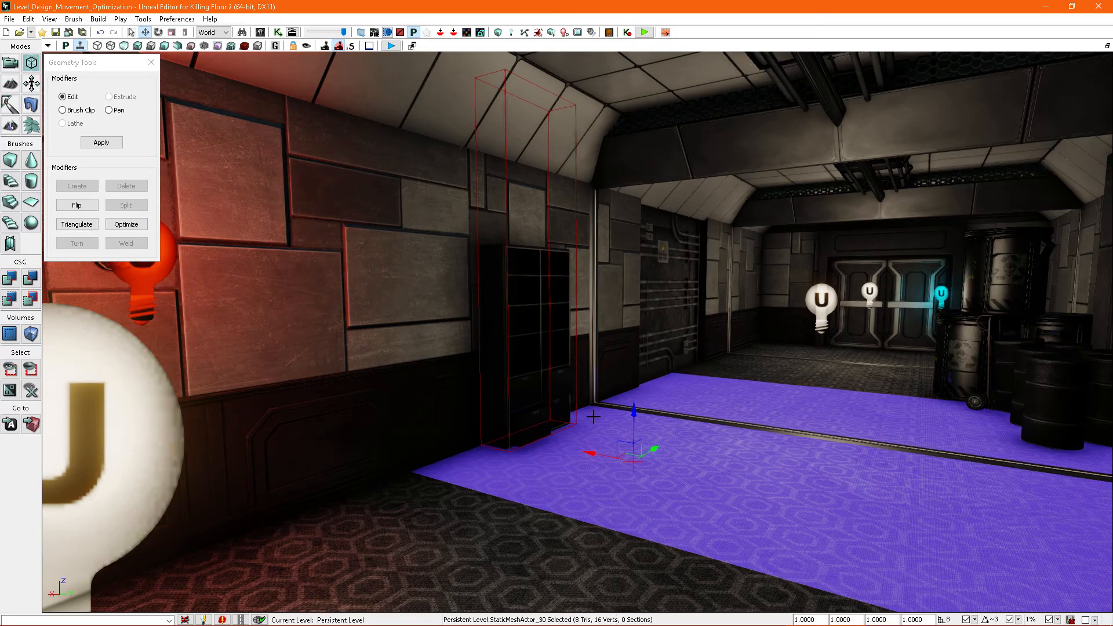
right_drag(593, 417, 634, 367)
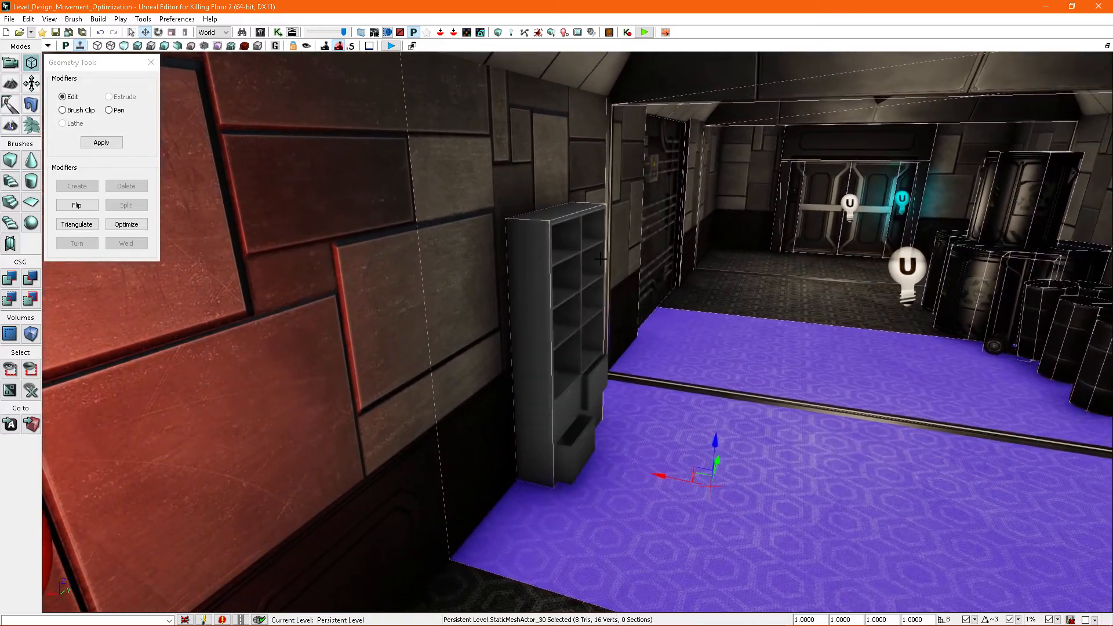
Leave geometry mode and select the shelf mesh
key(shift+1)
right_drag(600, 259, 561, 281)
click(530, 247)
right_drag(530, 246, 374, 290)
click(374, 290)
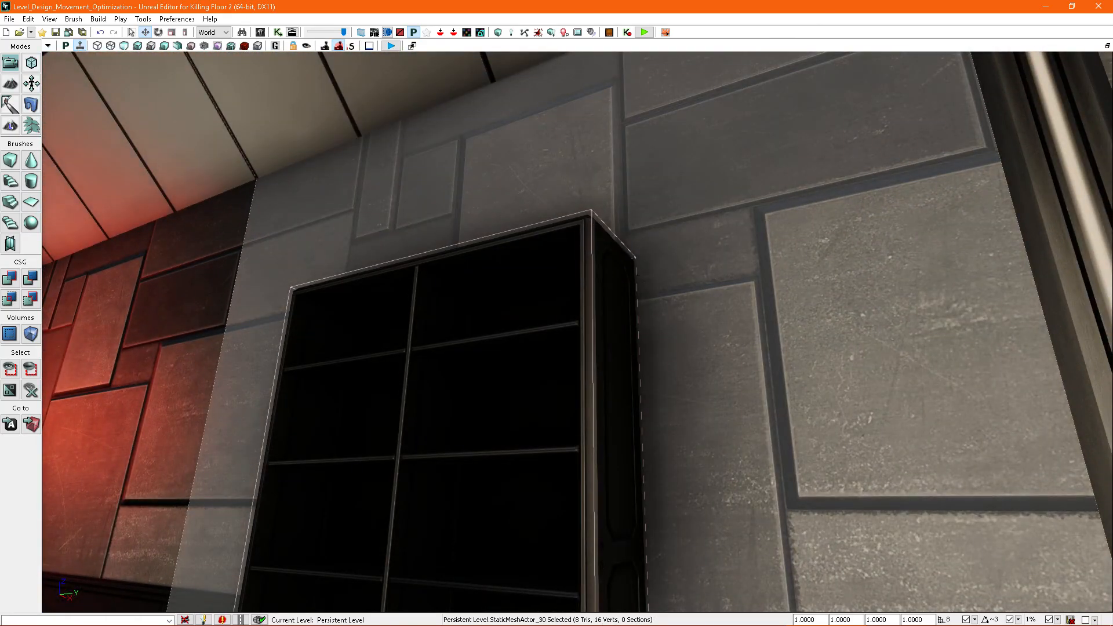
right_drag(695, 348, 609, 344)
right_drag(695, 348, 870, 452)
click(498, 261)
right_drag(498, 261, 469, 264)
right_drag(623, 342, 649, 313)
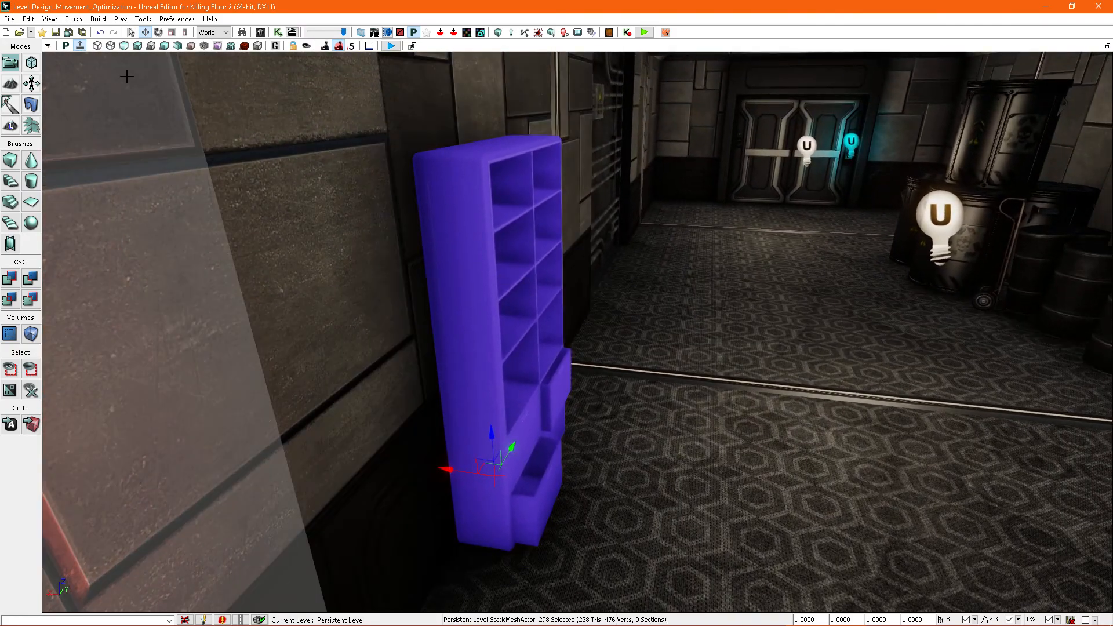
Switch the viewport to a collision display mode and examine the shelf's collision shape from several sides
click(48, 46)
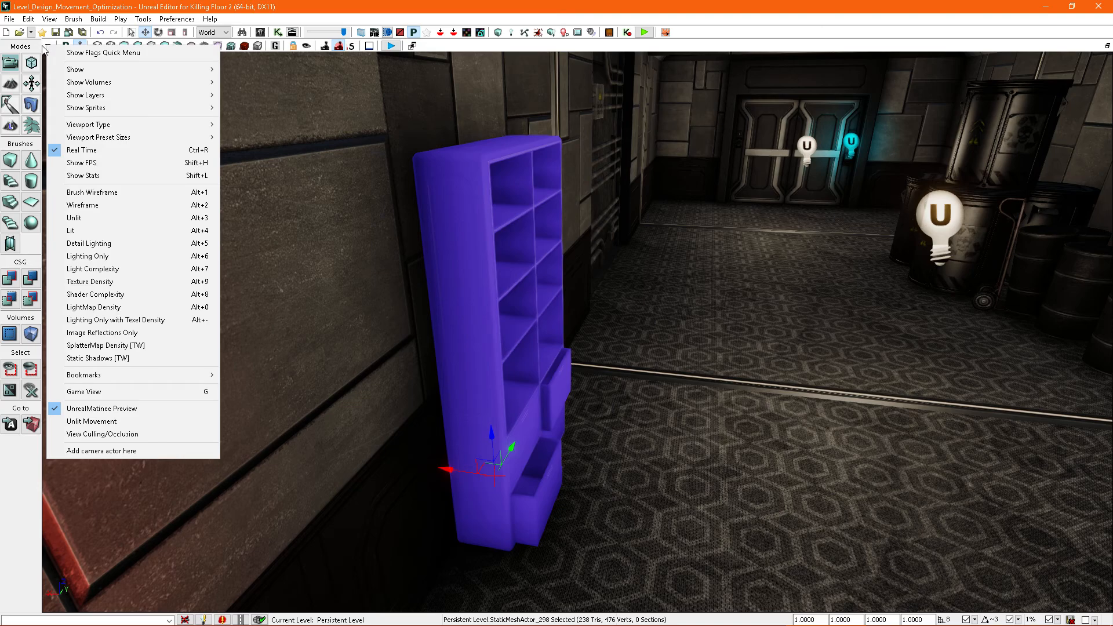
mouse_move(100, 68)
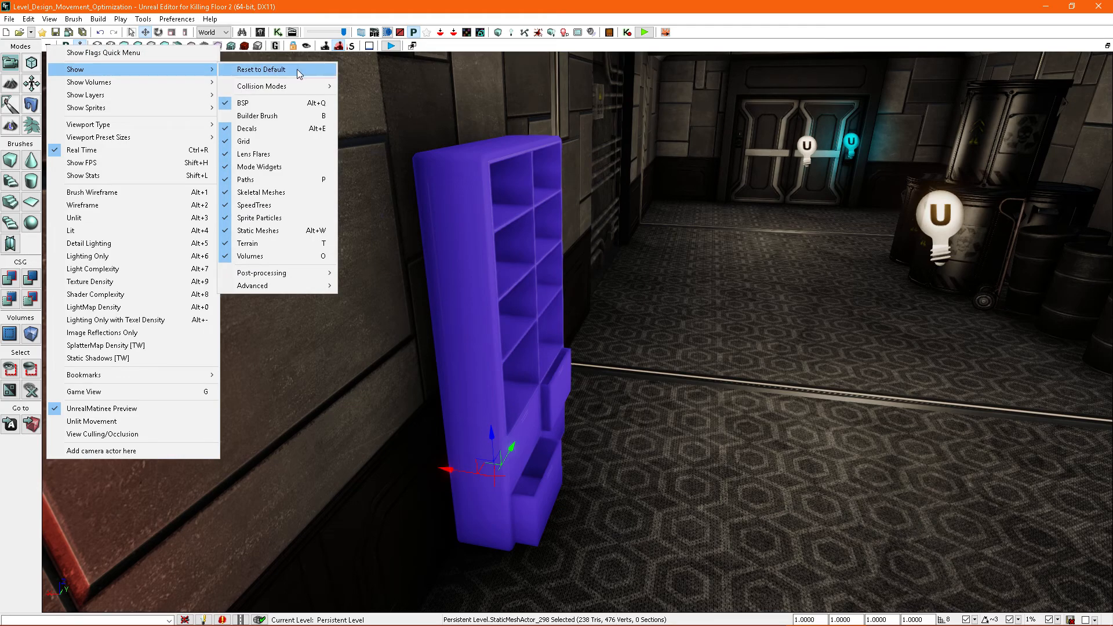
click(383, 111)
right_drag(569, 231, 237, 233)
right_drag(678, 238, 1009, 268)
click(676, 276)
right_drag(580, 324, 1003, 308)
mouse_move(638, 313)
right_down()
mouse_move(585, 315)
mouse_move(654, 310)
right_up()
click(638, 313)
key(g)
right_drag(583, 391, 708, 362)
key(g)
right_drag(712, 191, 685, 199)
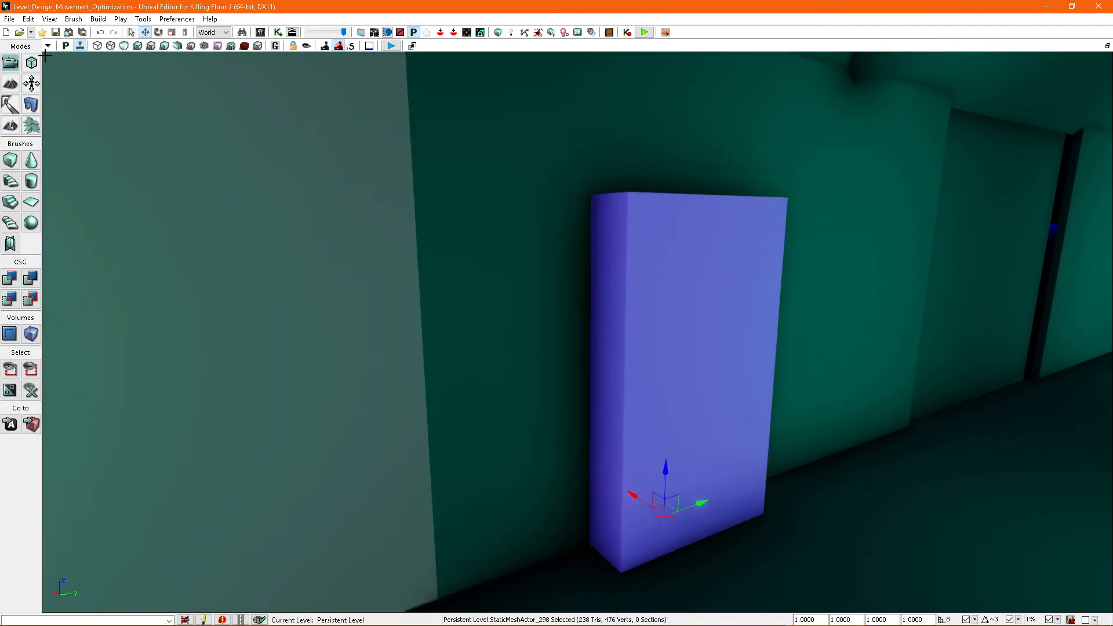
Return the viewport from the collision display to the normal view and toggle the collision outlines
click(47, 46)
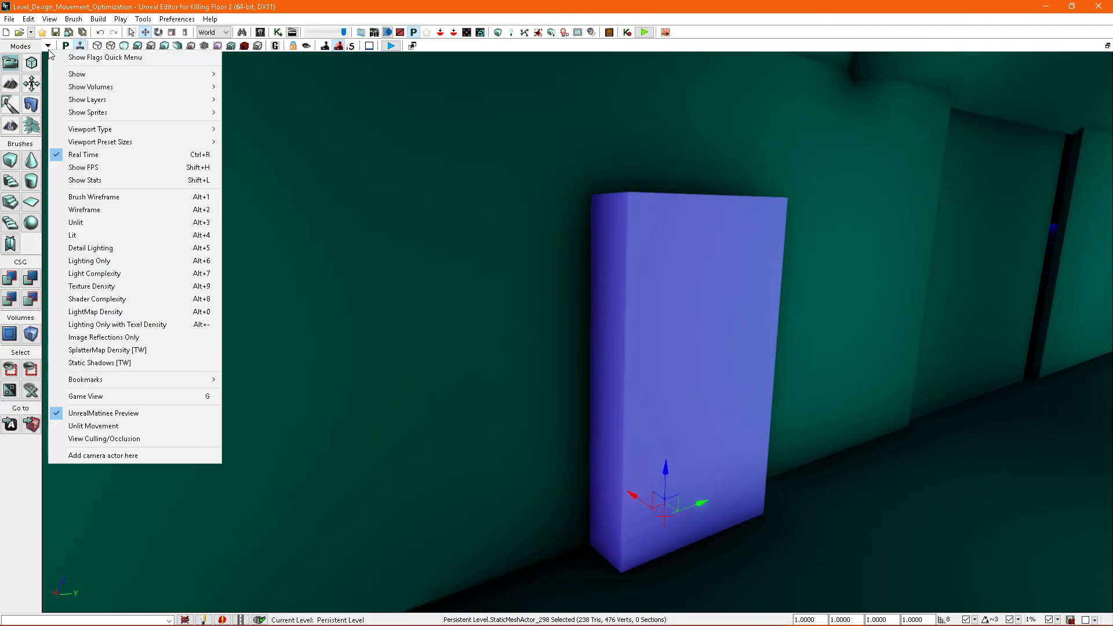
mouse_move(78, 75)
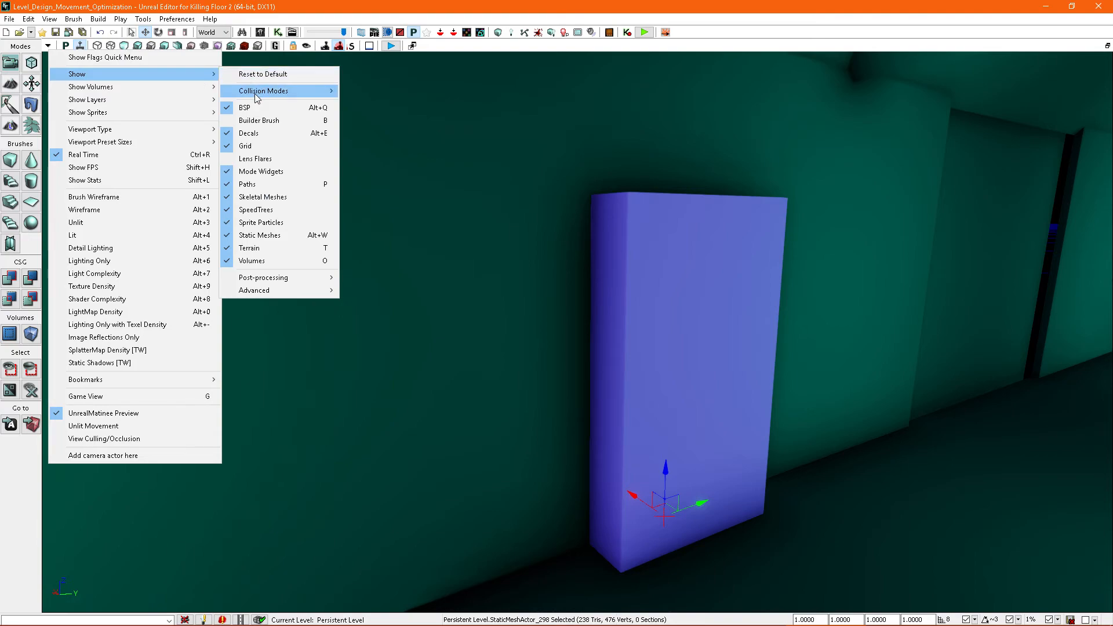
mouse_move(255, 91)
click(382, 157)
mouse_move(382, 158)
right_down()
mouse_move(547, 326)
mouse_move(471, 354)
mouse_move(536, 353)
mouse_move(503, 361)
mouse_move(519, 344)
mouse_move(486, 349)
mouse_move(484, 365)
mouse_move(505, 360)
right_up()
key(alt+c)
Pull the shelf brush's rear vertical edge outward along the wall in geometry mode to give that side a slope
click(520, 353)
key(shift+2)
click(637, 288)
right_drag(638, 288, 524, 220)
drag(515, 209, 573, 217)
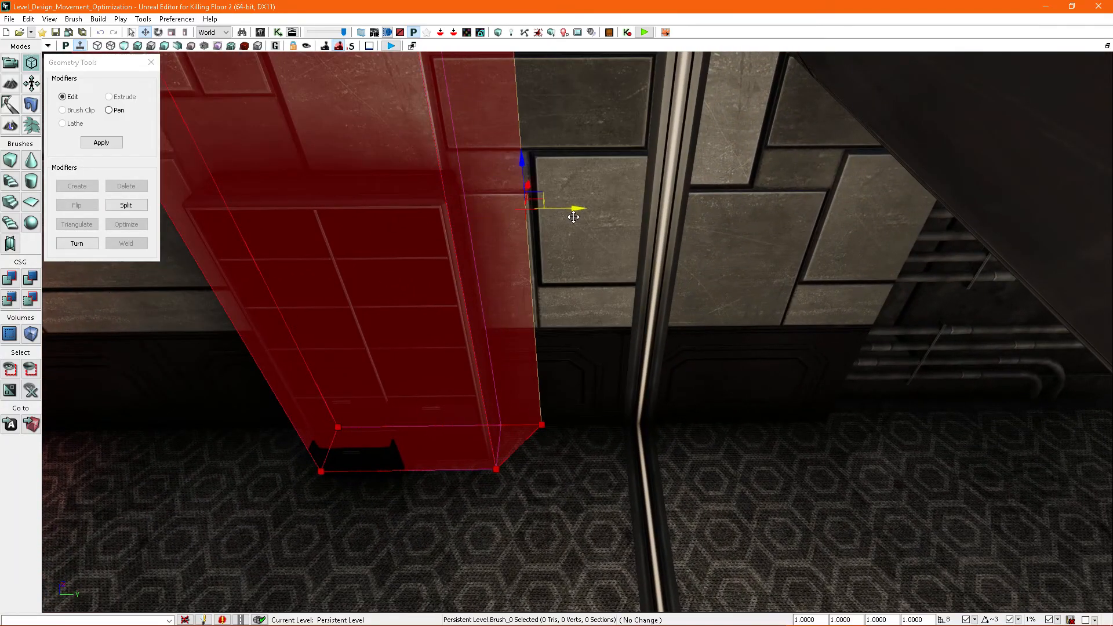
right_drag(592, 221, 608, 273)
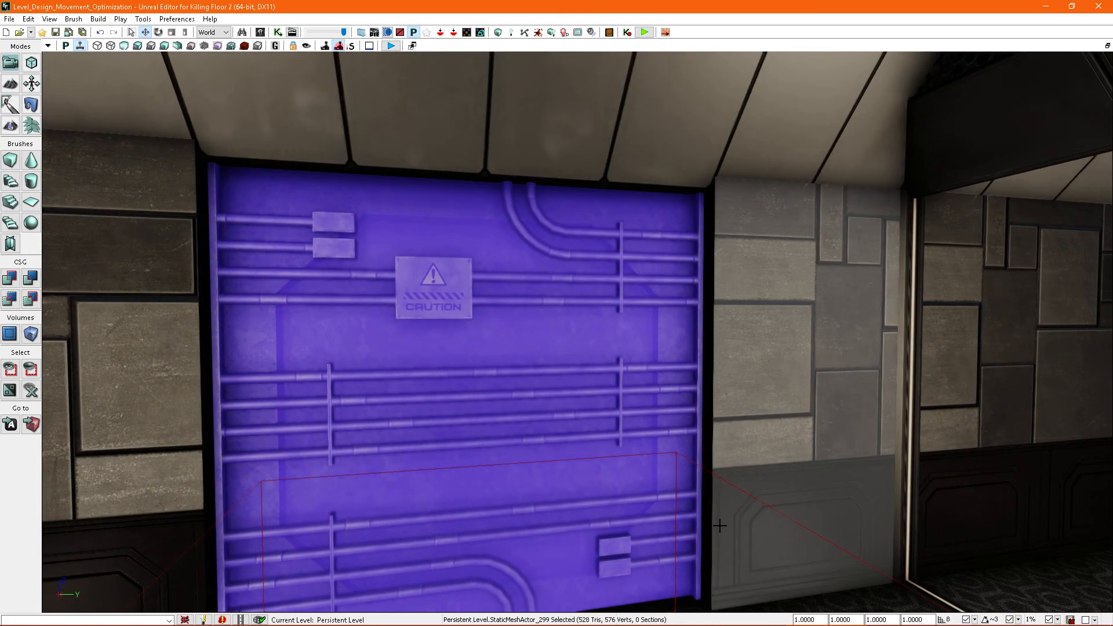
Move the cube brush in geometry mode from the corridor floor into the wall panel with the pipes
mouse_move(720, 525)
right_down()
mouse_move(722, 403)
mouse_move(696, 296)
mouse_move(645, 264)
mouse_move(619, 345)
mouse_move(683, 389)
right_up()
click(626, 247)
key(shift+2)
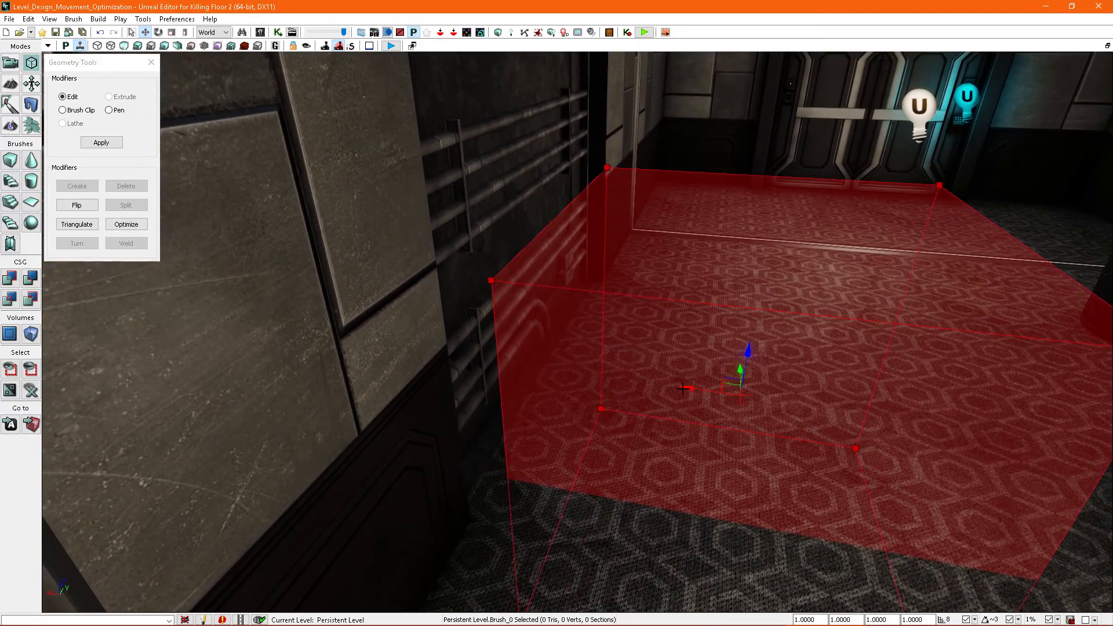
drag(684, 387, 473, 389)
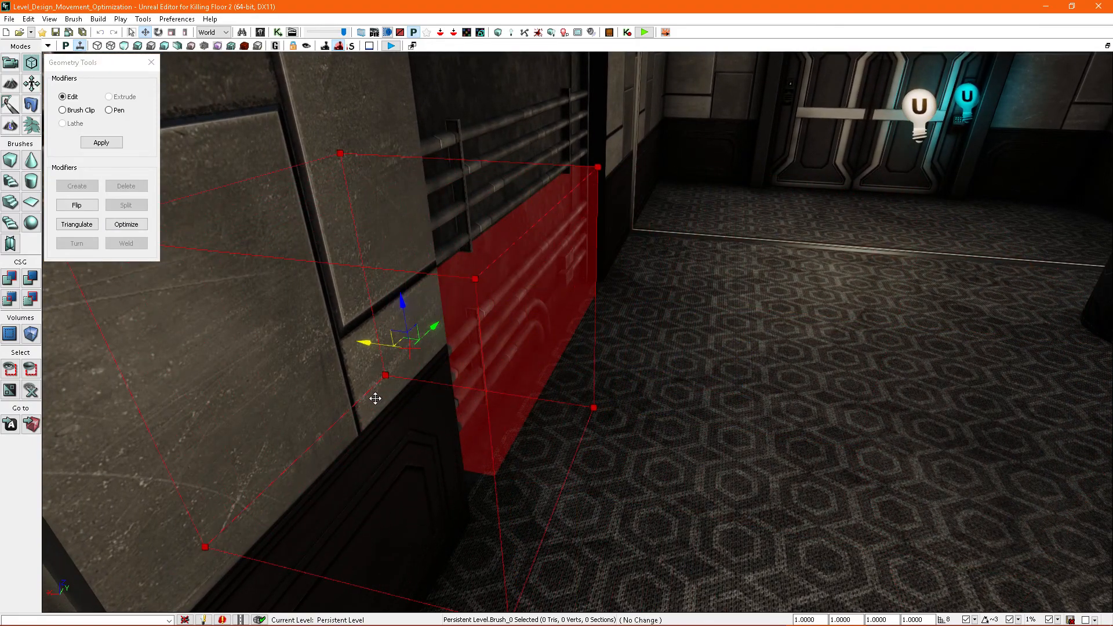
Align the cube brush horizontally along the wall so it sits centred in front of the pipe panel
right_drag(530, 375, 557, 373)
right_drag(881, 412, 951, 412)
drag(975, 430, 956, 436)
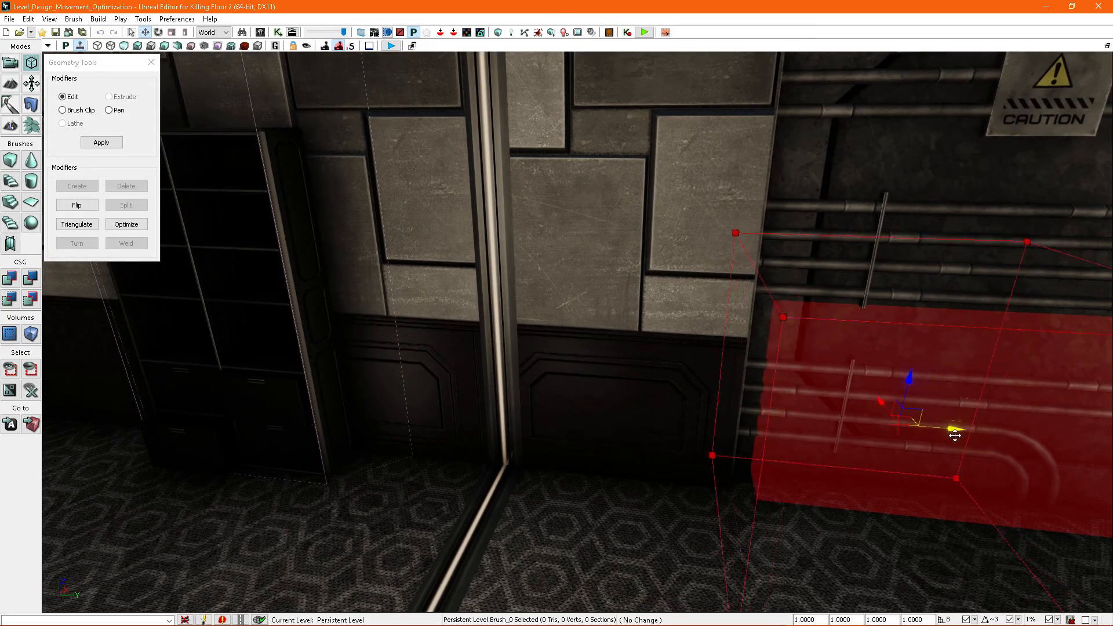
right_drag(893, 431, 948, 425)
drag(560, 370, 554, 370)
right_drag(754, 344, 630, 342)
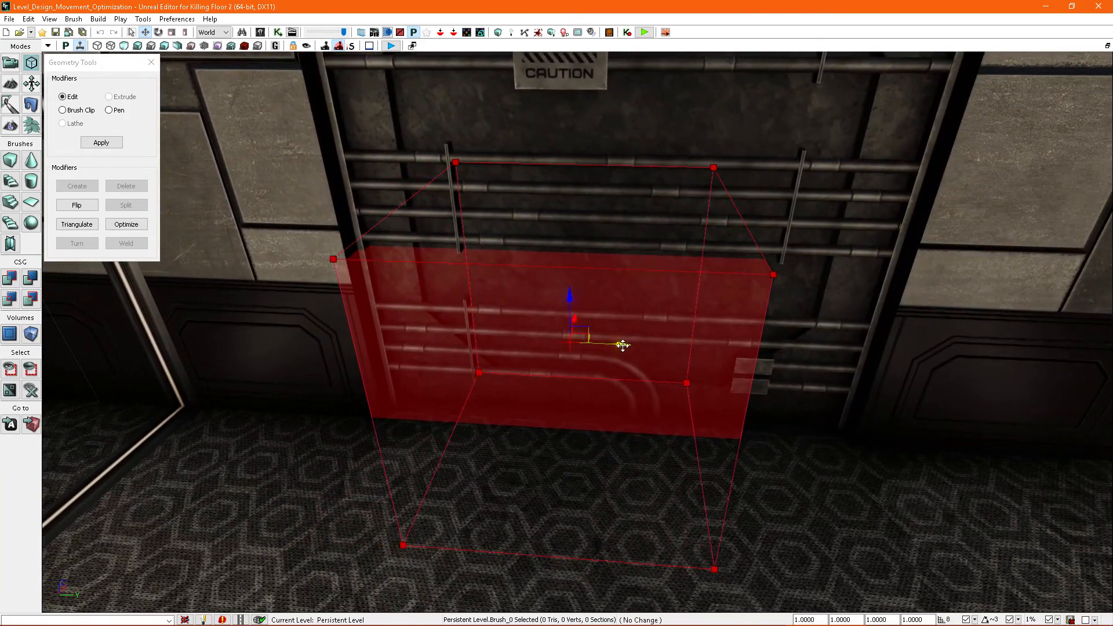
drag(623, 345, 629, 347)
right_drag(629, 347, 583, 376)
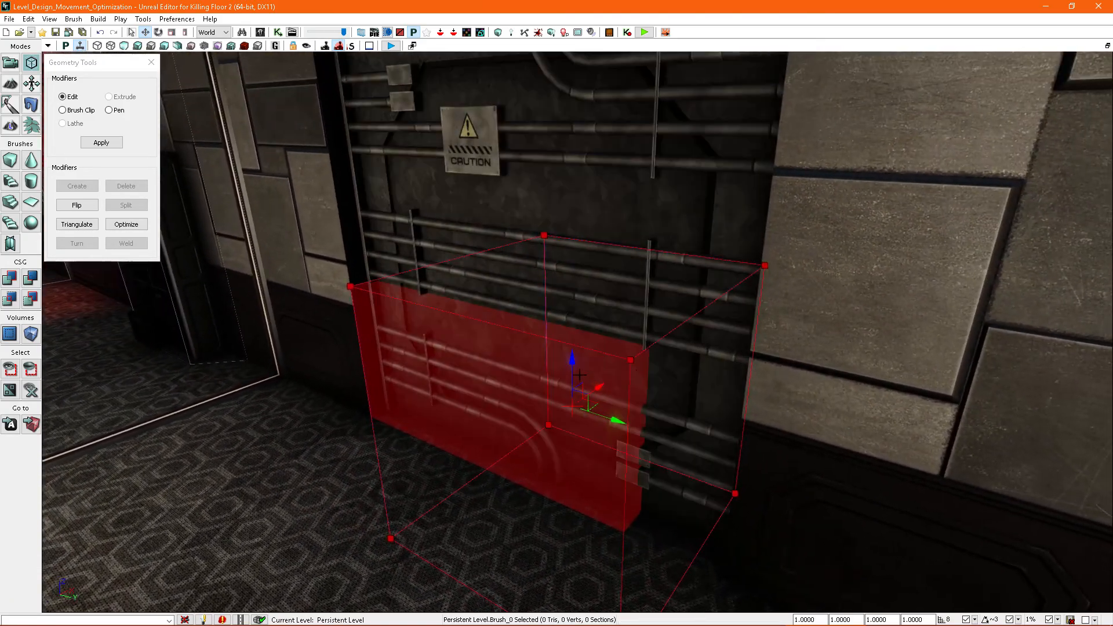
Raise the brush out of the floor and extend its height over the pipe panel
drag(573, 365, 586, 219)
mouse_move(587, 219)
right_down()
mouse_move(600, 280)
mouse_move(595, 237)
right_up()
click(599, 281)
mouse_move(554, 404)
mouse_down()
mouse_move(563, 301)
mouse_move(562, 339)
mouse_up()
mouse_move(562, 338)
right_down()
mouse_move(559, 386)
mouse_move(597, 385)
right_up()
Move the brush's side faces outward to match the full width of the pipe panel
click(559, 387)
drag(530, 397, 609, 400)
mouse_move(609, 400)
right_down()
mouse_move(669, 333)
mouse_move(493, 325)
right_up()
click(669, 332)
mouse_move(395, 286)
mouse_down()
mouse_move(618, 323)
mouse_move(604, 323)
mouse_up()
mouse_move(604, 324)
right_down()
mouse_move(629, 339)
mouse_move(637, 330)
mouse_move(652, 353)
right_up()
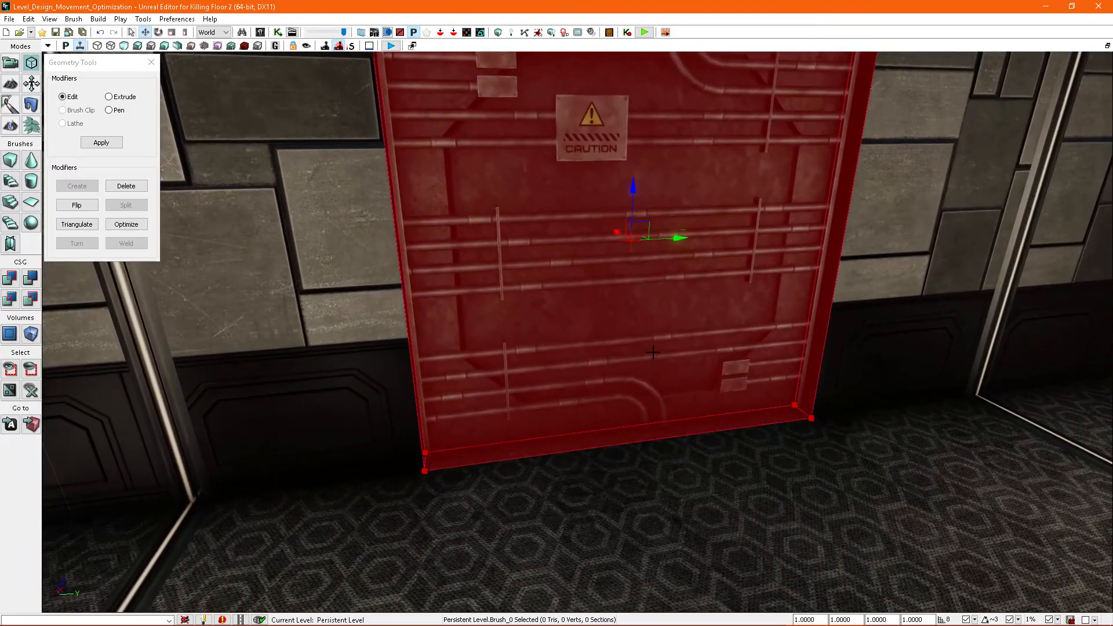
Leave geometry mode and create a BlockingVolume from the brush covering the pipe panel
click(904, 331)
click(624, 403)
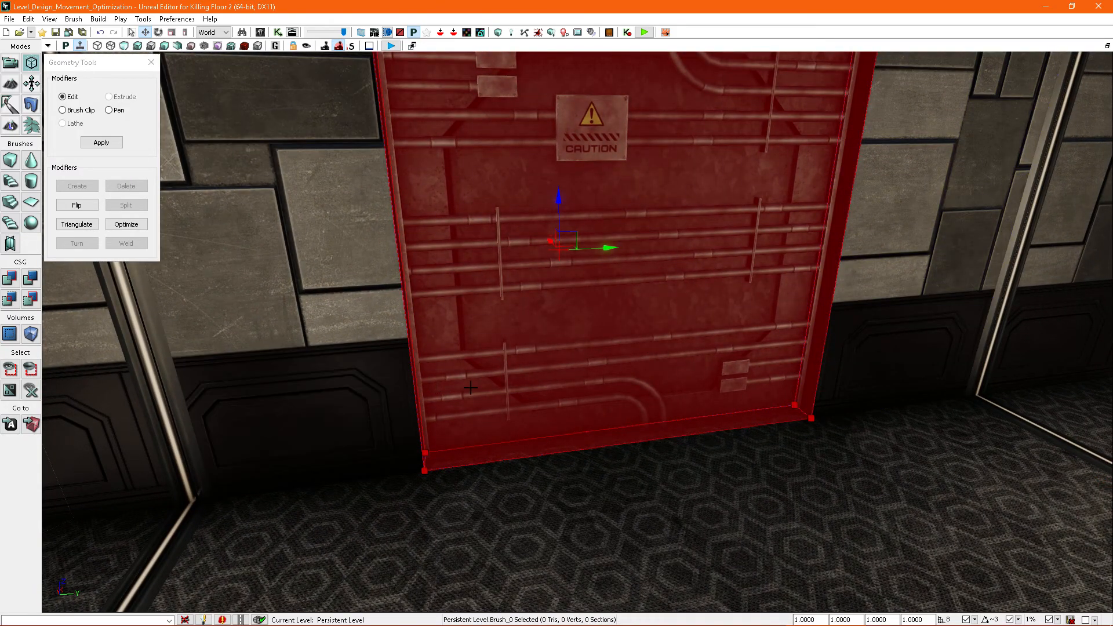
key(shift+1)
right_drag(624, 403, 642, 391)
click(31, 334)
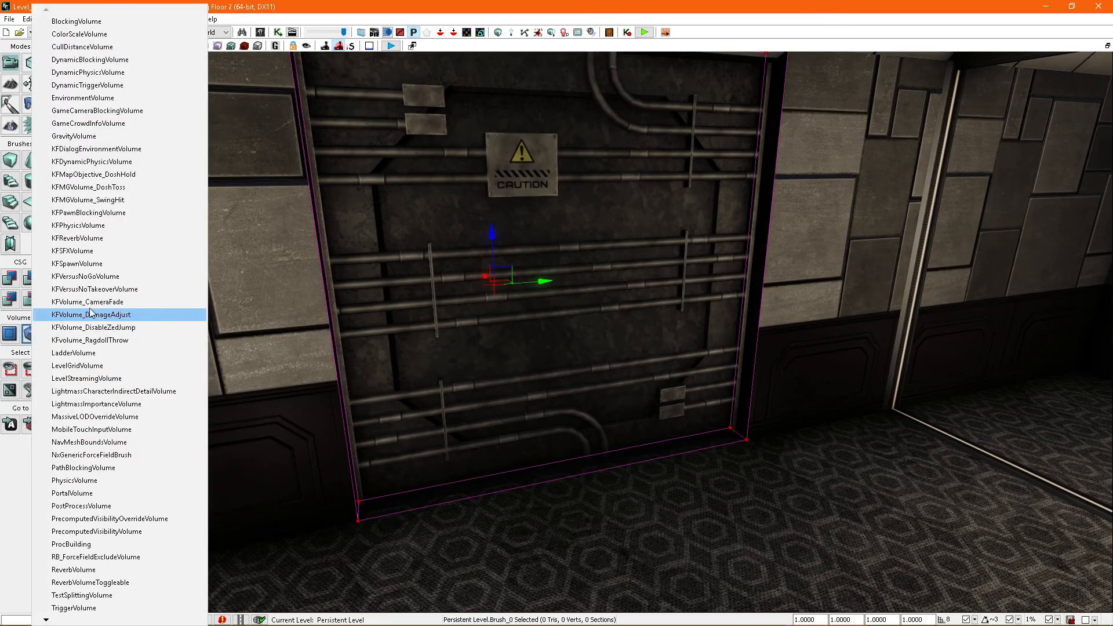
click(124, 23)
Play the level from the corridor floor and walk along the wall past the red lamp, shelf and pipe panel to test movement
right_drag(441, 352, 664, 316)
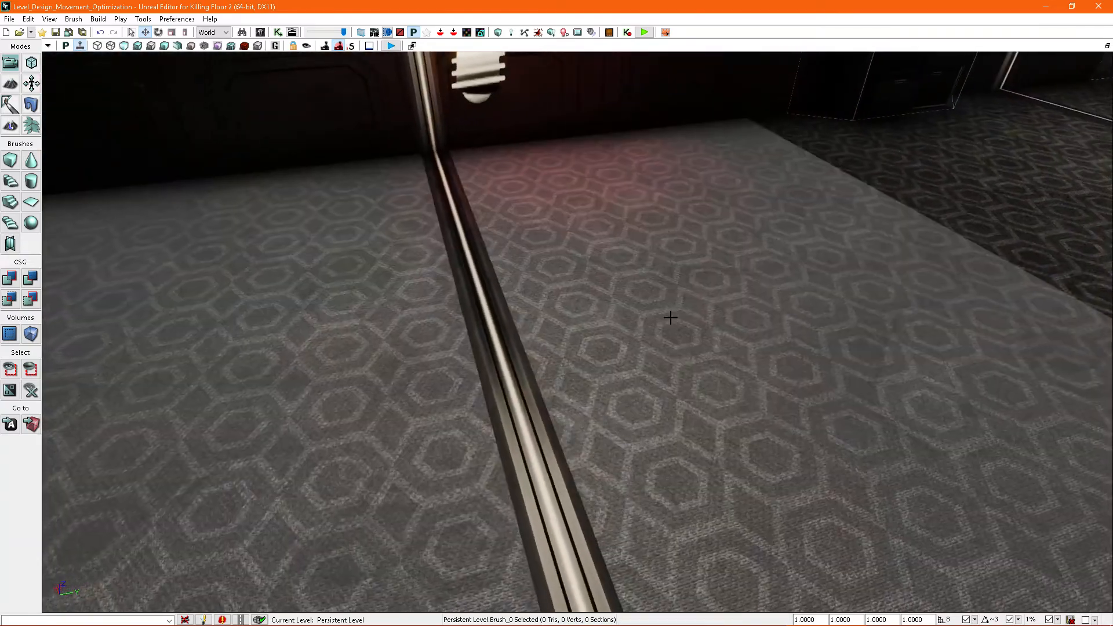
right_click(664, 316)
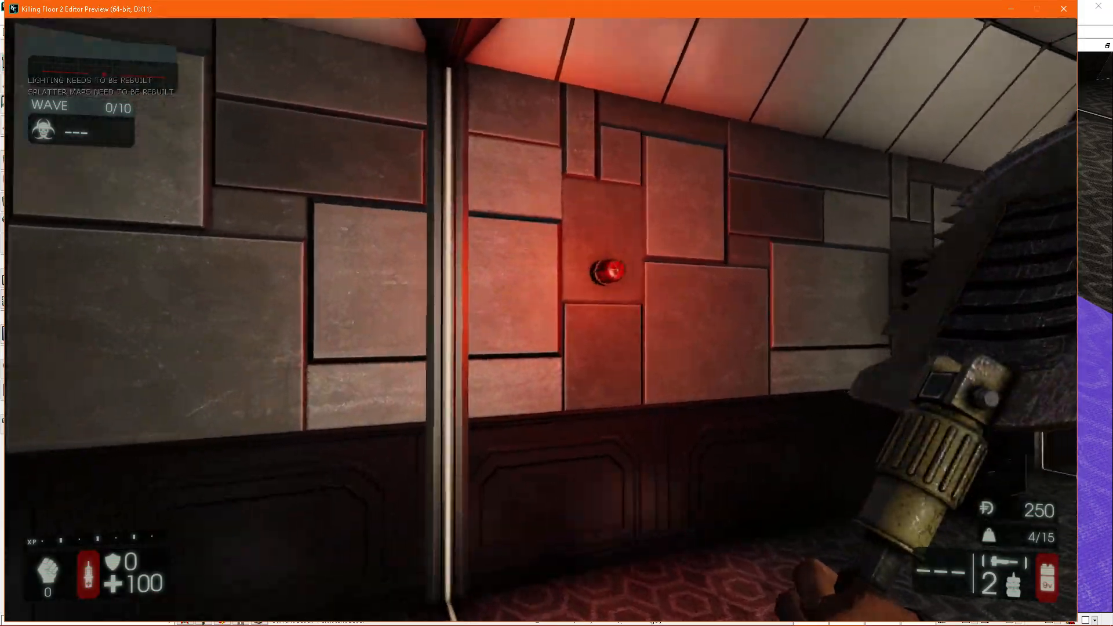
key(w)
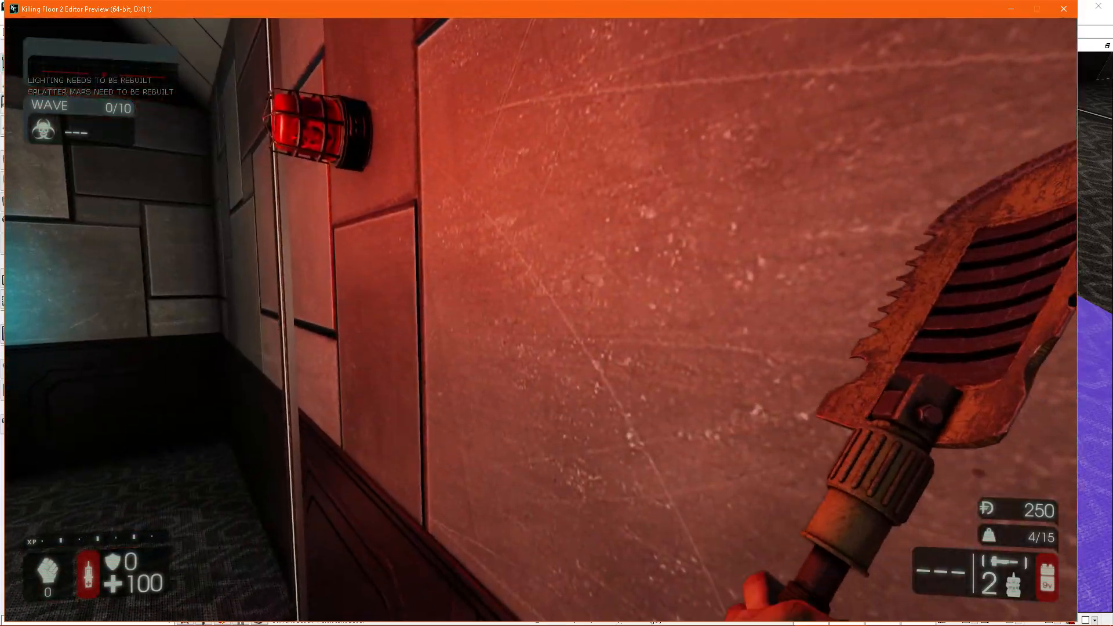
key(w)
key(w)
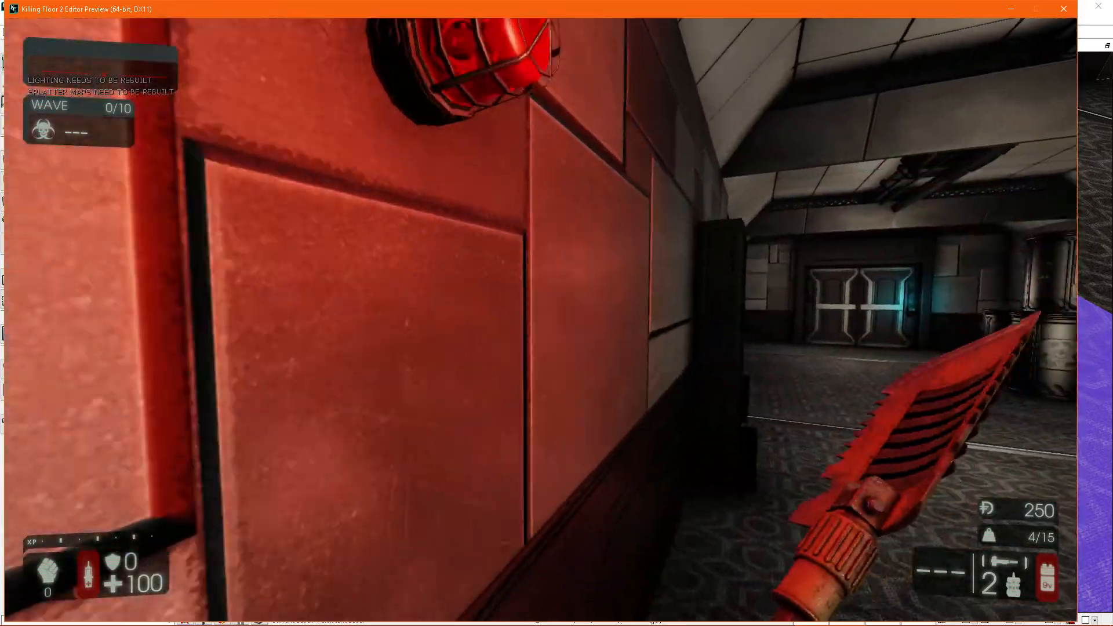
key(w)
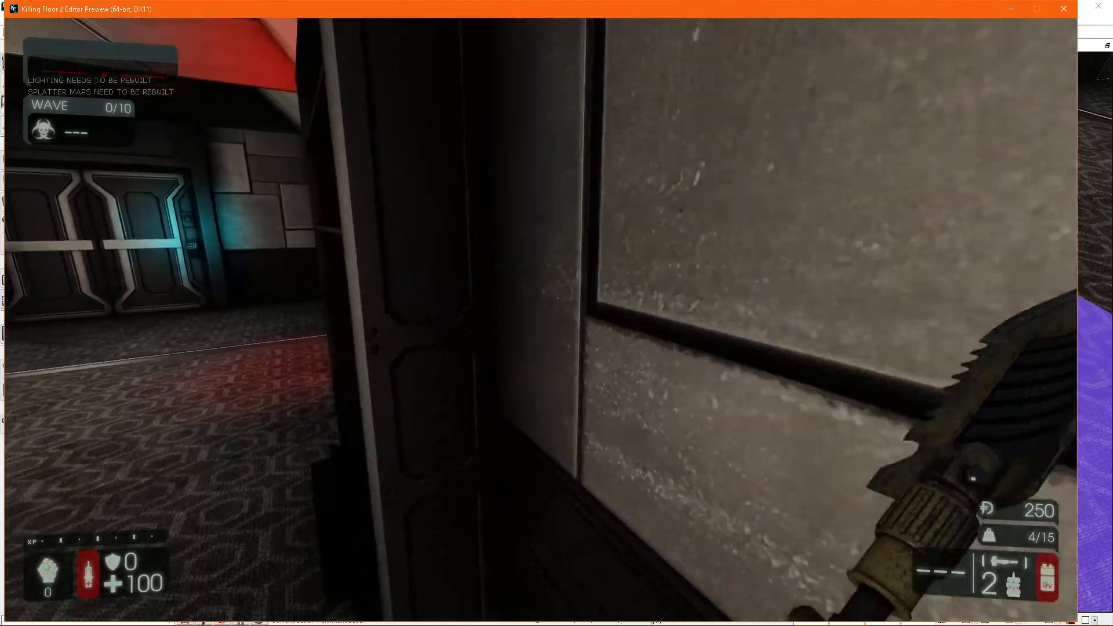
key(w)
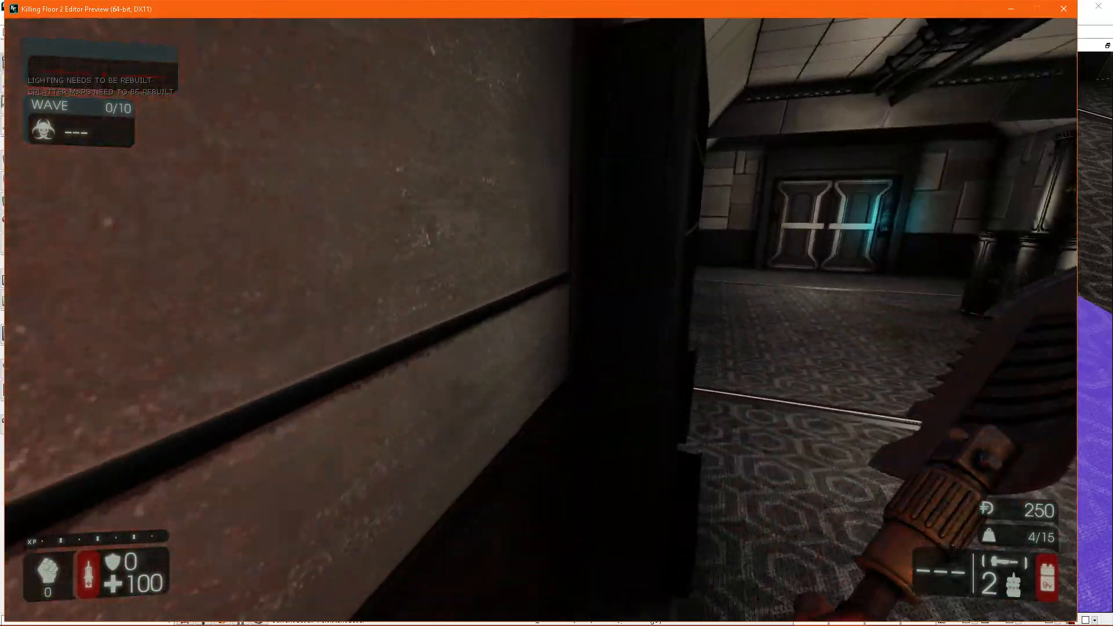
key(w)
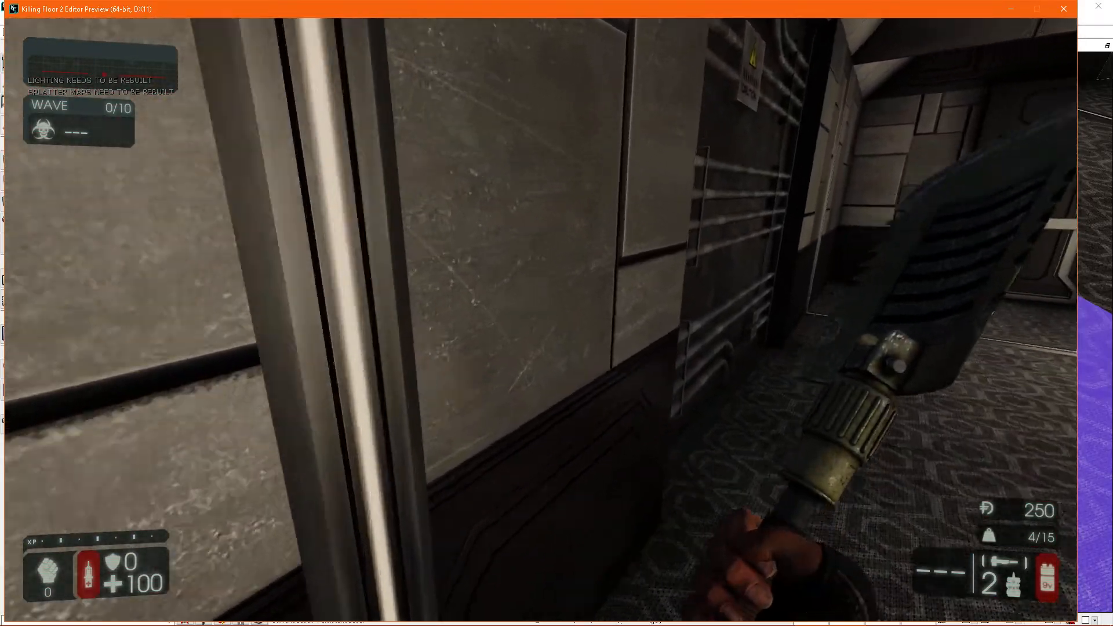
key(w)
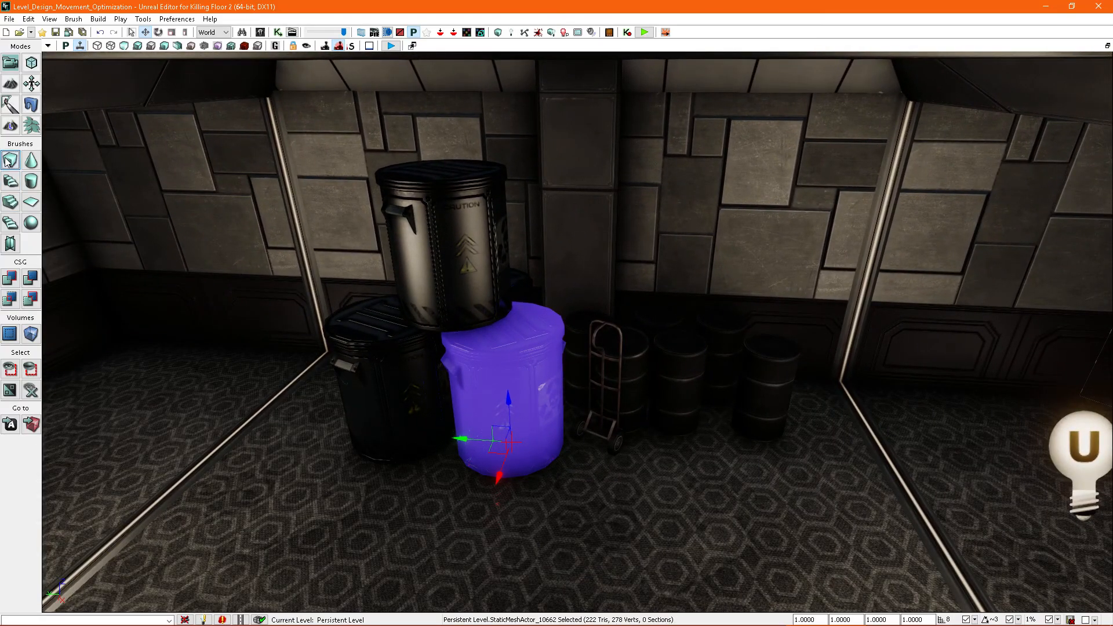
Build a cube brush and raise it in geometry mode around the stacked waste barrels and hand truck
click(7, 163)
mouse_move(400, 348)
right_down()
mouse_move(541, 282)
mouse_move(565, 348)
mouse_move(561, 388)
right_up()
key(shift+2)
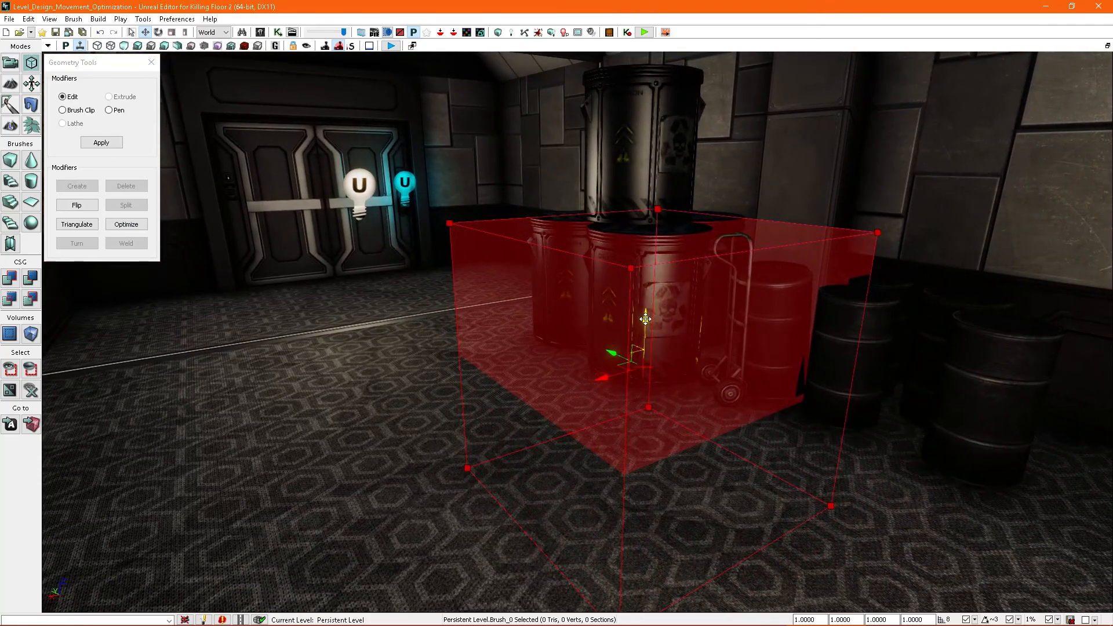
mouse_move(603, 278)
right_down()
mouse_move(597, 249)
mouse_move(565, 274)
mouse_move(521, 280)
right_up()
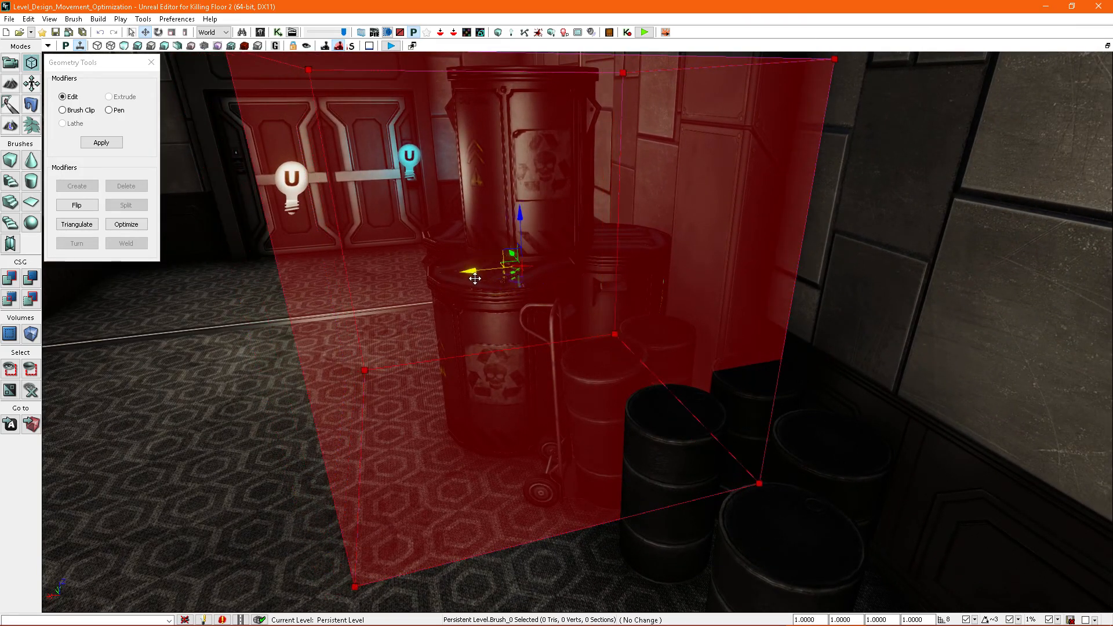
Move the brush's front and end faces so they enclose the stacked waste barrels
right_drag(496, 291, 516, 362)
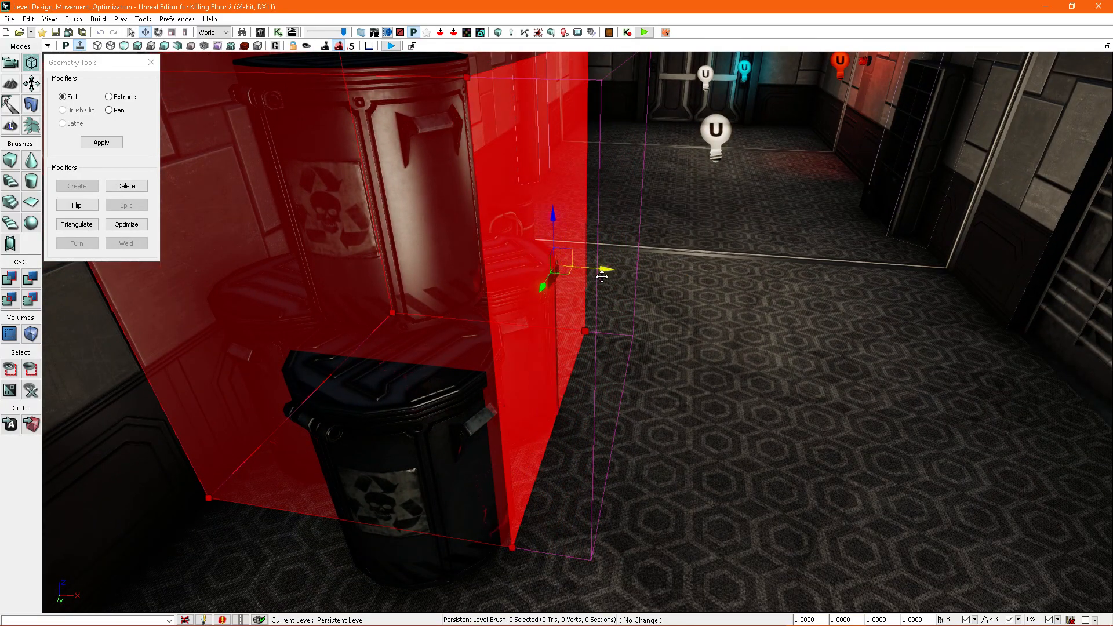
drag(605, 278, 603, 278)
mouse_move(603, 278)
right_down()
mouse_move(522, 279)
mouse_move(493, 293)
mouse_move(568, 290)
mouse_move(591, 313)
mouse_move(614, 301)
mouse_move(625, 358)
right_up()
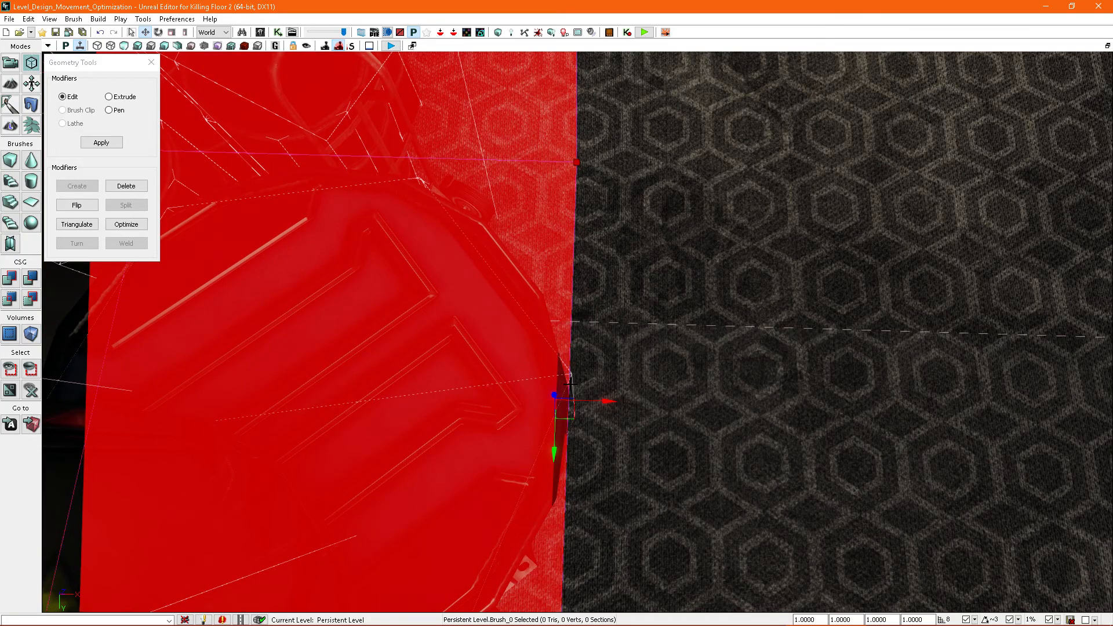
mouse_move(620, 362)
right_down()
mouse_move(685, 354)
mouse_move(657, 361)
right_up()
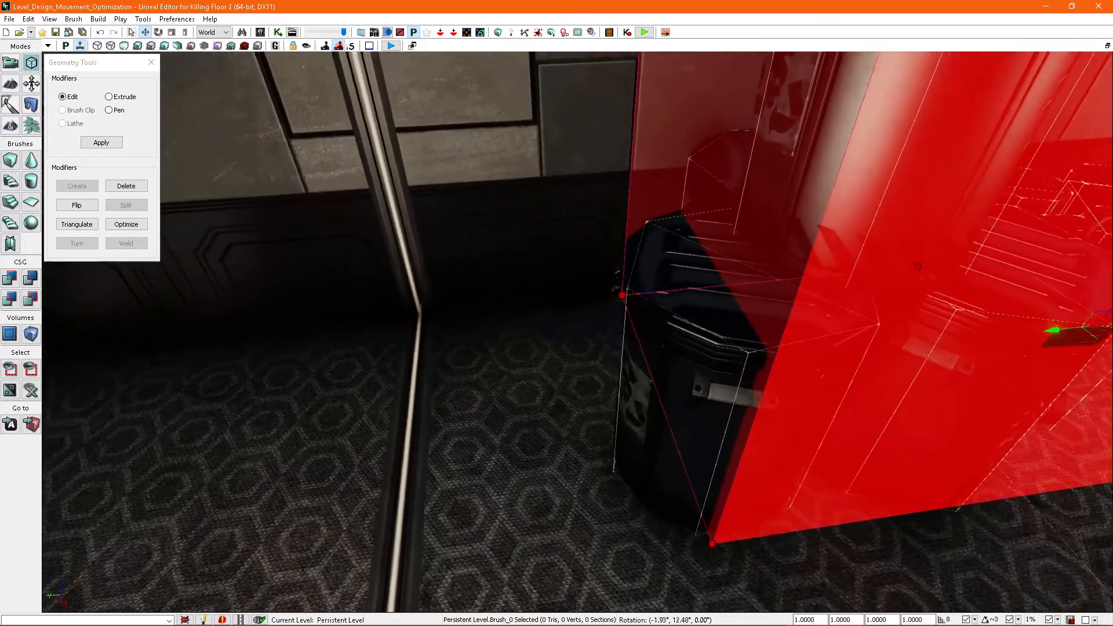
mouse_move(615, 287)
right_down()
mouse_move(643, 290)
mouse_move(615, 286)
mouse_move(658, 268)
mouse_move(633, 265)
right_up()
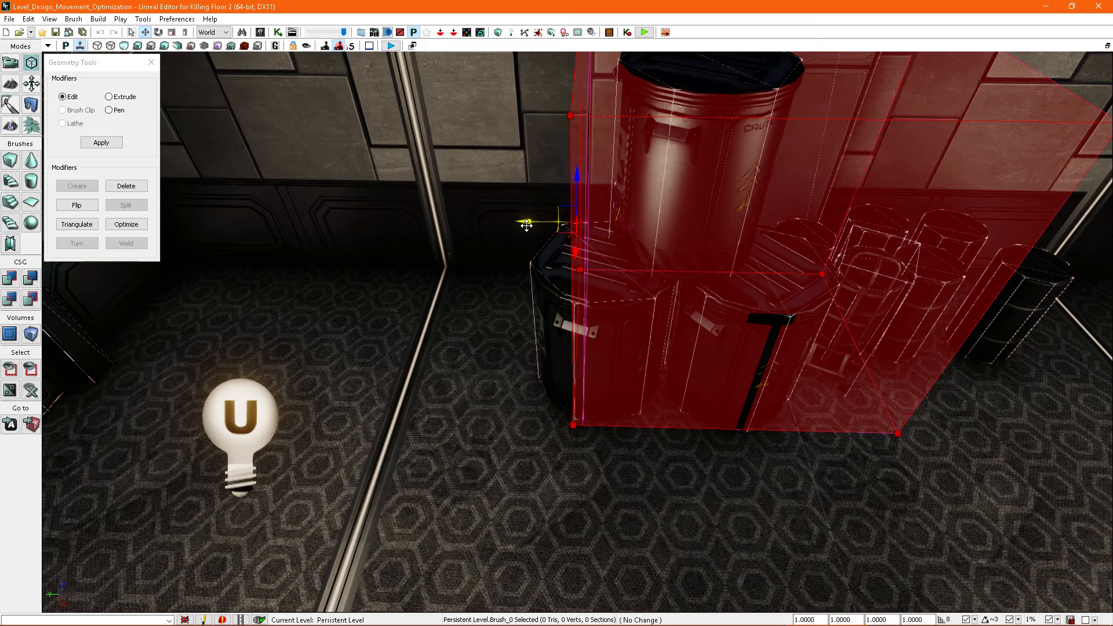
mouse_move(633, 265)
right_down()
mouse_move(704, 272)
mouse_move(675, 269)
mouse_move(638, 302)
mouse_move(644, 286)
mouse_move(568, 307)
mouse_move(581, 368)
mouse_move(577, 313)
mouse_move(623, 316)
right_up()
Split the brush's long front edge and shift the resulting vertical edge to the front of the waste barrels
click(568, 257)
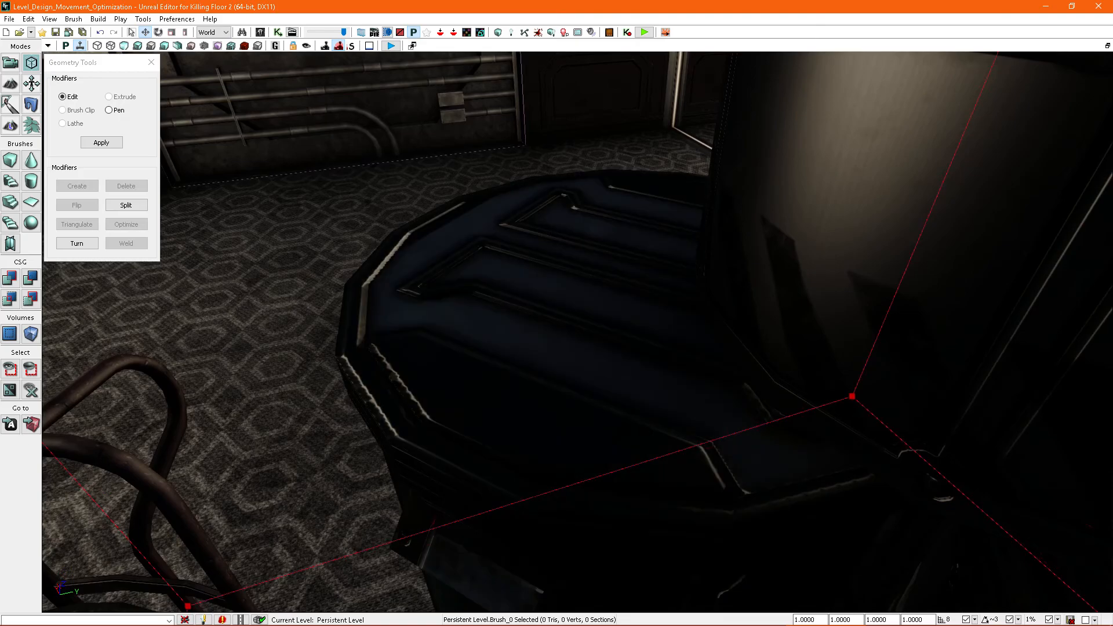
right_drag(536, 439, 586, 417)
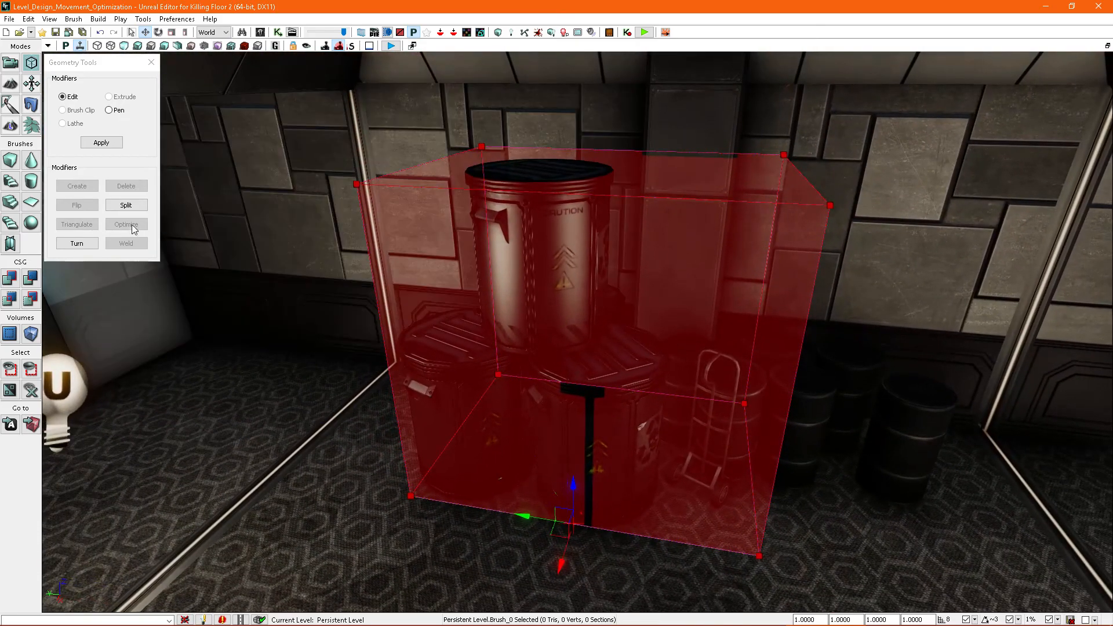
click(127, 212)
mouse_move(504, 347)
right_down()
mouse_move(510, 400)
mouse_move(492, 388)
mouse_move(530, 371)
mouse_move(539, 388)
mouse_move(505, 376)
mouse_move(730, 342)
mouse_move(756, 356)
mouse_move(749, 398)
mouse_move(652, 367)
right_up()
click(708, 318)
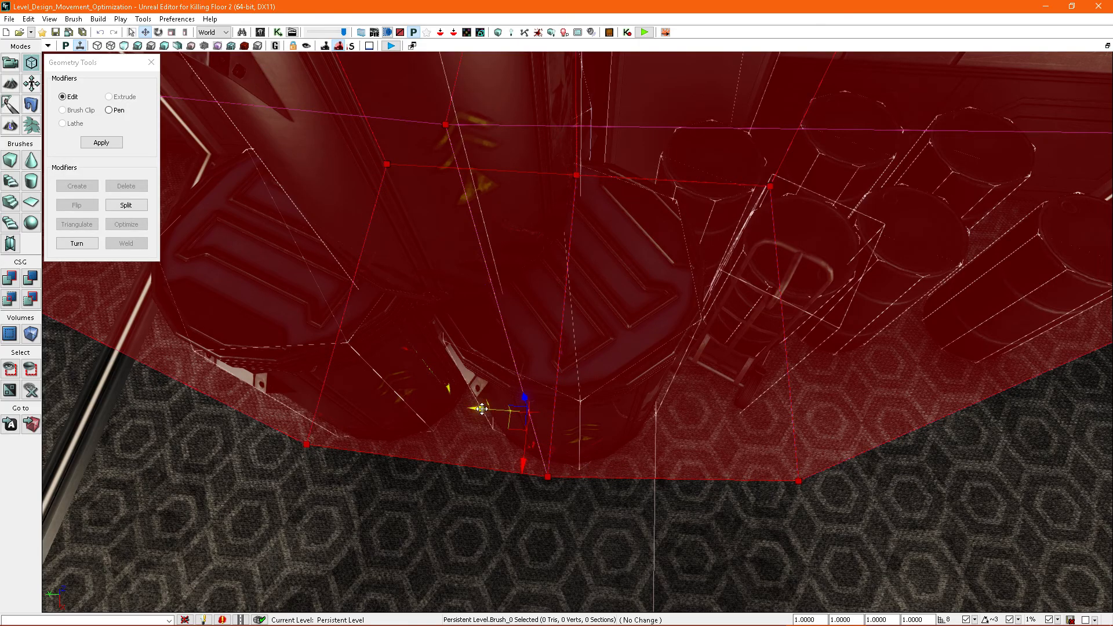
right_drag(523, 423, 438, 449)
Reposition the brush's end face so the volume extends over the small black barrels
click(632, 272)
right_drag(632, 272, 657, 269)
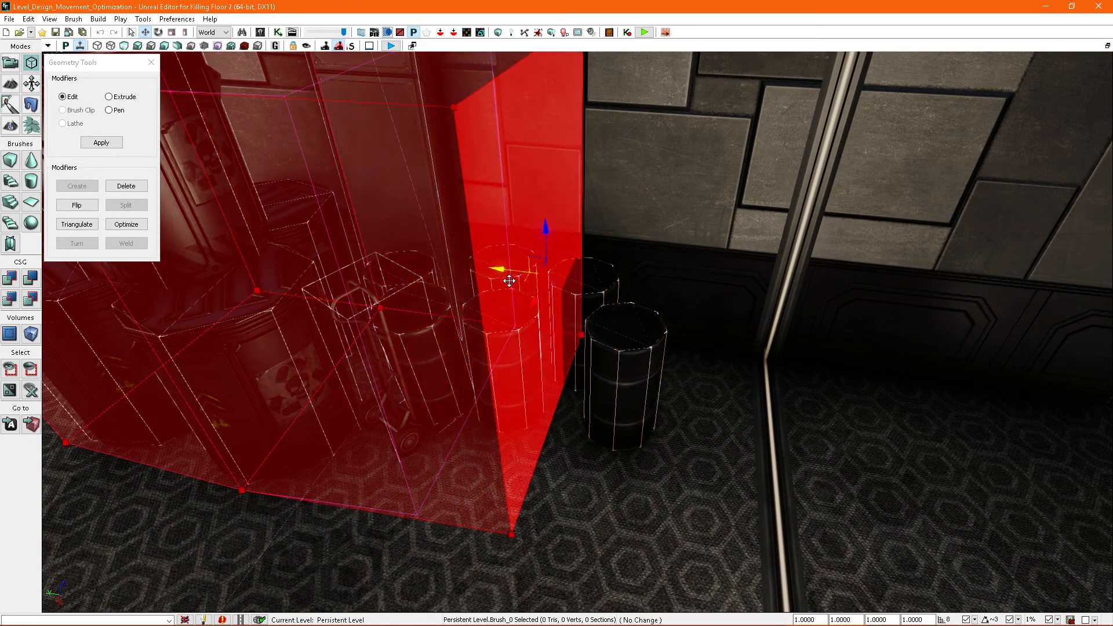
drag(616, 315, 613, 315)
mouse_move(511, 300)
right_down()
mouse_move(558, 302)
mouse_move(579, 329)
mouse_move(542, 323)
right_up()
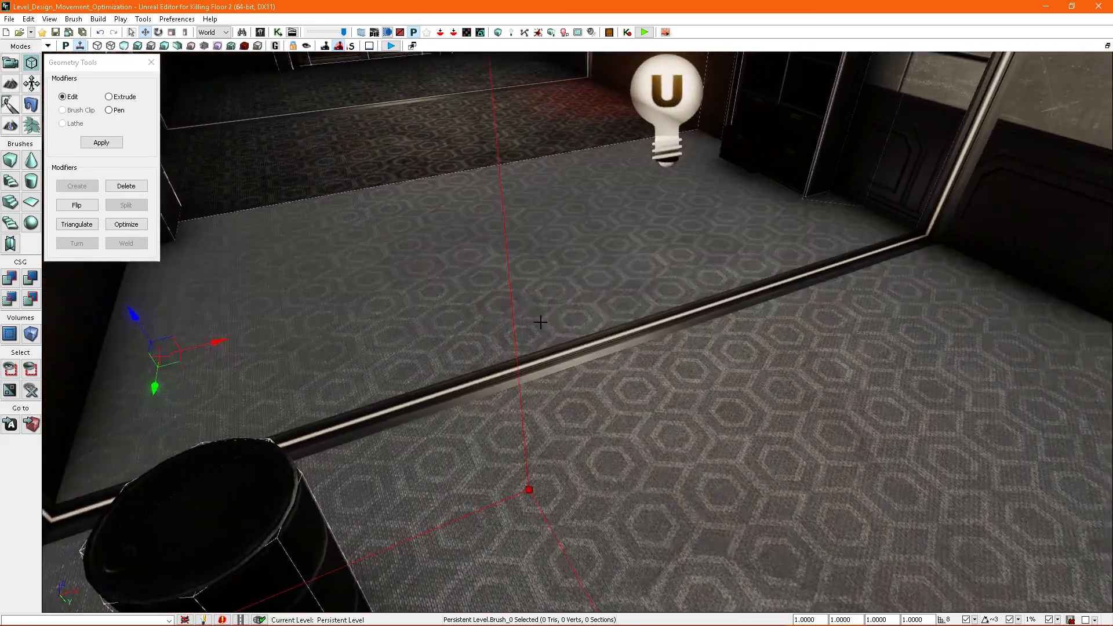
Move the outer front vertical edge toward the wall so the brush slopes along the small black barrels
click(519, 323)
right_drag(616, 298, 363, 353)
drag(336, 339, 417, 352)
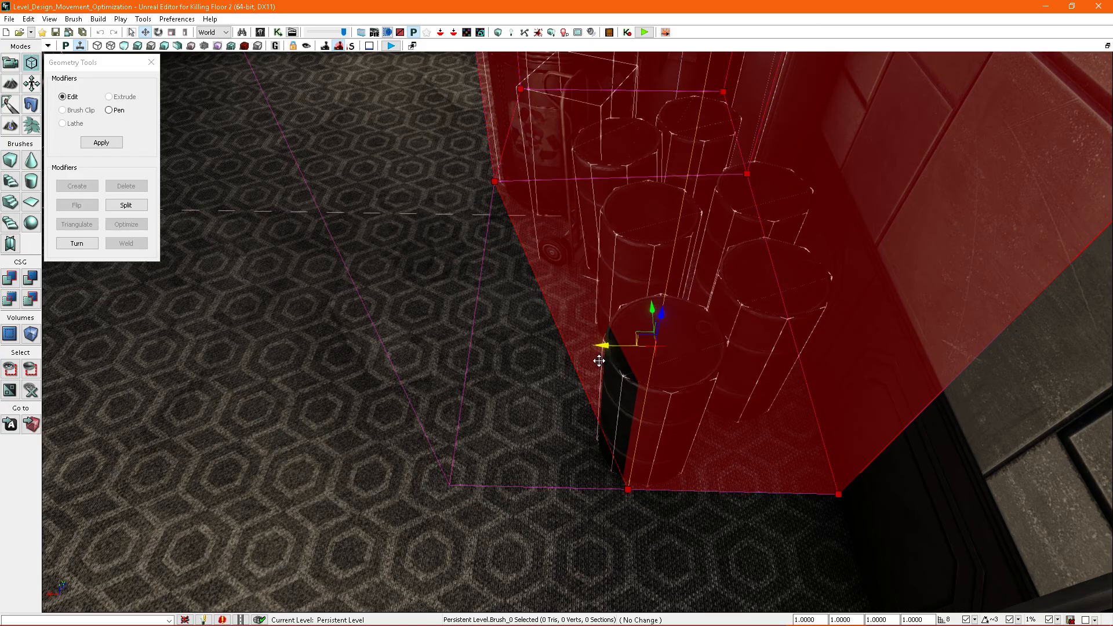
mouse_move(592, 361)
right_down()
mouse_move(626, 394)
mouse_move(594, 398)
right_up()
Move the brush's back vertical edges outward to the metal wall frames at both ends
mouse_move(725, 383)
right_down()
mouse_move(756, 371)
mouse_move(742, 377)
mouse_move(753, 392)
mouse_move(771, 388)
right_up()
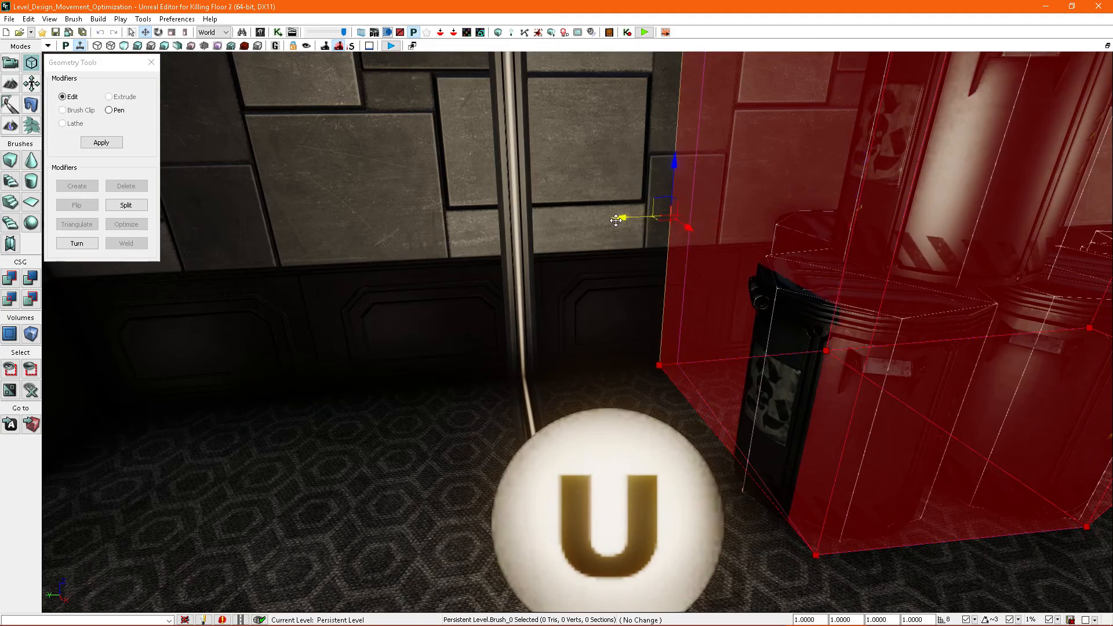
right_drag(539, 272, 461, 428)
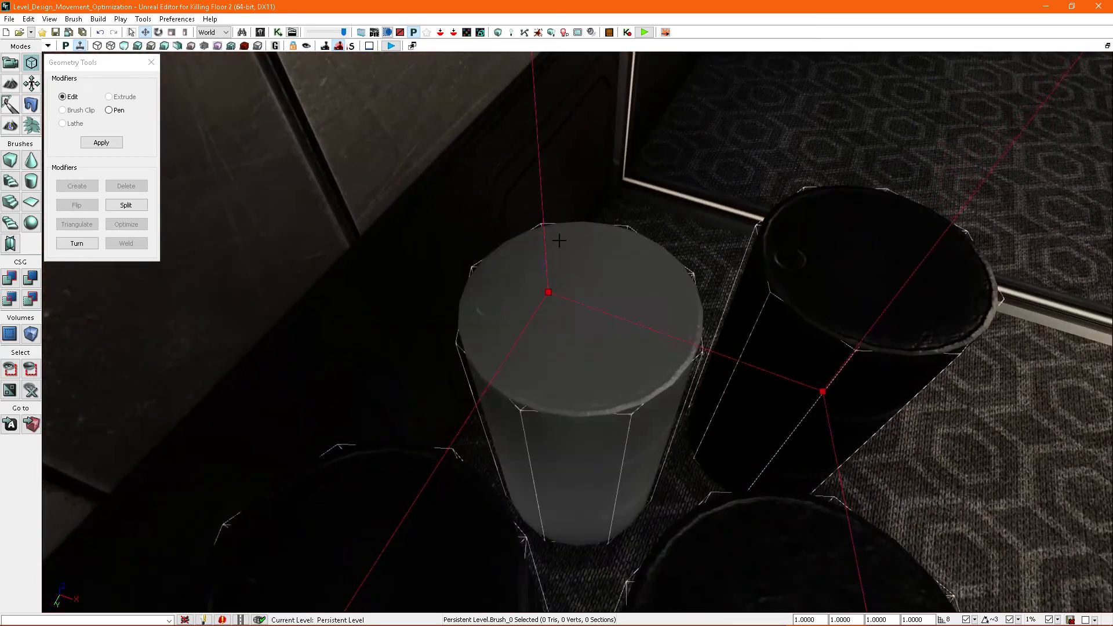
right_drag(561, 229, 516, 299)
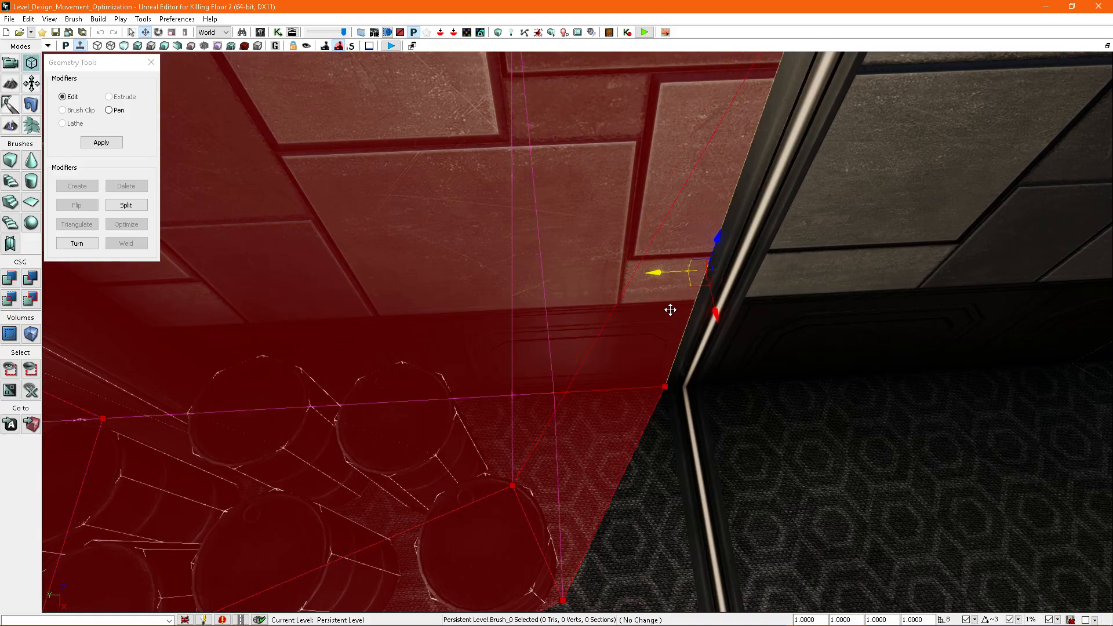
mouse_move(669, 310)
right_down()
mouse_move(637, 348)
mouse_move(633, 315)
mouse_move(637, 347)
mouse_move(642, 319)
mouse_move(664, 298)
mouse_move(621, 156)
mouse_move(641, 382)
right_up()
Select all of the brush's top faces and raise them above the upper waste barrel
click(640, 253)
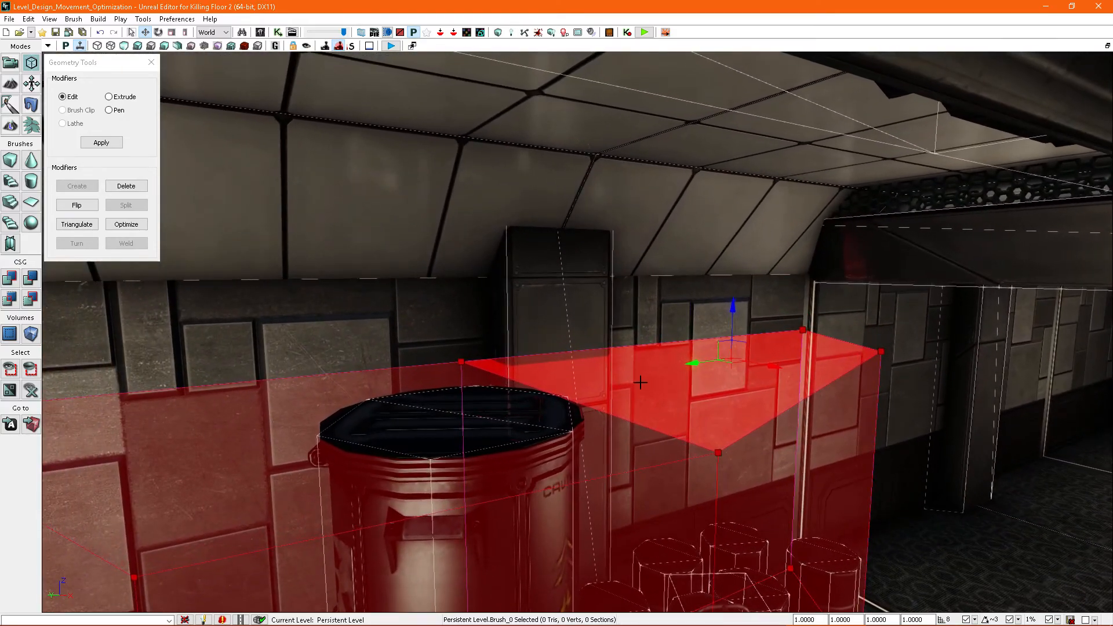
right_drag(503, 409, 671, 369)
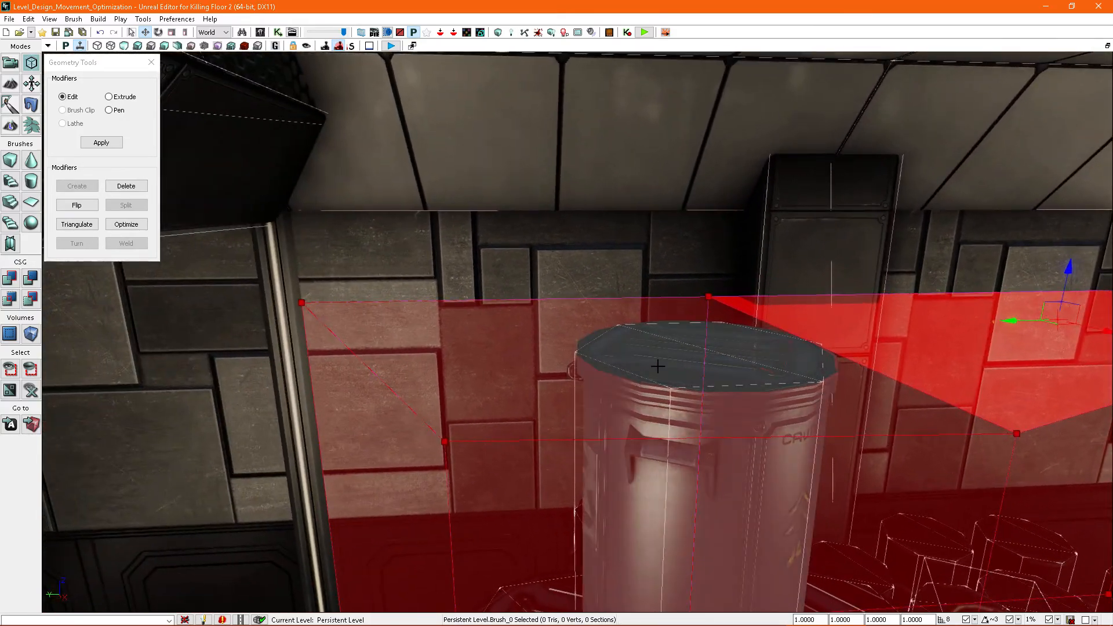
right_drag(506, 347, 833, 335)
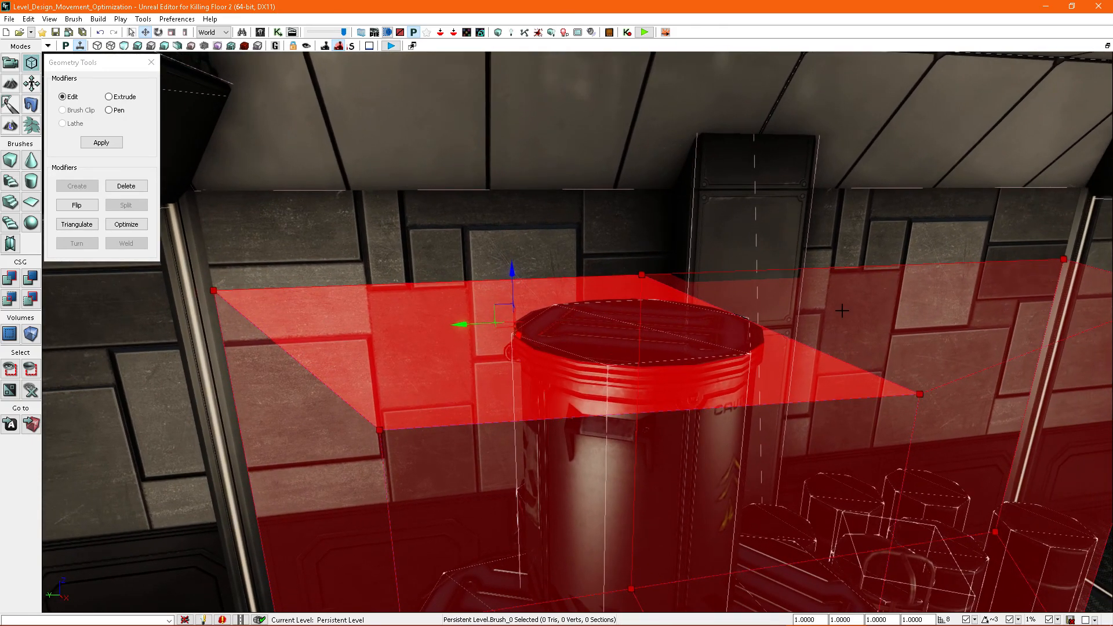
ctrl+click(872, 281)
right_drag(872, 281, 875, 307)
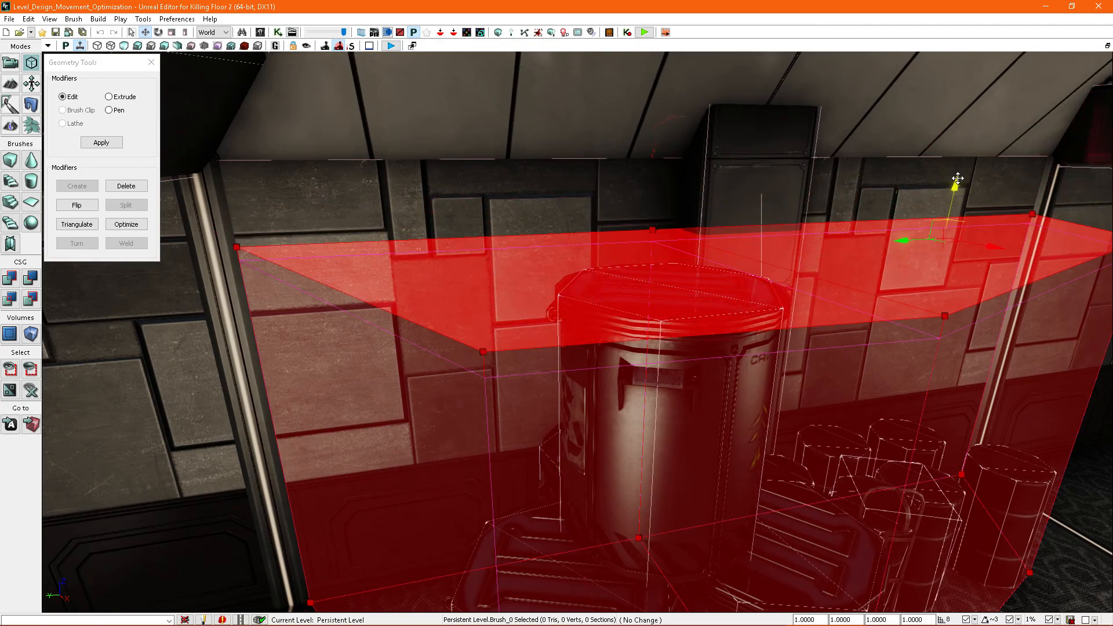
right_drag(798, 291, 913, 285)
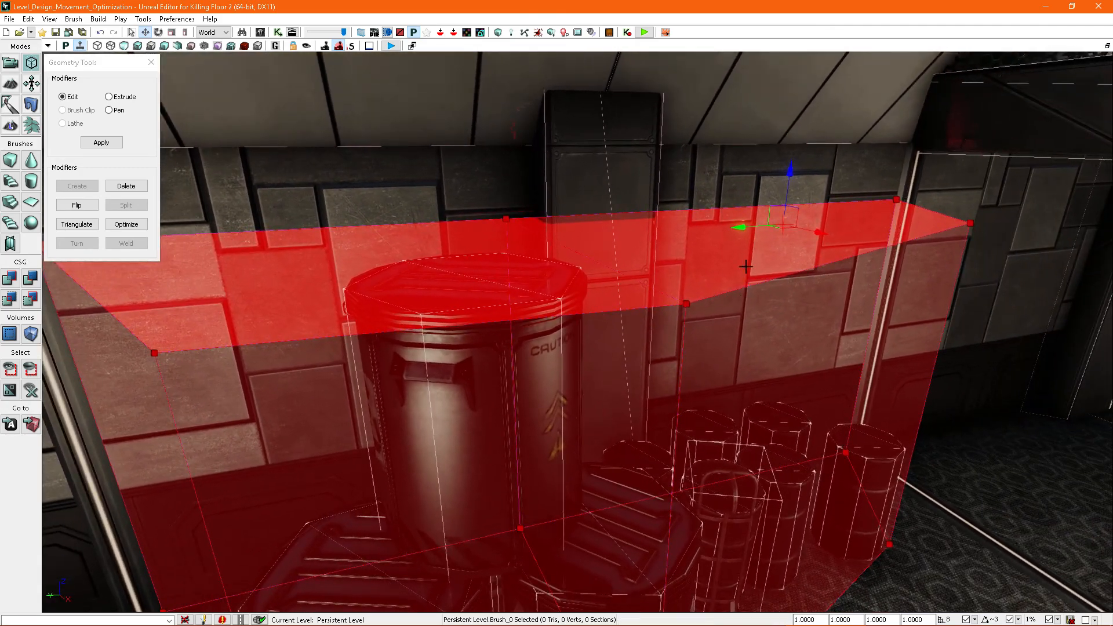
Clear the face selection, reselect the whole brush and optimize its geometry
click(709, 201)
click(705, 208)
mouse_move(706, 209)
right_down()
mouse_move(690, 211)
mouse_move(713, 220)
right_up()
click(891, 272)
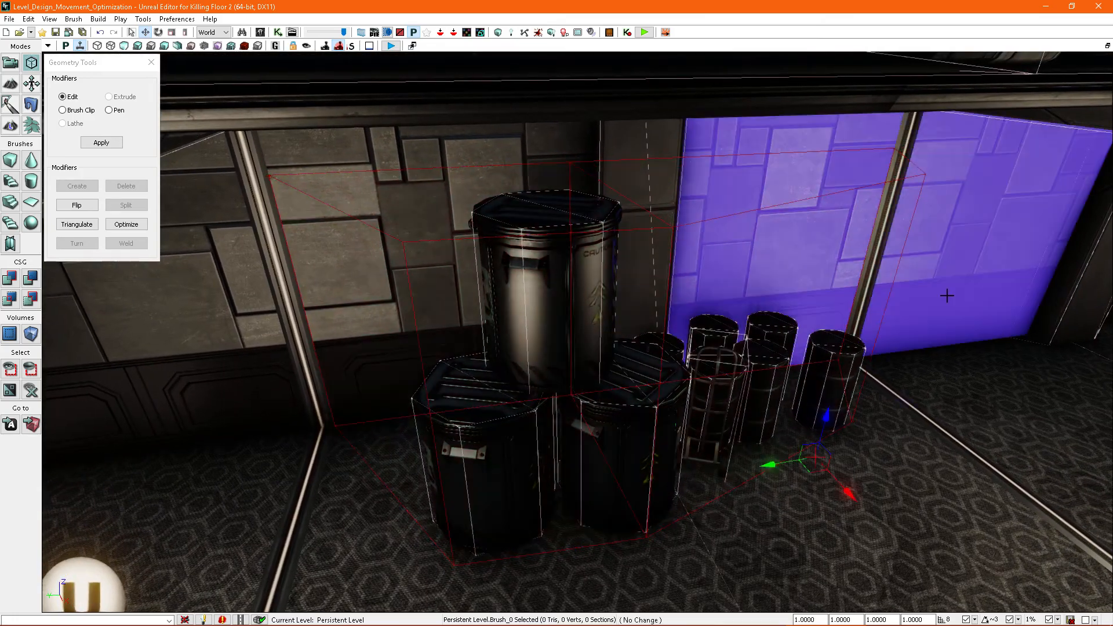
click(884, 280)
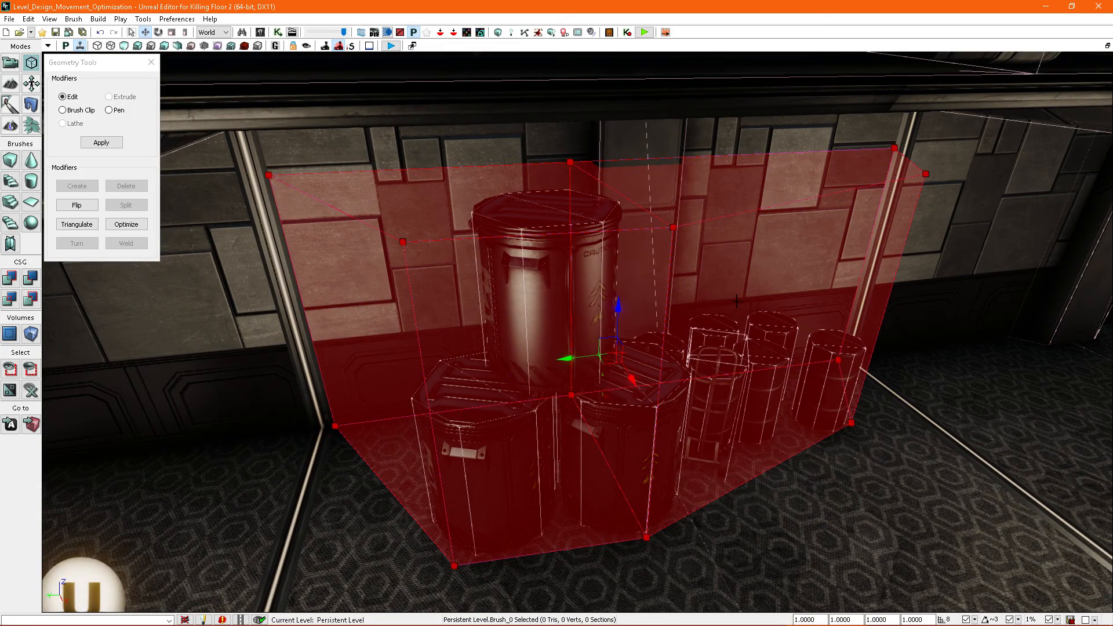
right_drag(742, 307, 699, 305)
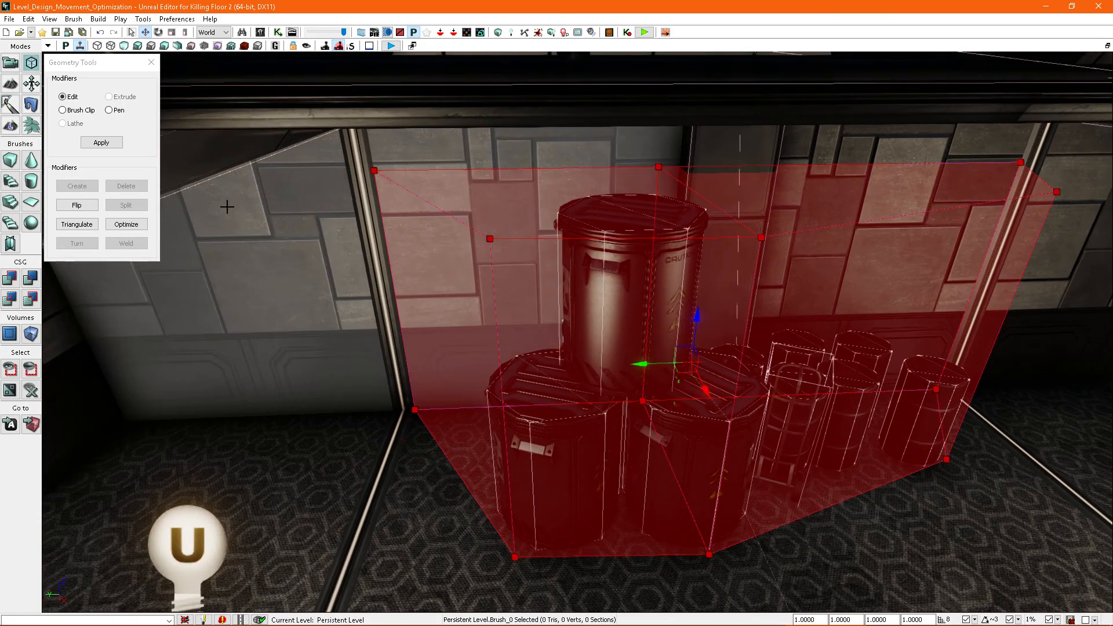
click(127, 232)
Raise the optimized brush's top face up to the corridor ceiling
right_drag(512, 308, 517, 298)
right_drag(682, 267, 639, 271)
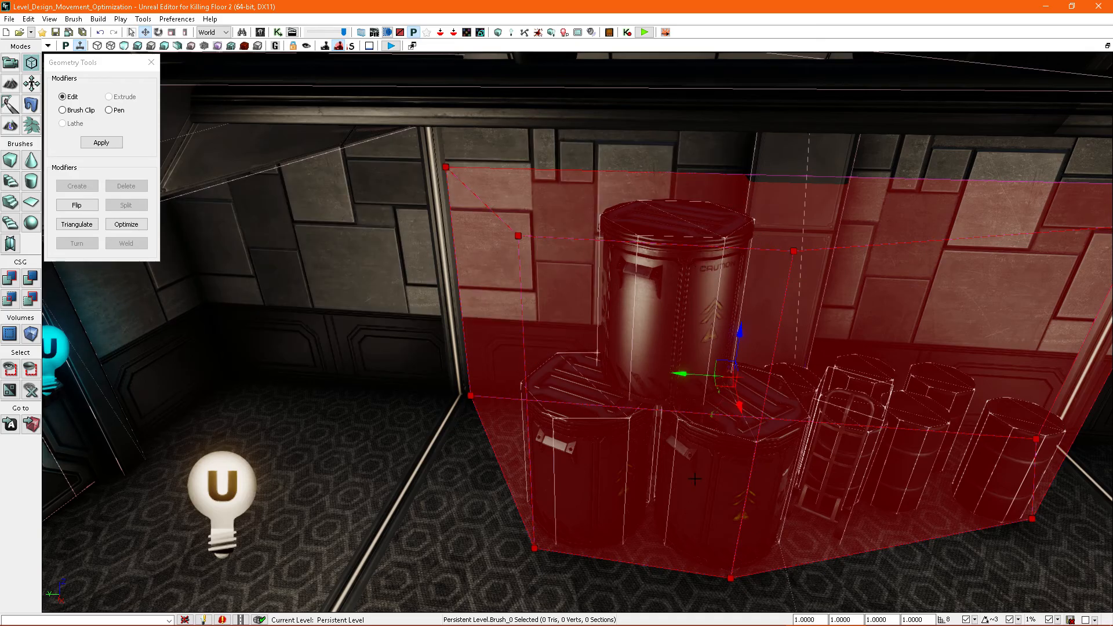
right_drag(719, 413, 678, 199)
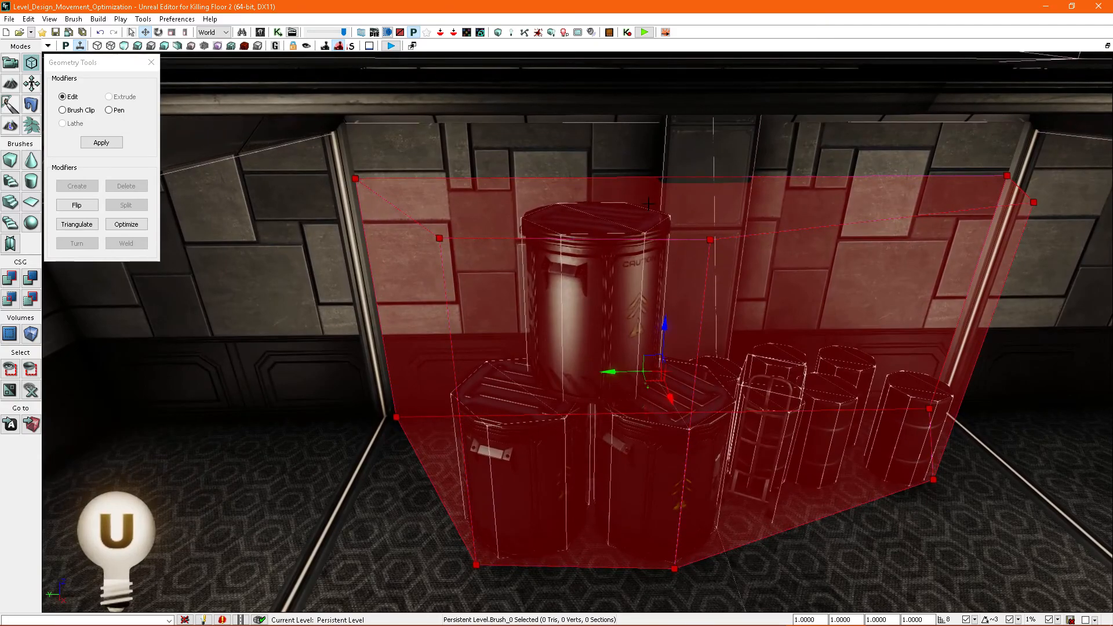
right_drag(656, 277, 670, 333)
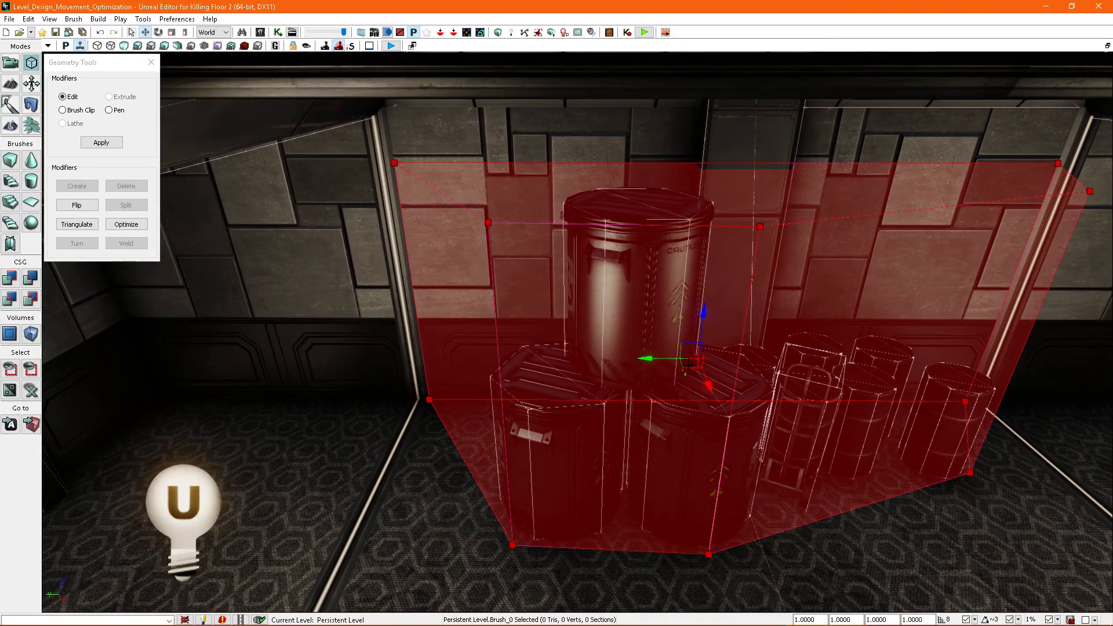
right_drag(689, 352, 682, 344)
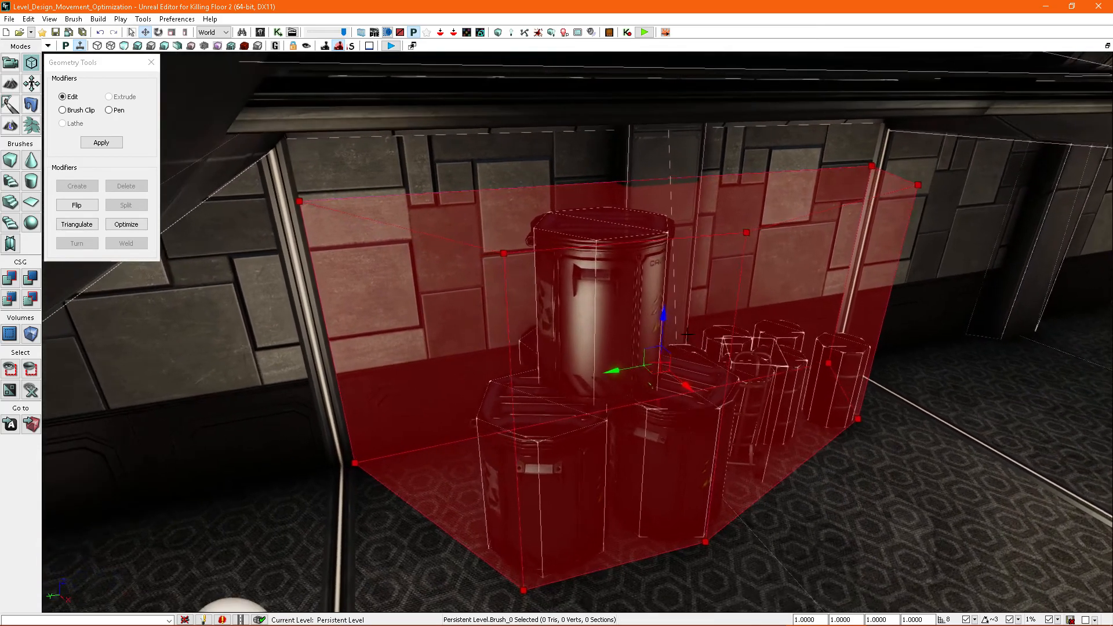
mouse_move(718, 255)
right_down()
mouse_move(697, 281)
mouse_move(740, 295)
mouse_move(722, 292)
right_up()
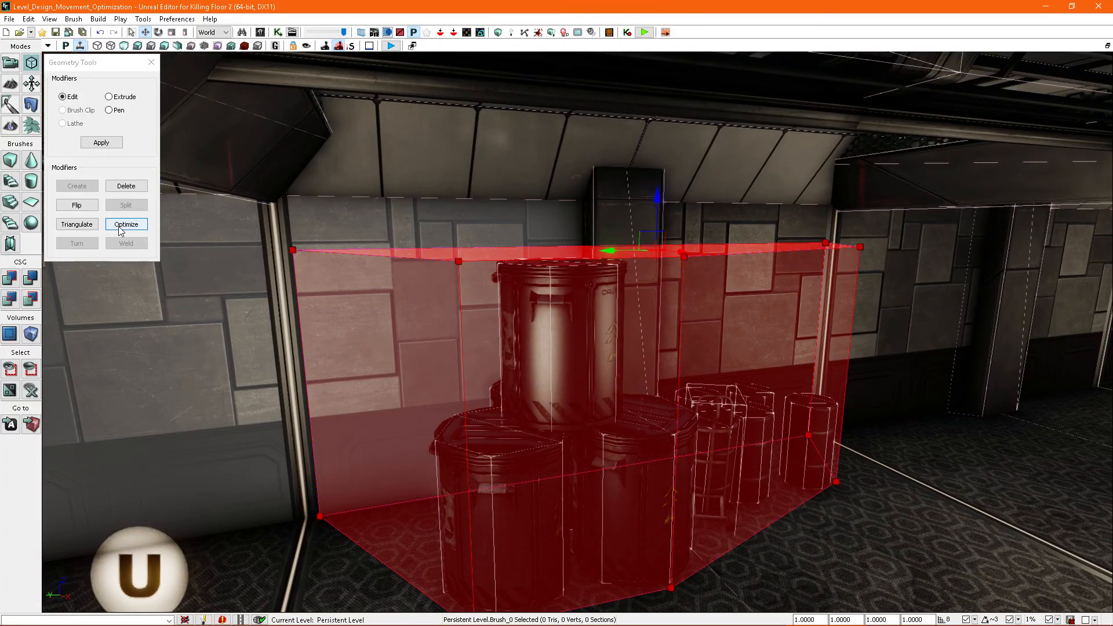
right_drag(479, 278, 471, 285)
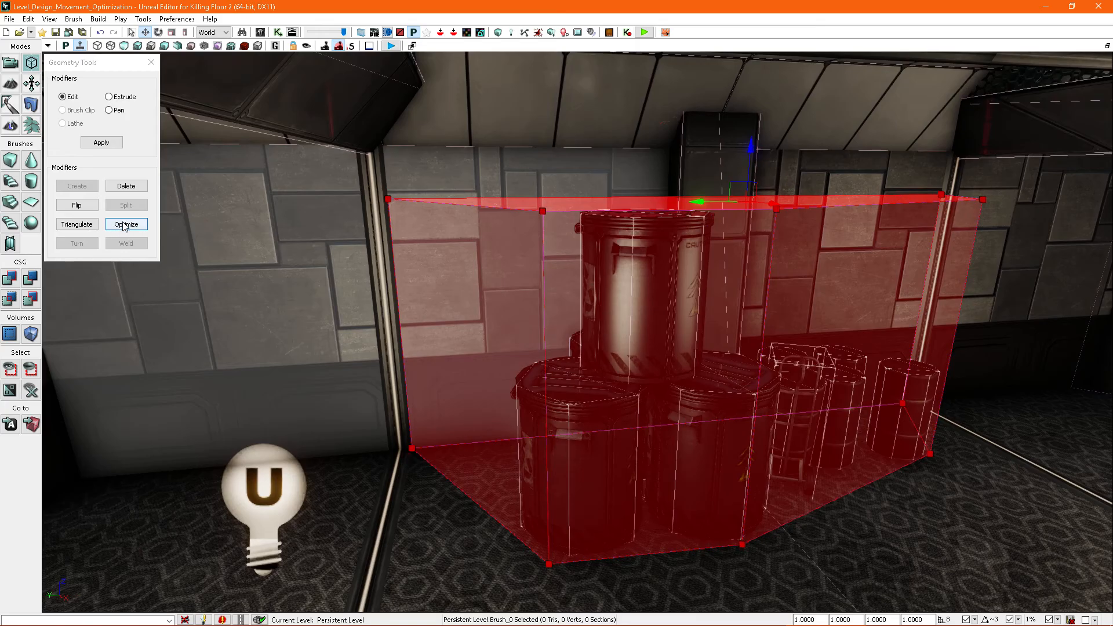
mouse_move(273, 248)
right_down()
mouse_move(294, 250)
mouse_move(298, 234)
right_up()
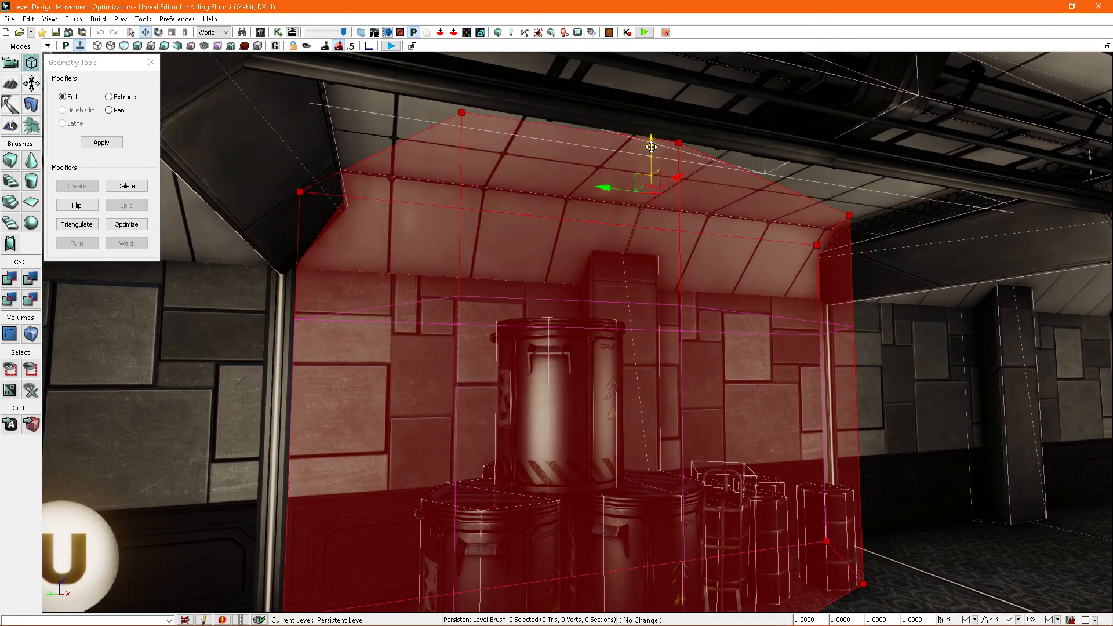
right_drag(655, 152, 656, 159)
Leave geometry mode and create a BlockingVolume from the brush enclosing the waste barrels and small black barrels
key(alt+c)
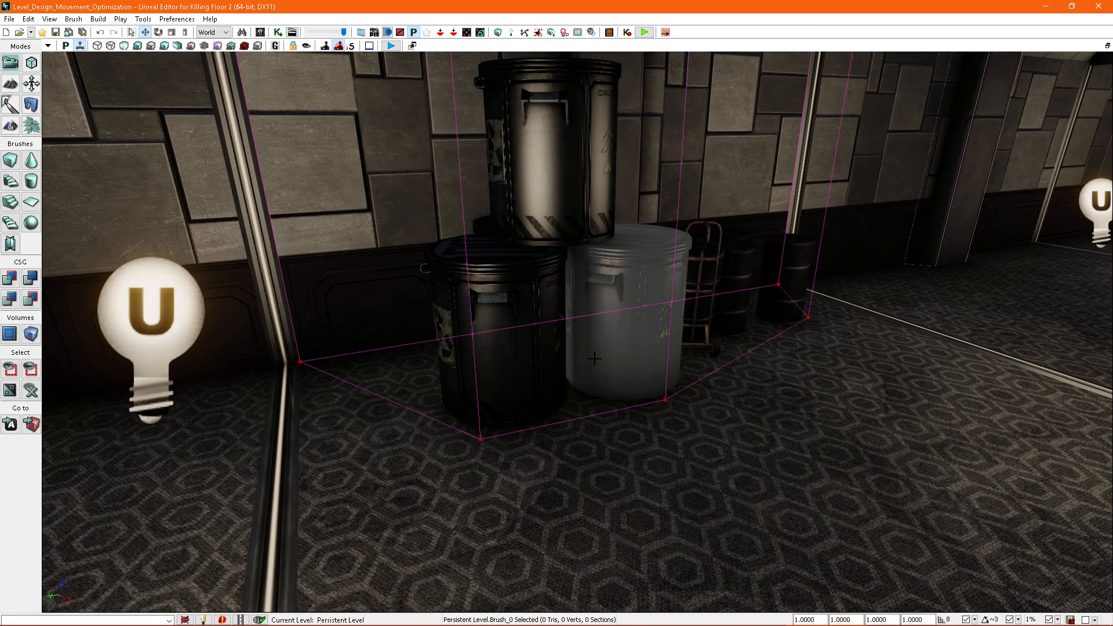
right_drag(594, 359, 636, 372)
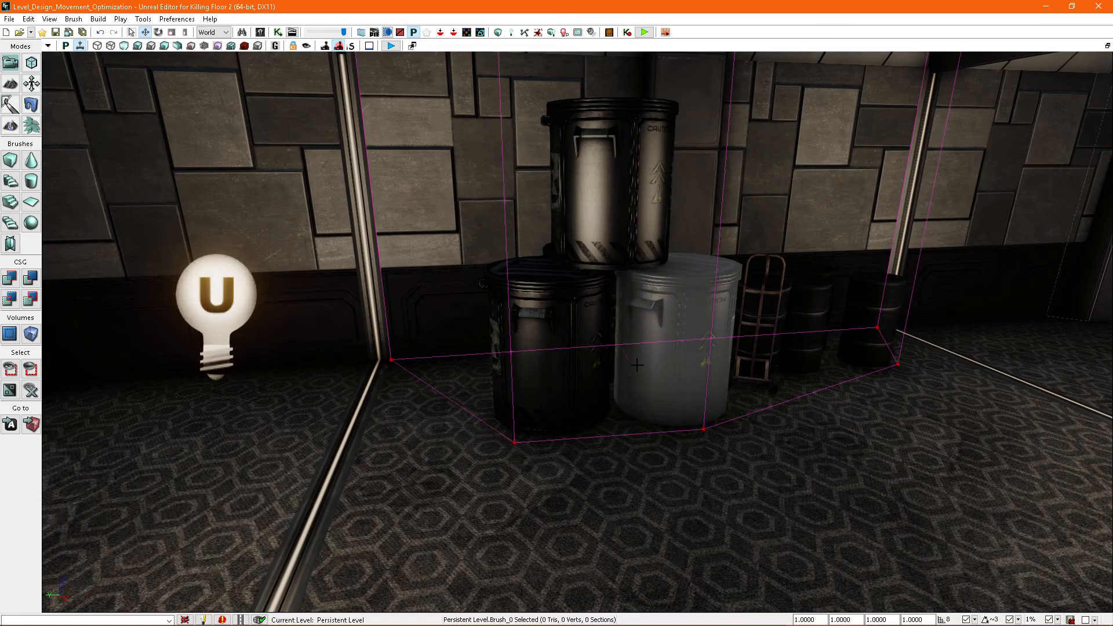
mouse_move(637, 335)
right_down()
mouse_move(628, 338)
mouse_move(661, 328)
mouse_move(697, 368)
mouse_move(697, 350)
mouse_move(700, 360)
right_up()
click(882, 422)
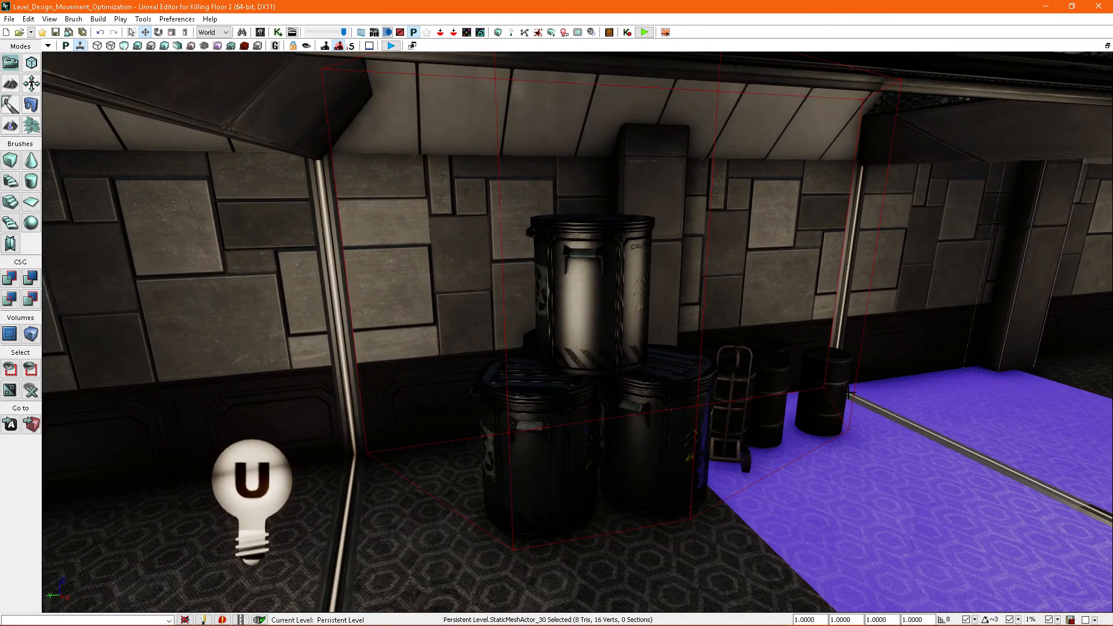
click(361, 400)
right_drag(156, 395, 175, 404)
key(b)
key(b)
click(31, 334)
click(92, 27)
Play the level from the corridor floor and walk along the barrels and wall frame to test movement
mouse_move(221, 215)
right_down()
mouse_move(285, 265)
mouse_move(466, 86)
mouse_move(623, 313)
right_up()
key(b)
right_click(626, 464)
click(654, 456)
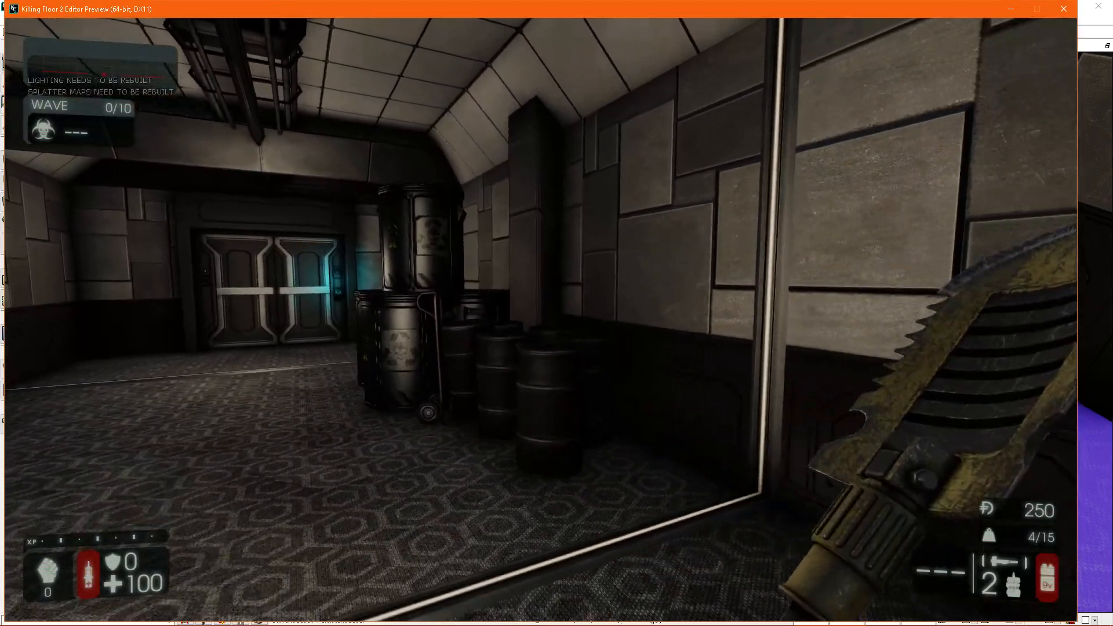
key(w)
key(a)
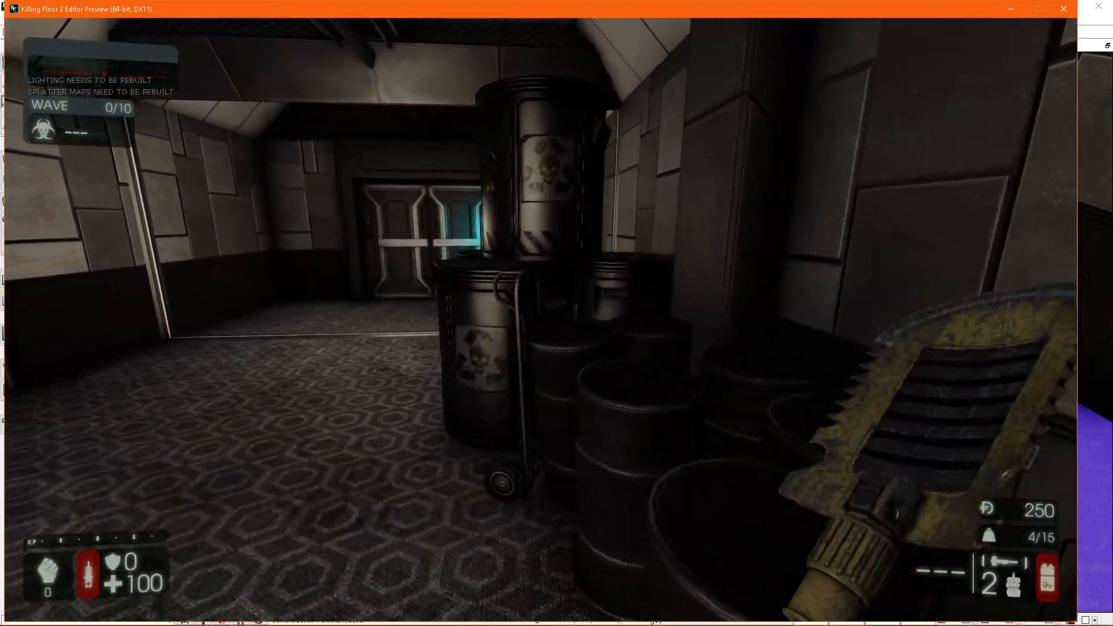
key(w)
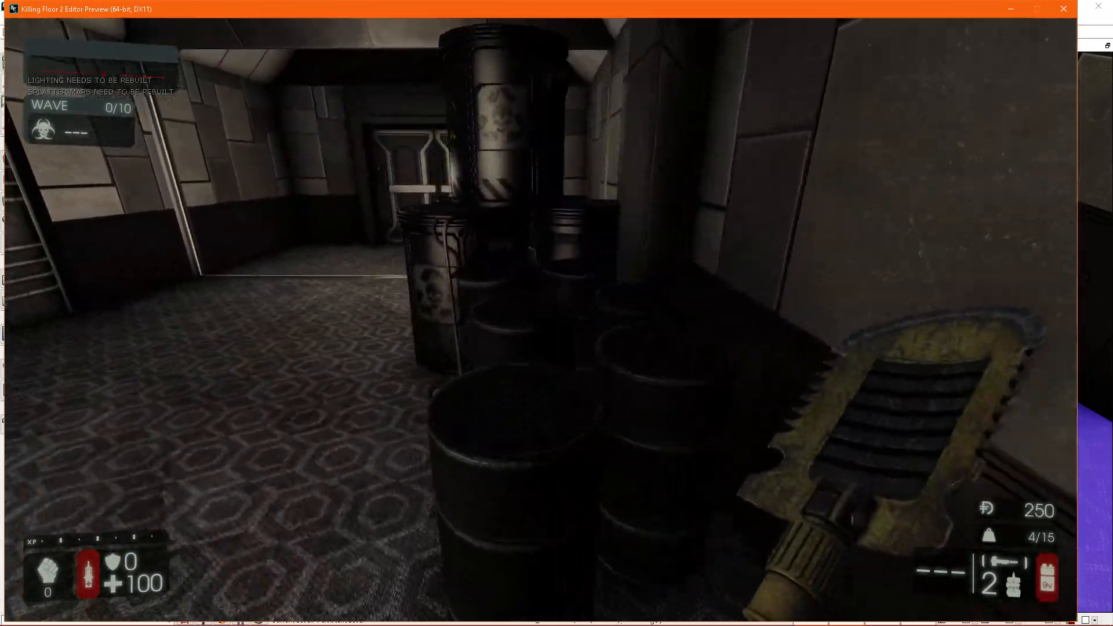
key(a)
key(w)
key(w)
key(a)
key(w)
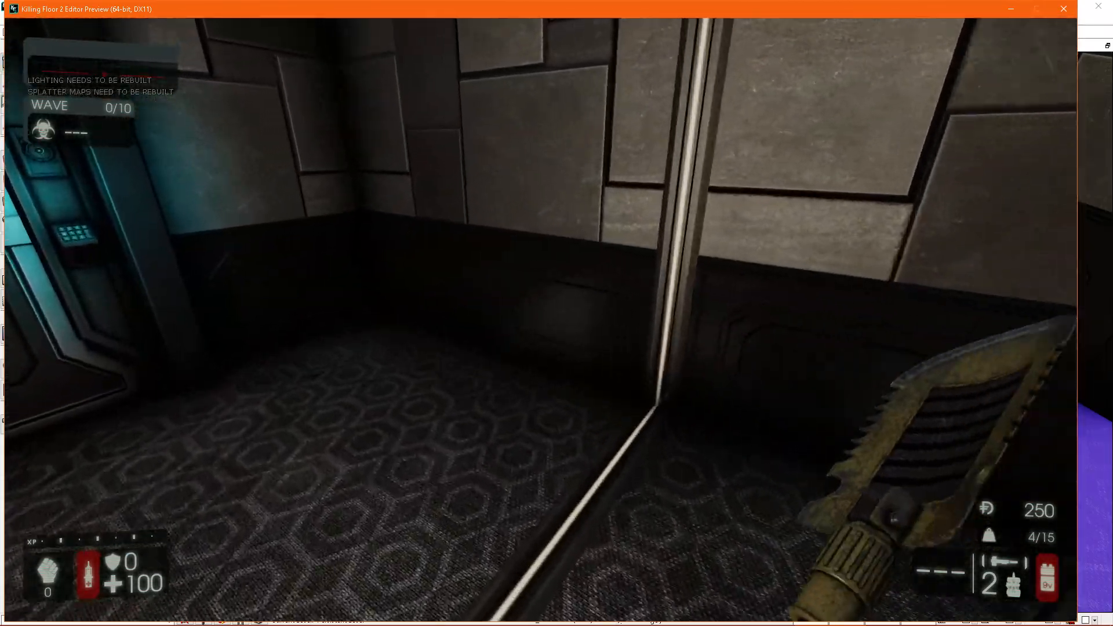
Walk back and forth along the barrels, hand truck and wall frame to test the blocking volume's collision, and end the playtest
key(w)
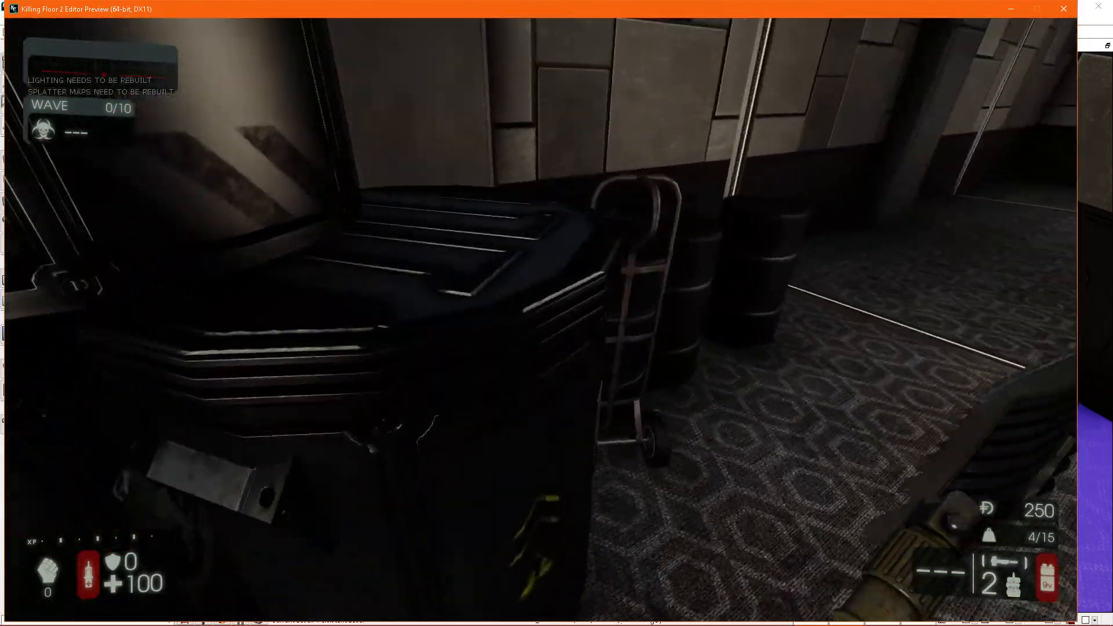
key(w)
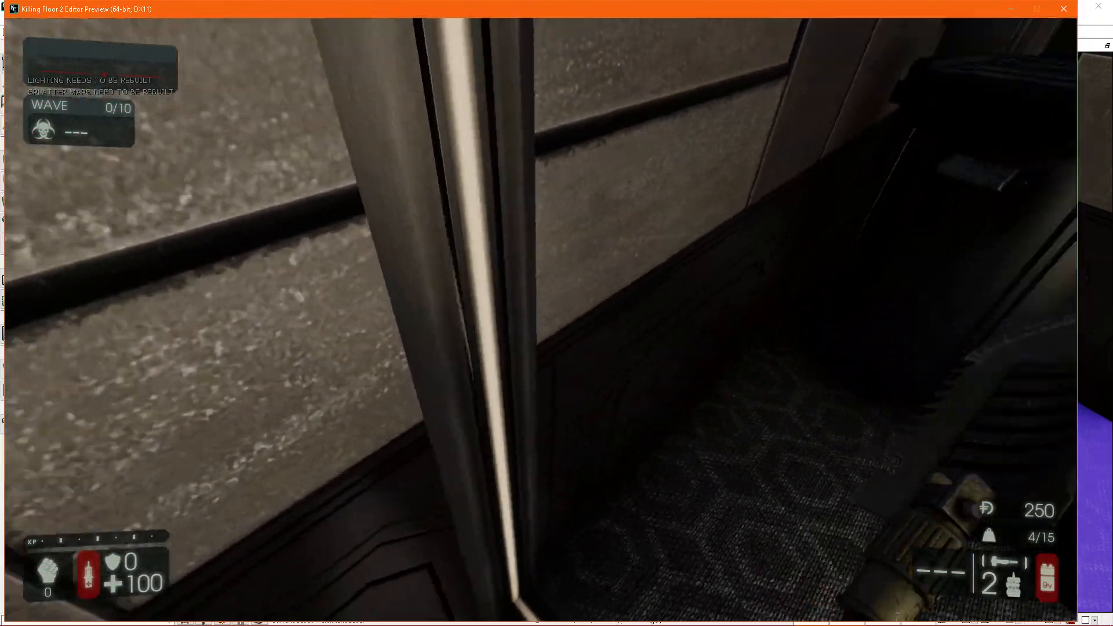
key(w)
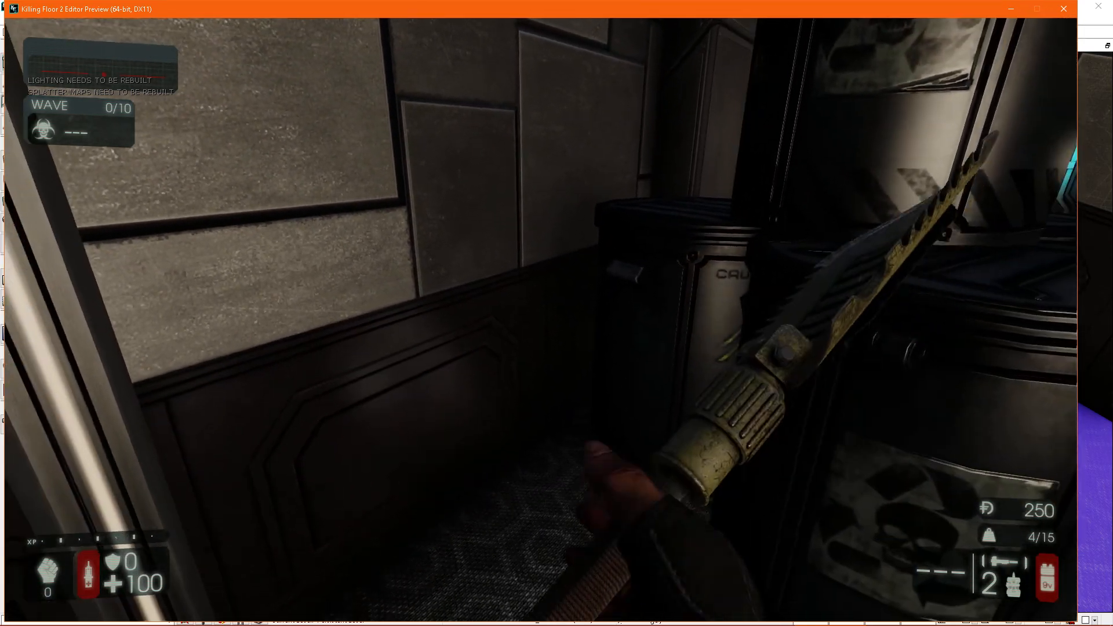
key(s)
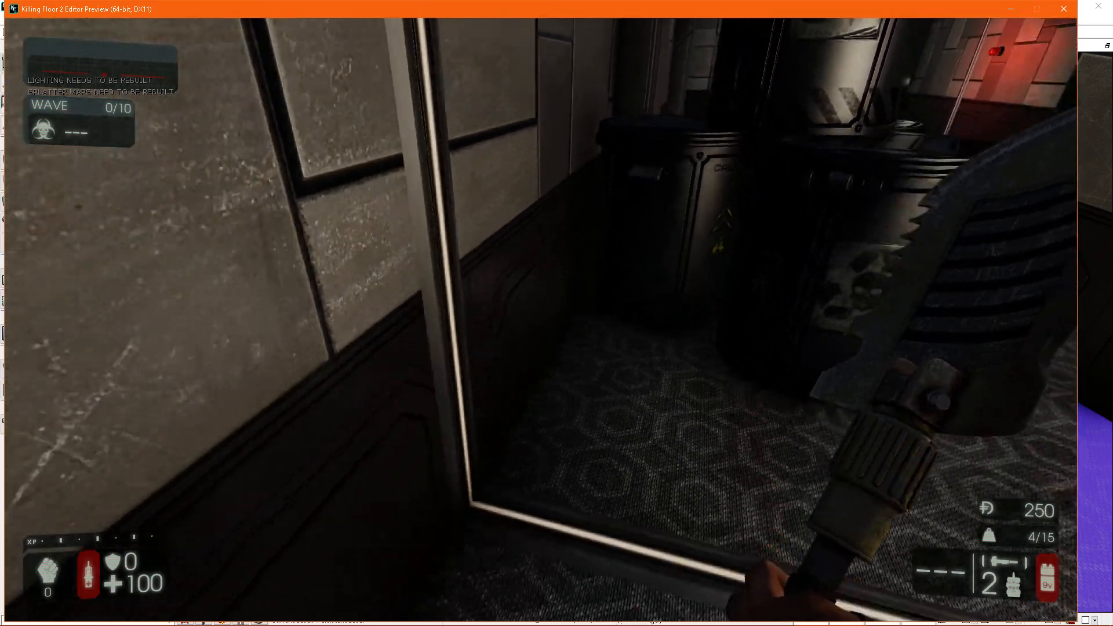
key(w)
key(s)
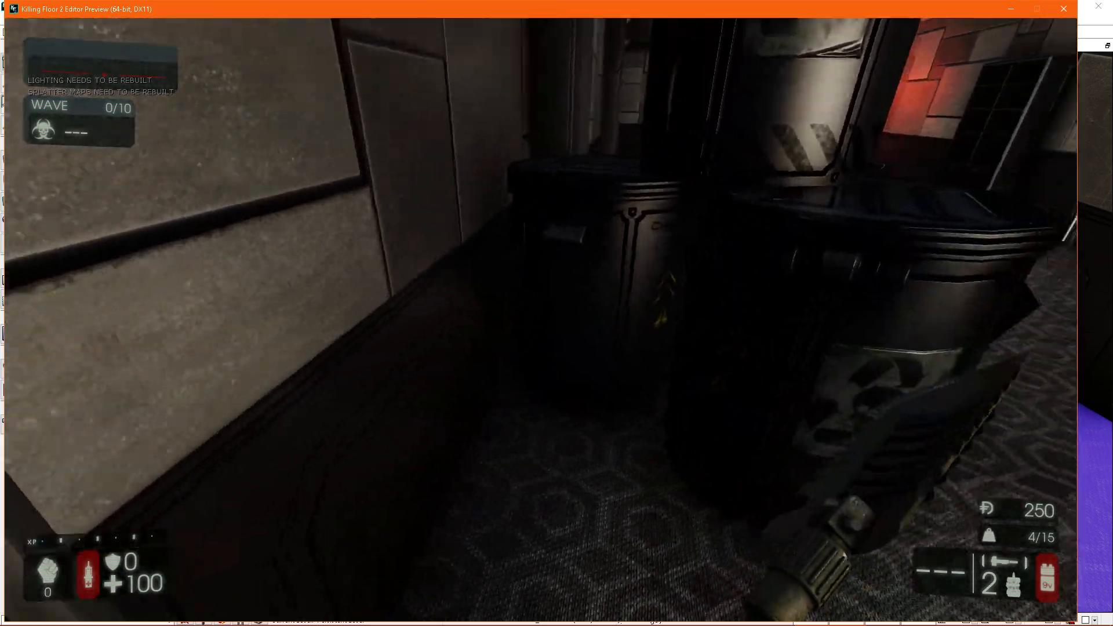
key(d)
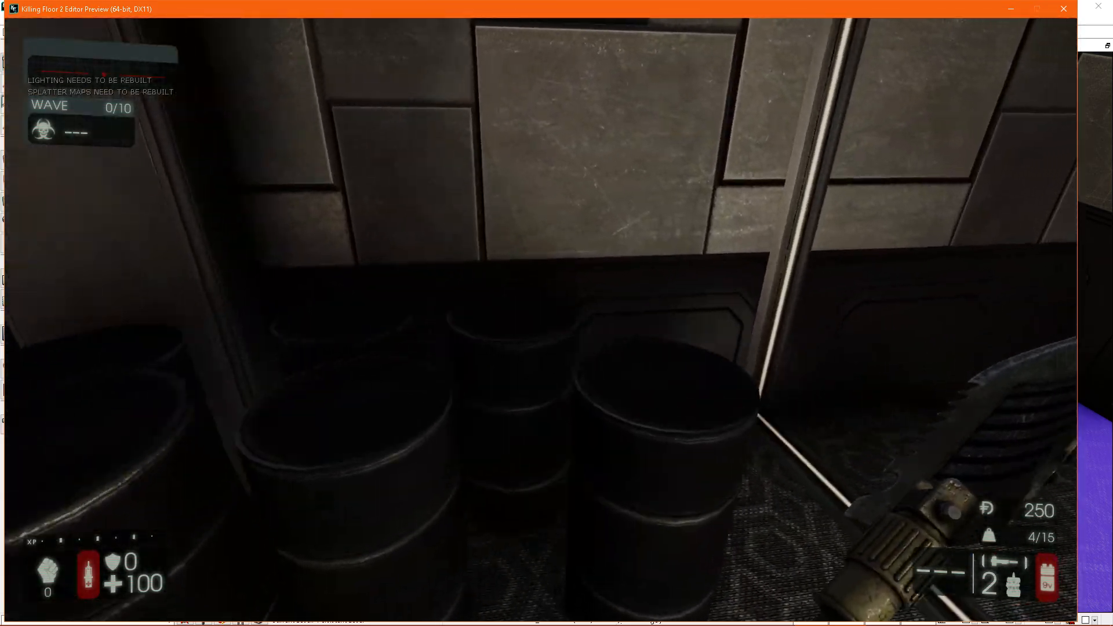
key(s)
key(w)
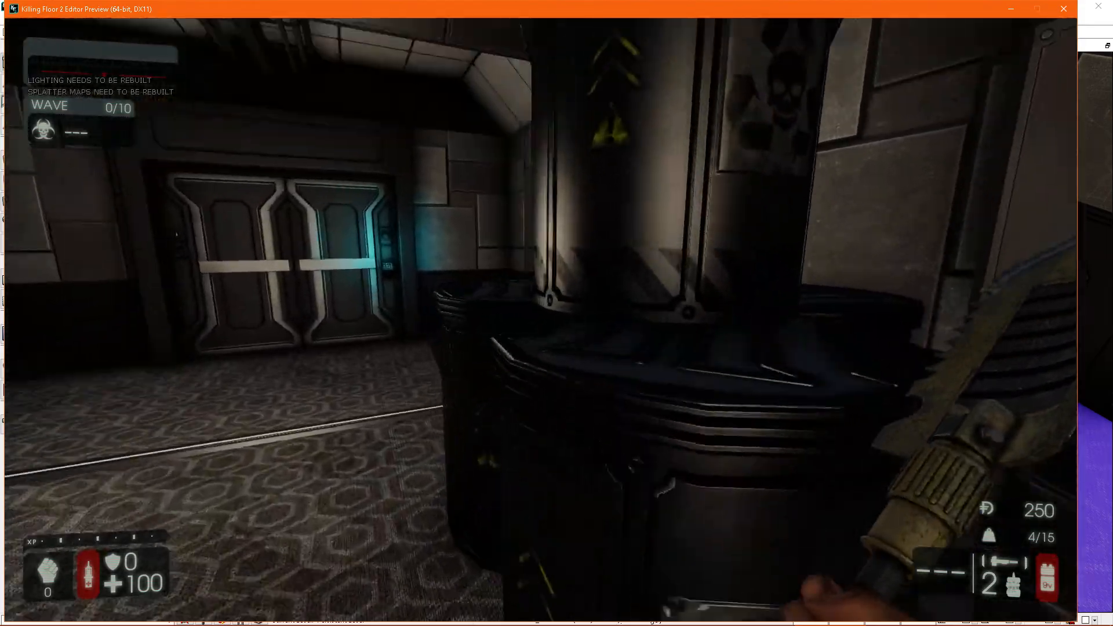
key(w)
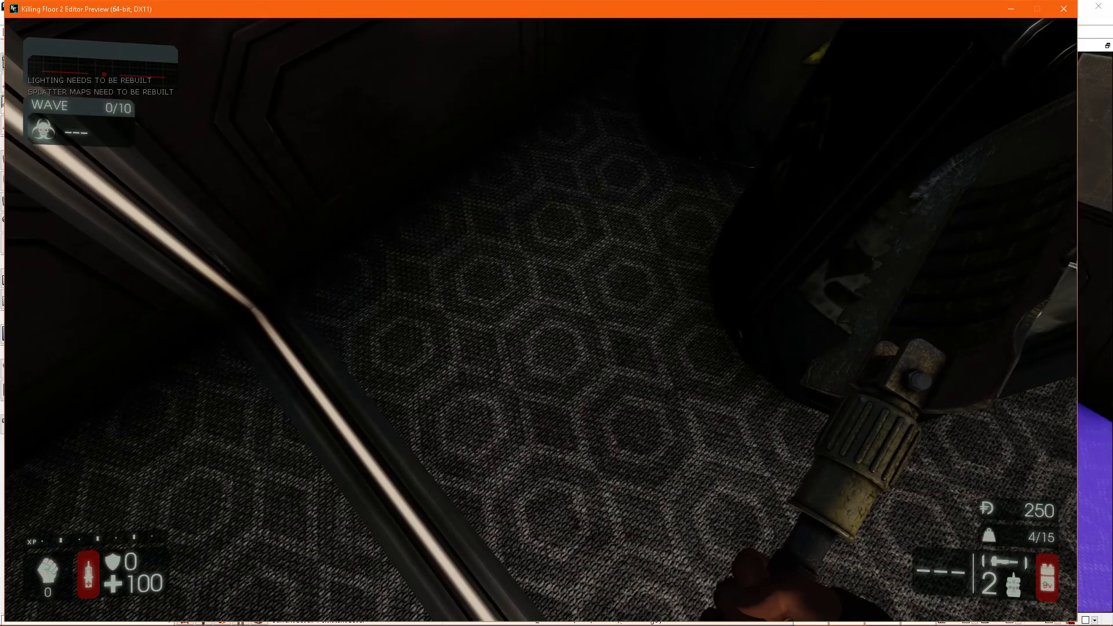
key(s)
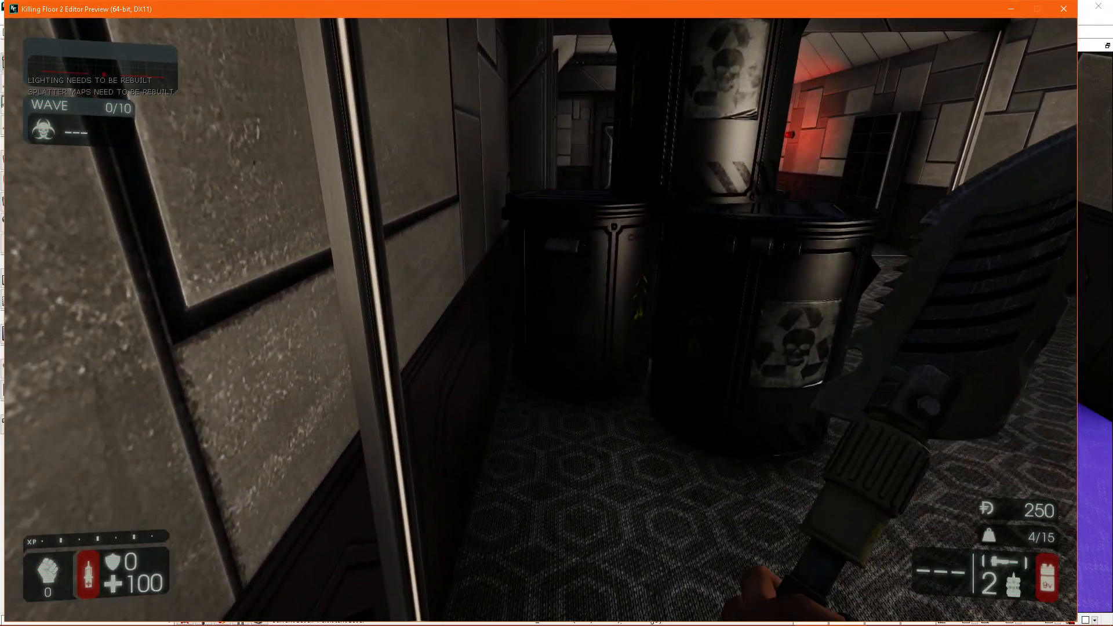
key(w)
key(w)
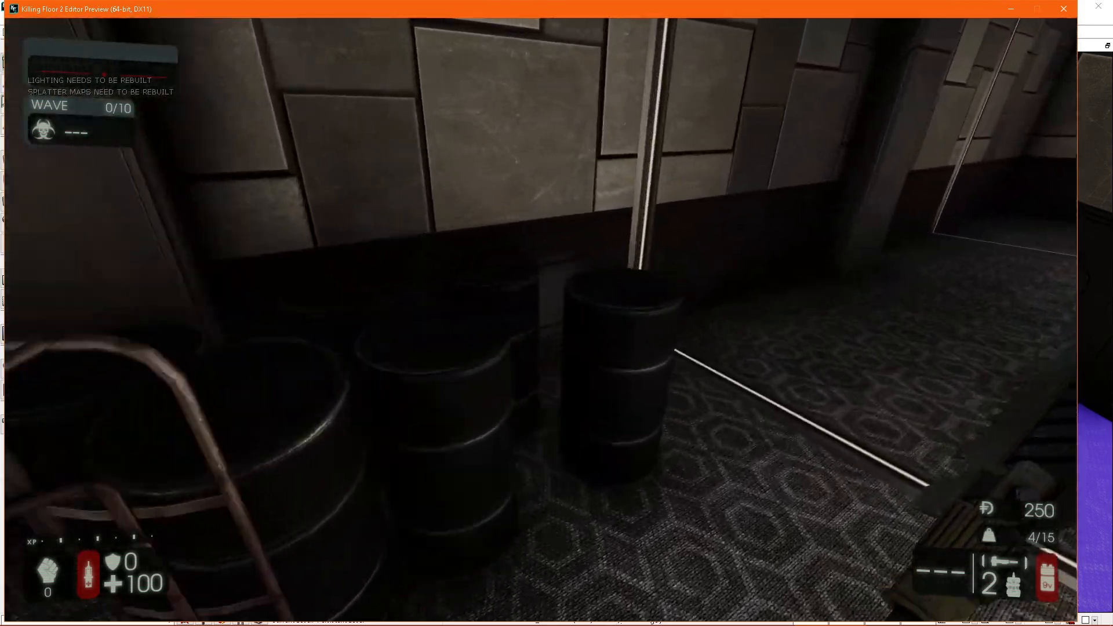
key(w)
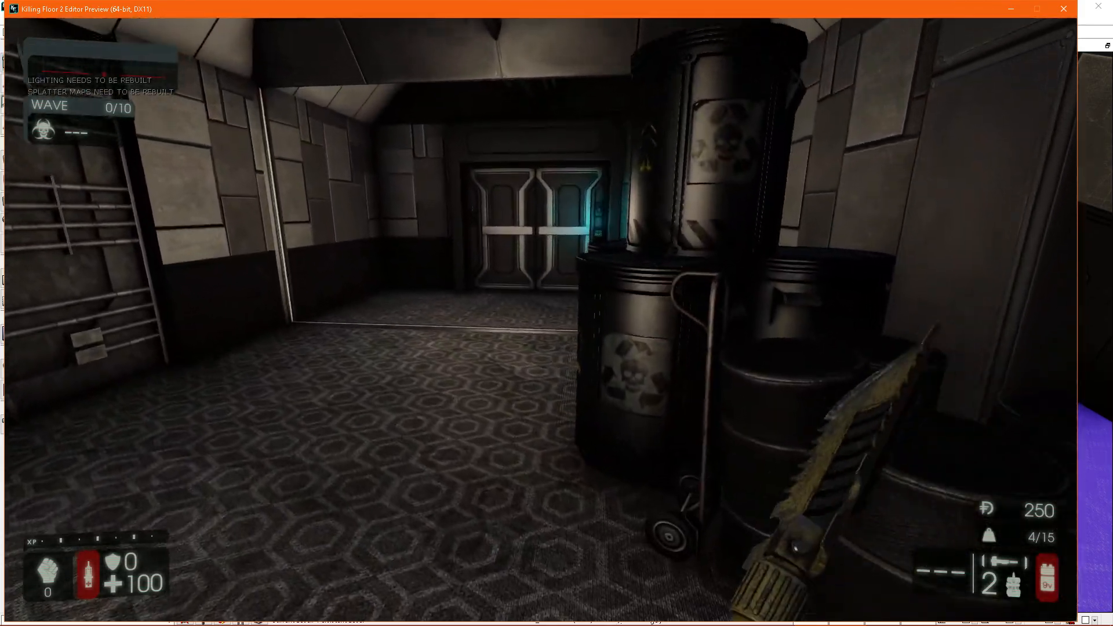
key(Escape)
Select the BlockingVolume around the barrels and open it in geometry mode at its corner beside the wall frame
key(w)
right_drag(114, 363, 638, 311)
click(601, 274)
key(a)
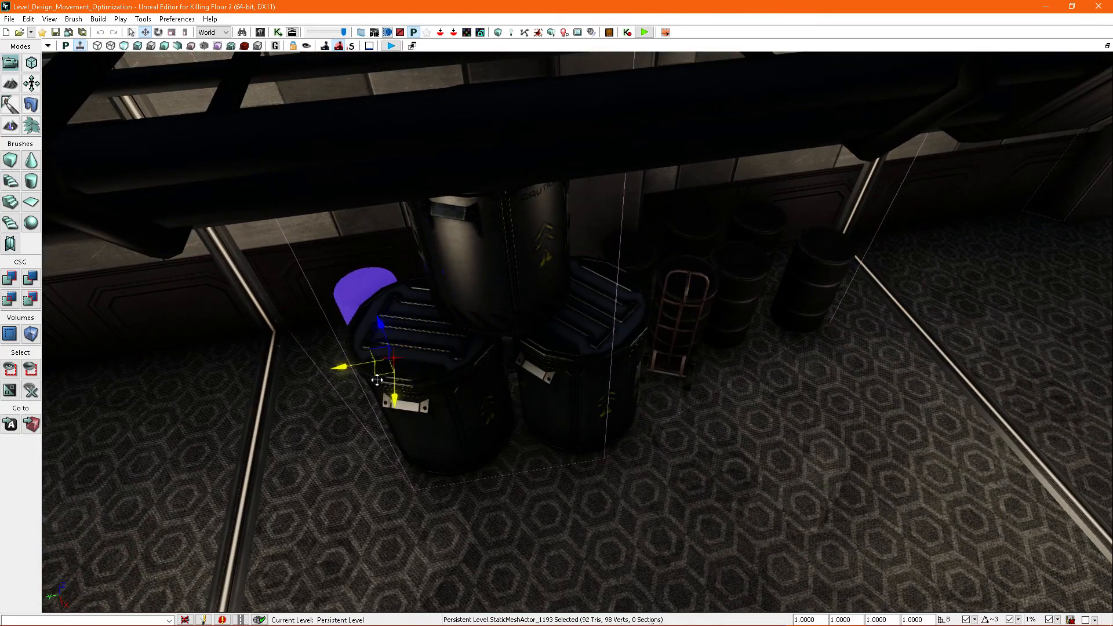
right_drag(391, 368, 643, 371)
key(a)
key(a)
key(w)
key(s)
key(w)
key(d)
key(w)
click(654, 432)
click(654, 432)
right_drag(654, 431, 857, 449)
key(shift+2)
key(w)
click(885, 421)
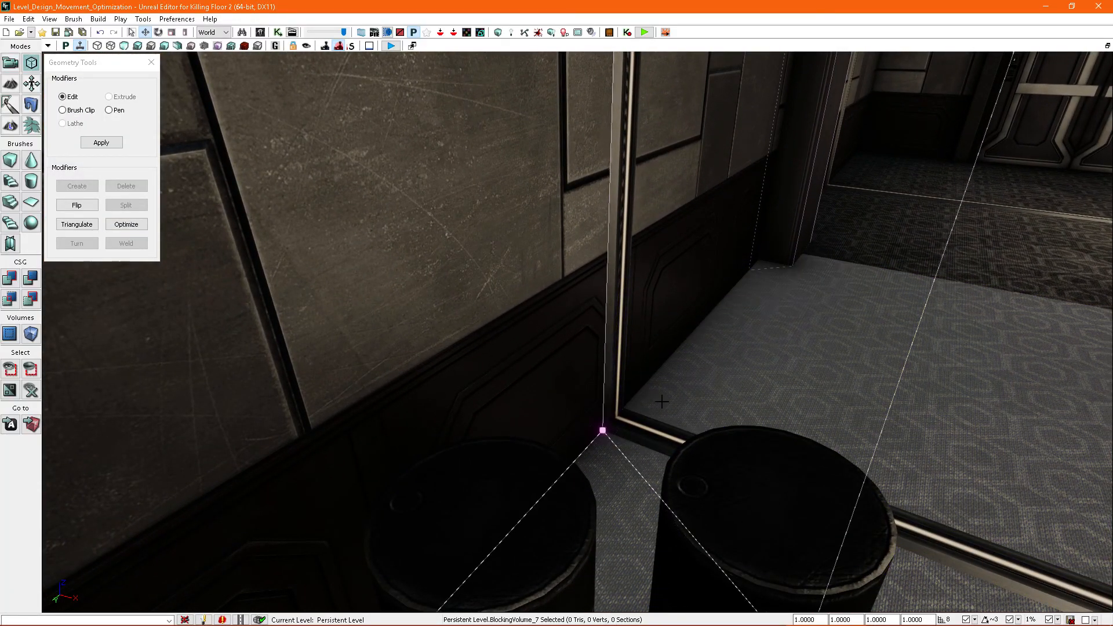
Move the volume's slanted end face along the wall toward the vertical frame beside the black barrels, and leave geometry mode
click(605, 371)
key(d)
mouse_move(737, 373)
right_down()
mouse_move(655, 371)
mouse_move(756, 365)
mouse_move(737, 353)
right_up()
key(s)
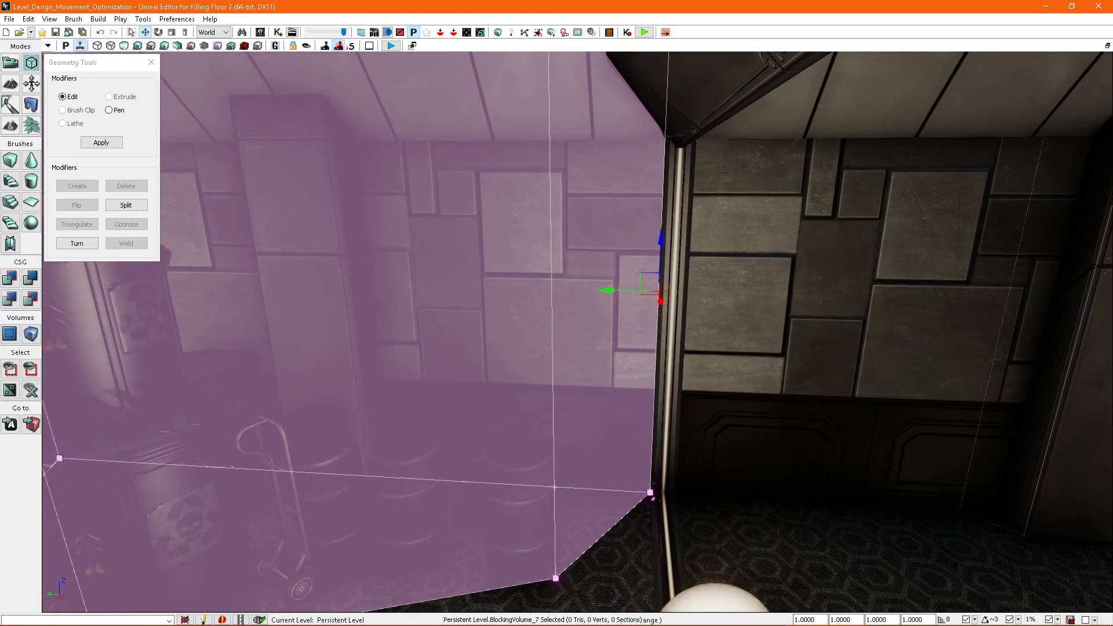
right_drag(602, 288, 609, 288)
drag(603, 289, 666, 296)
mouse_move(697, 303)
right_down()
mouse_move(688, 325)
mouse_move(718, 325)
mouse_move(696, 325)
mouse_move(688, 359)
right_up()
key(d)
key(shift+1)
Play the level from the floor beside the barrels, walk along the adjusted volume to test sliding past it, and end the playtest
right_click(577, 514)
click(614, 508)
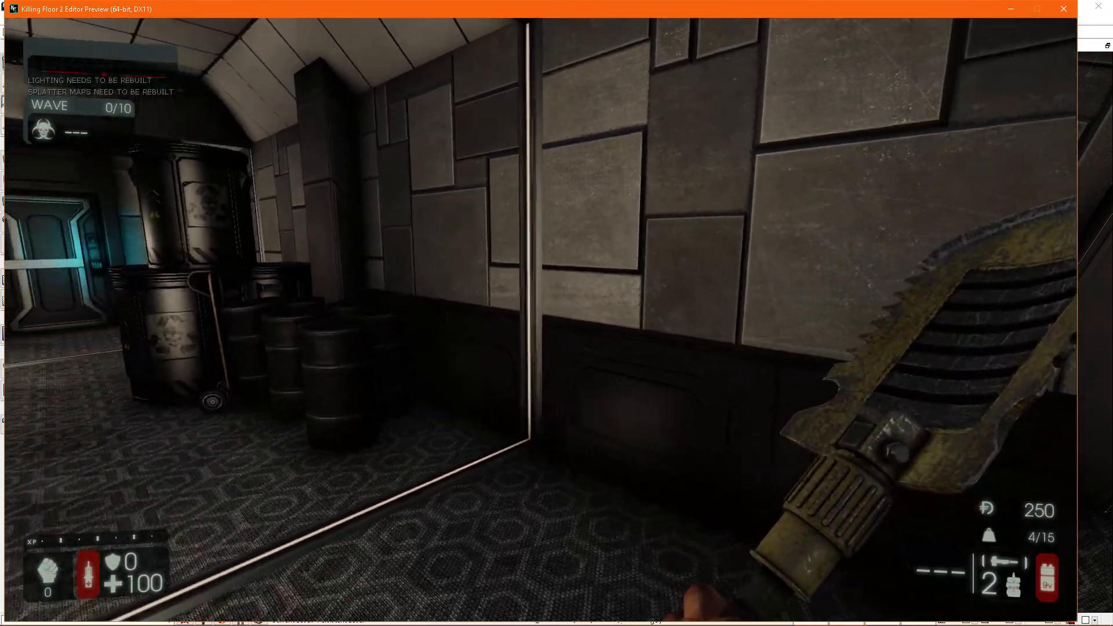
key(w)
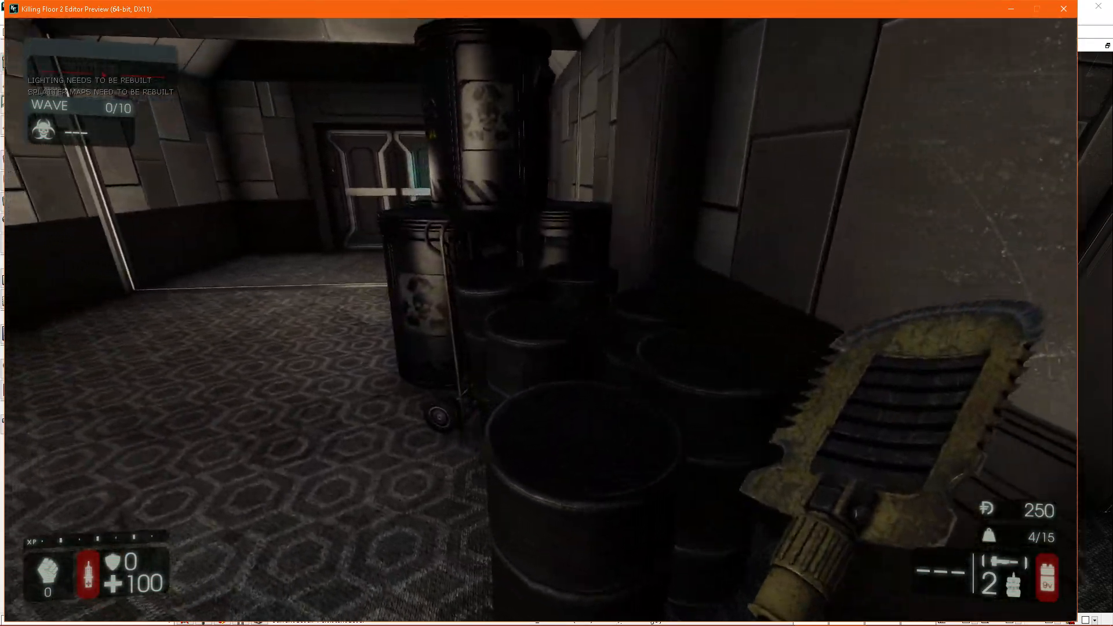
key(w)
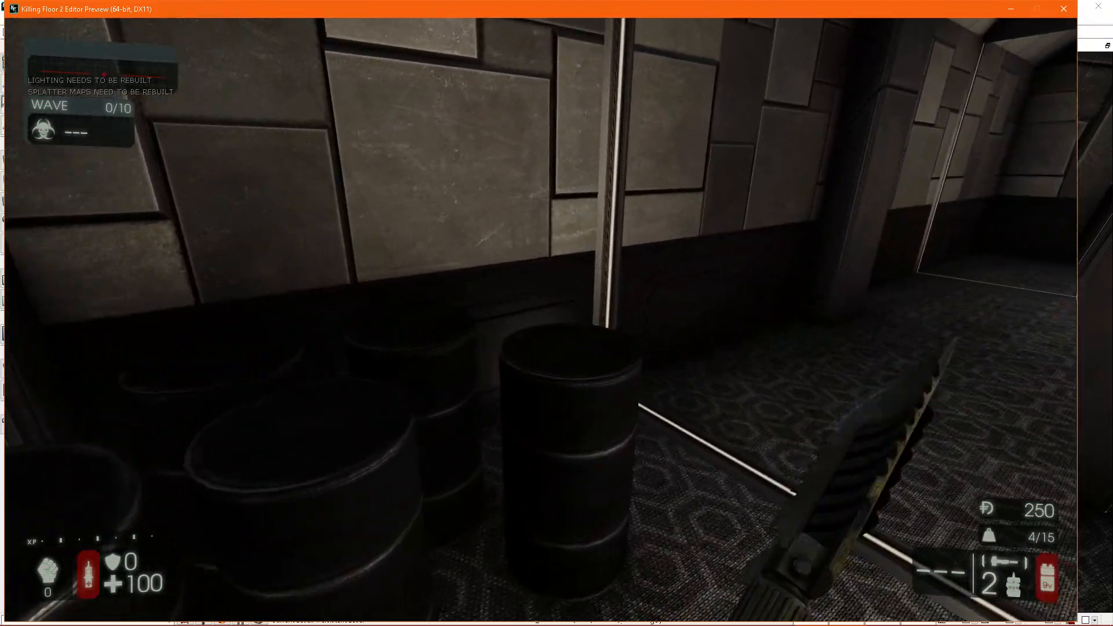
key(Escape)
Select the barrels' BlockingVolume and examine its outline from the corridor
right_drag(767, 371, 667, 319)
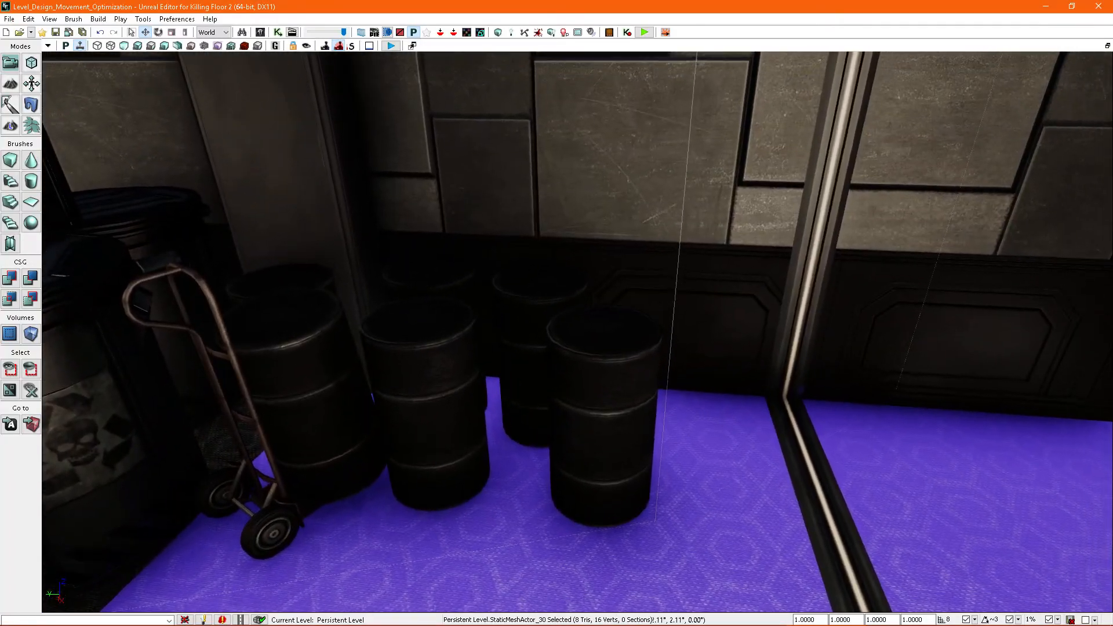
right_drag(659, 396, 716, 385)
click(676, 387)
right_drag(597, 367, 582, 401)
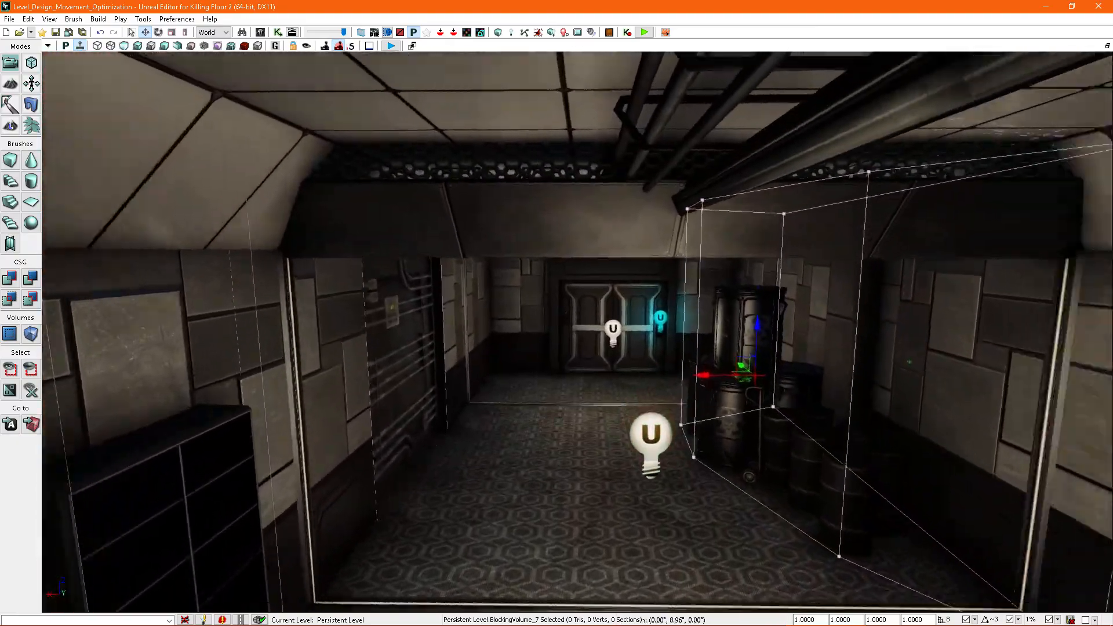
drag(577, 347, 585, 302)
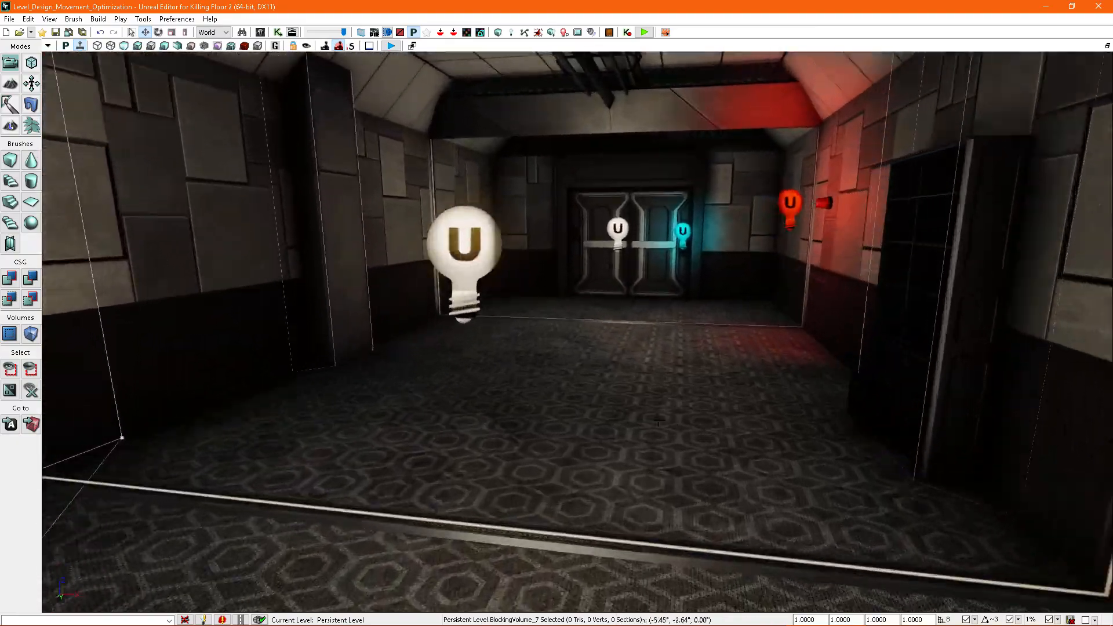
Review the rest of the corridor, inspecting the red wall lamp and the BlockingVolume around the pillar
right_drag(659, 421, 669, 400)
key(w)
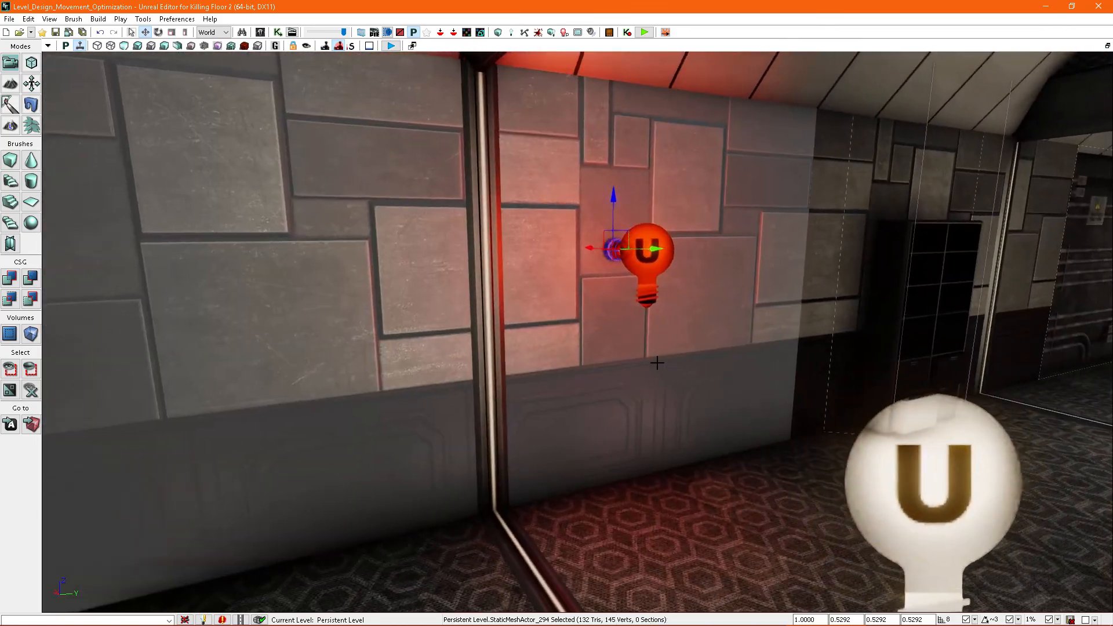
right_drag(657, 363, 800, 365)
right_drag(569, 363, 610, 373)
click(630, 353)
right_drag(684, 361, 545, 342)
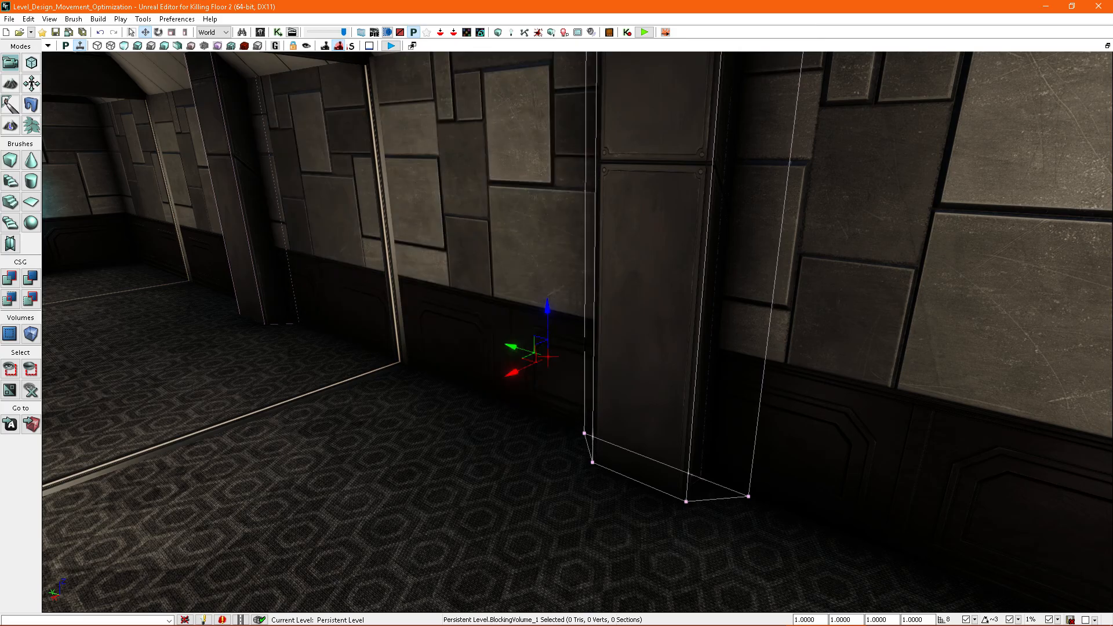
right_drag(653, 331, 616, 367)
right_drag(684, 342, 593, 289)
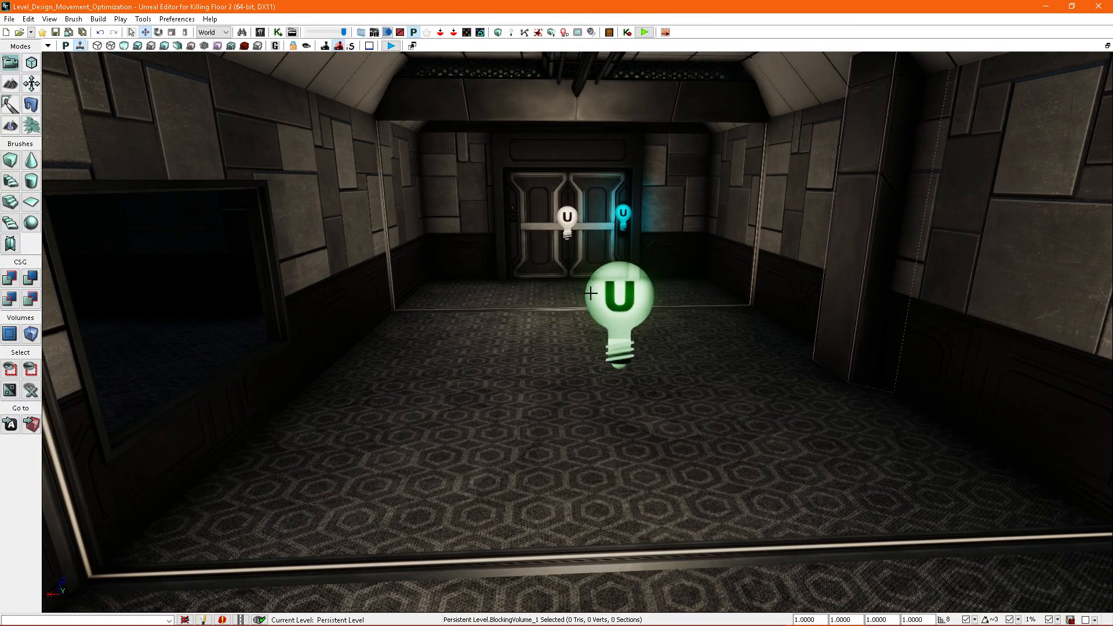